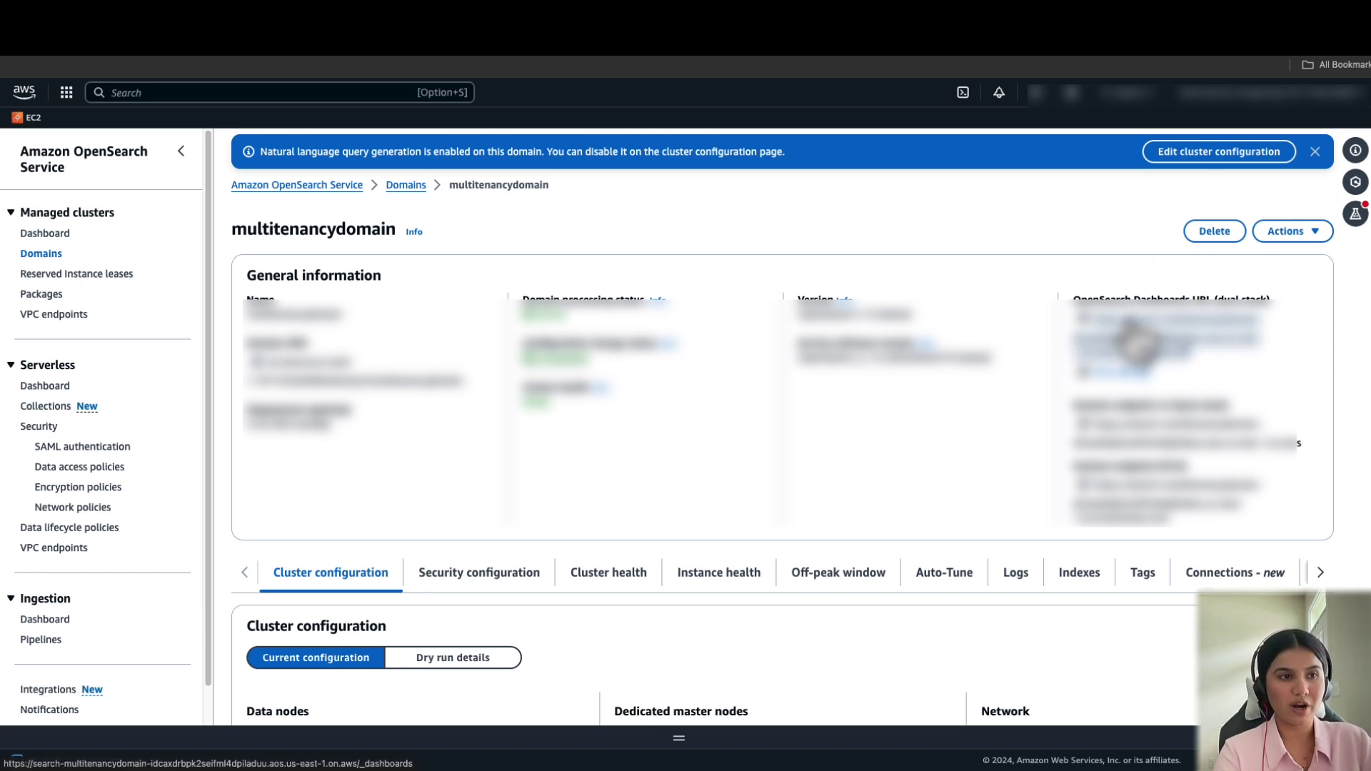
Log in to the OpenSearch Dashboards sign-in page with the test user's username and password.
click(1134, 341)
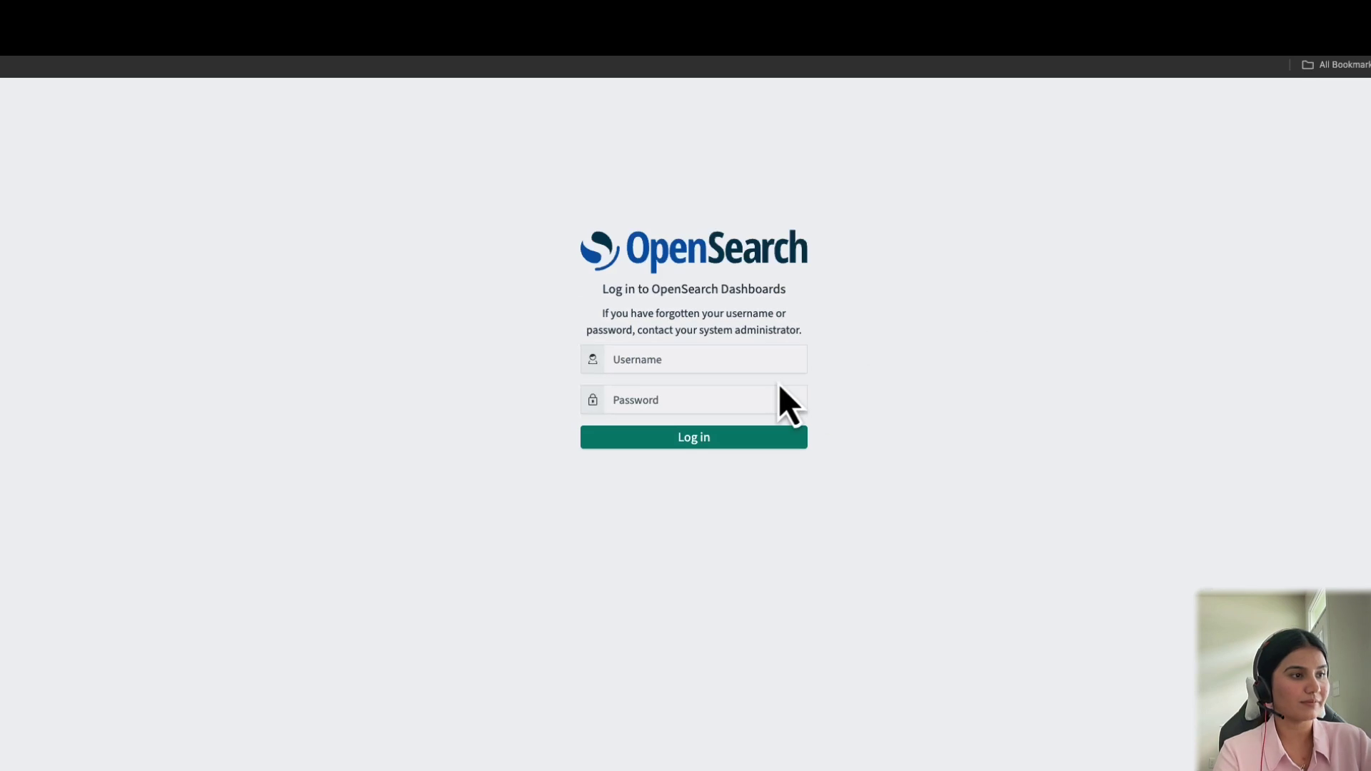
click(767, 366)
text(t)
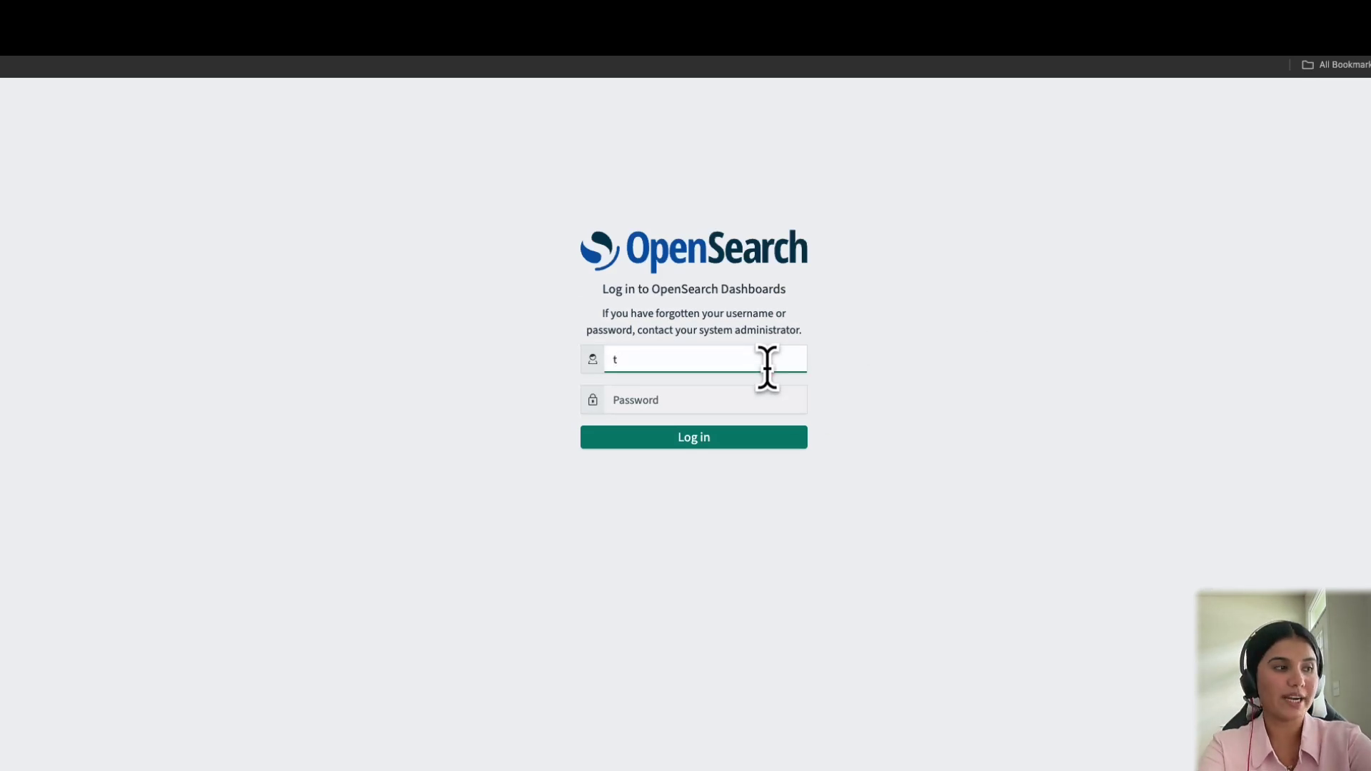
text(sstuser)
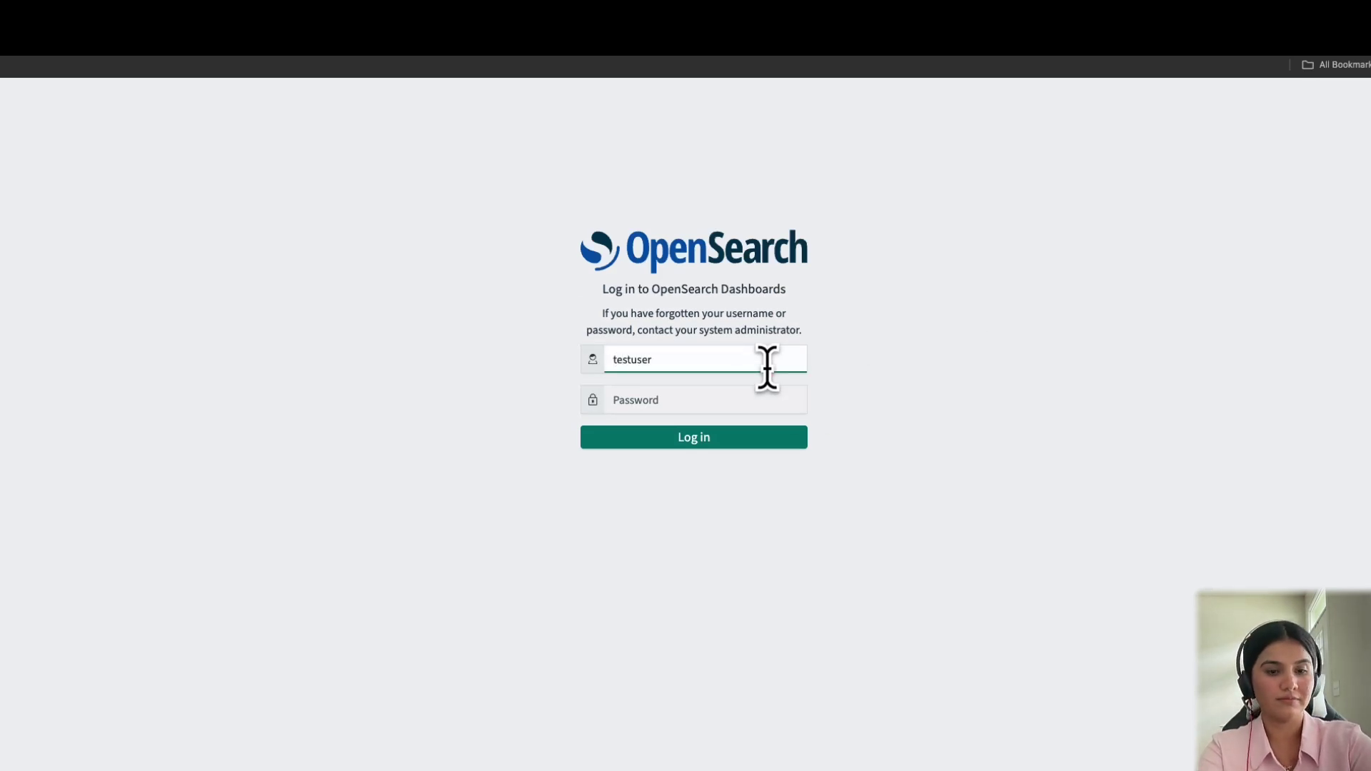
key(Tab)
key(ctrl+v)
key(Return)
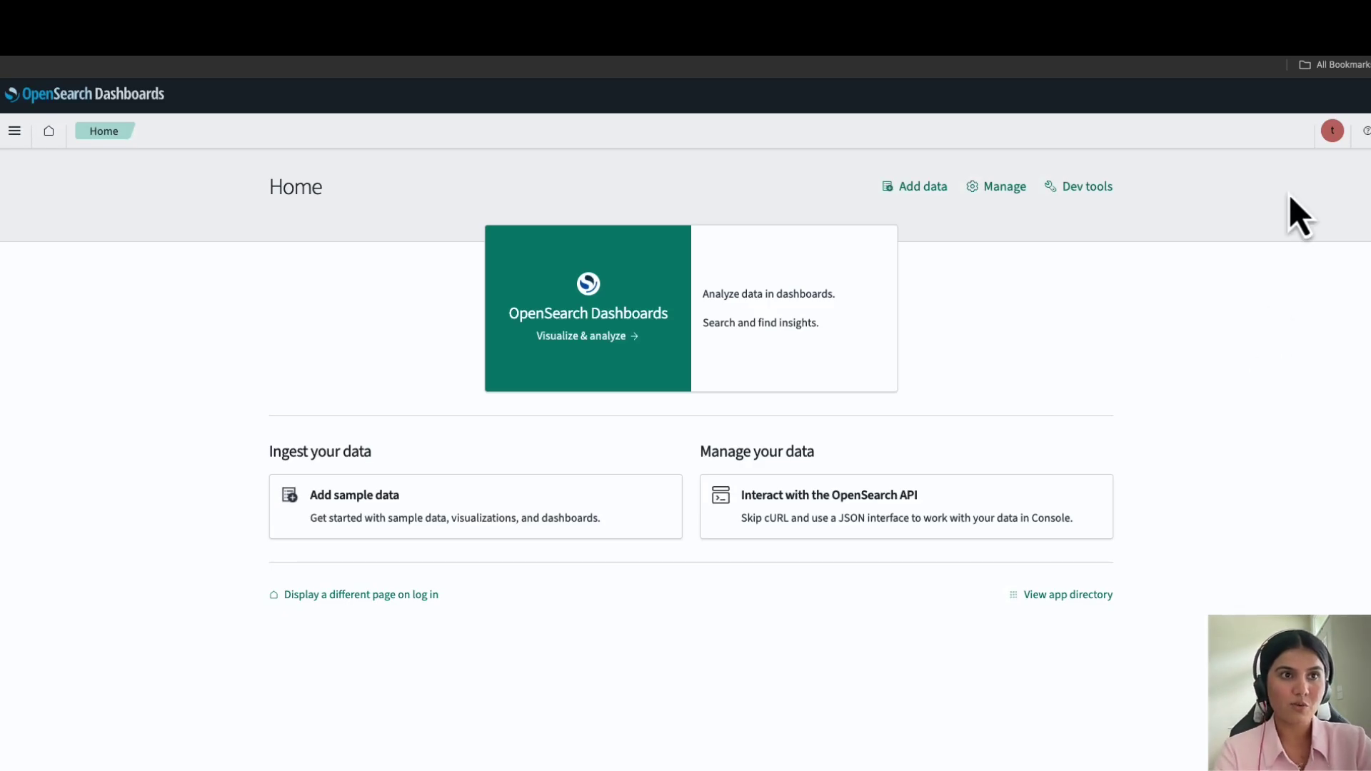
Confirm the user's current tenant is Global, then show the Management section of the navigation.
drag(1322, 177, 1346, 147)
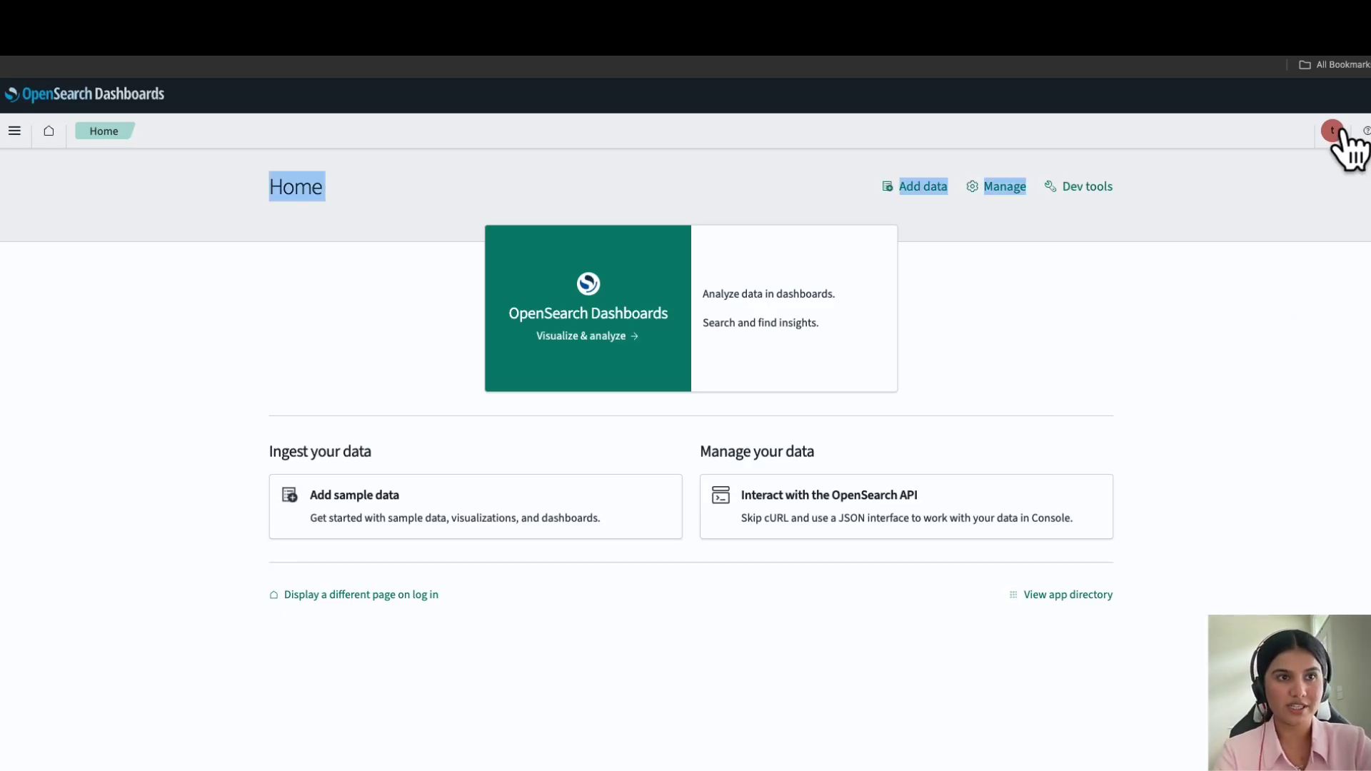
click(1335, 132)
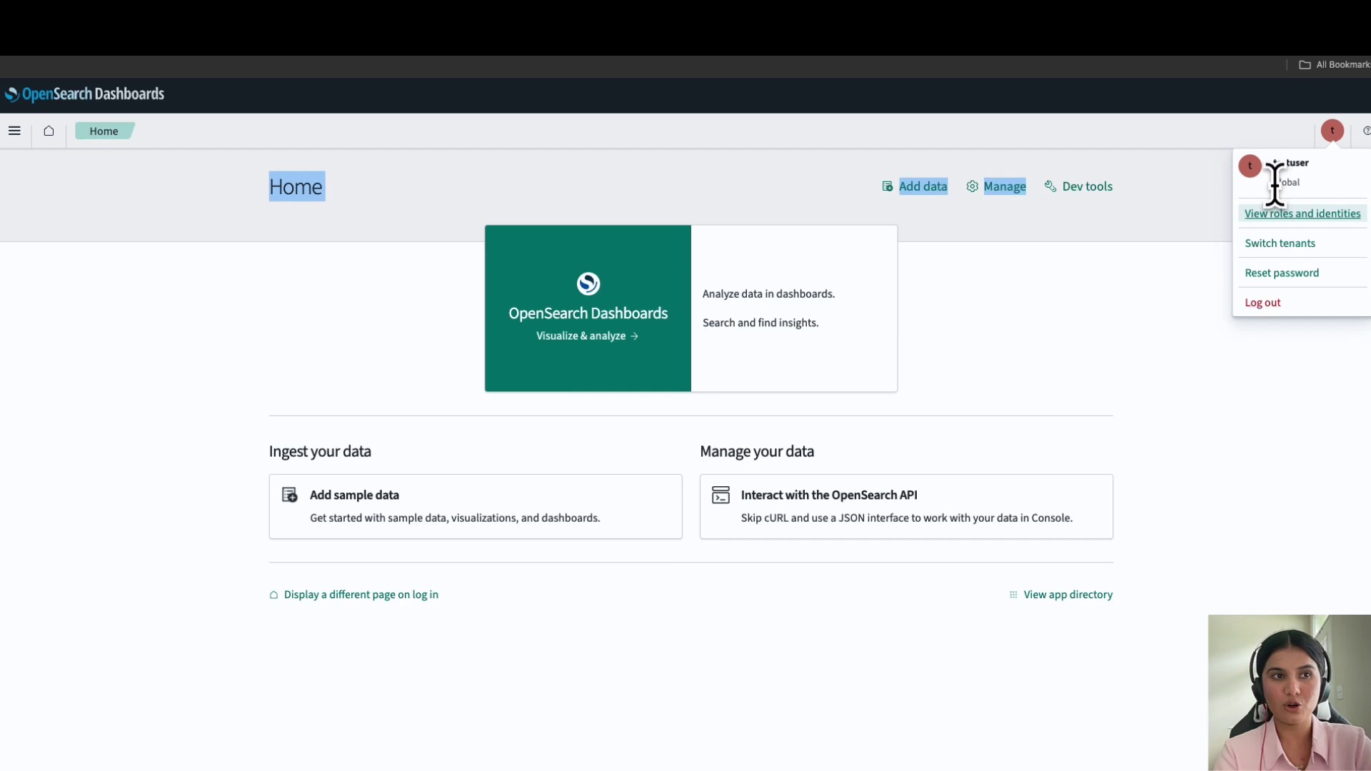
drag(1275, 183, 1316, 208)
key(Escape)
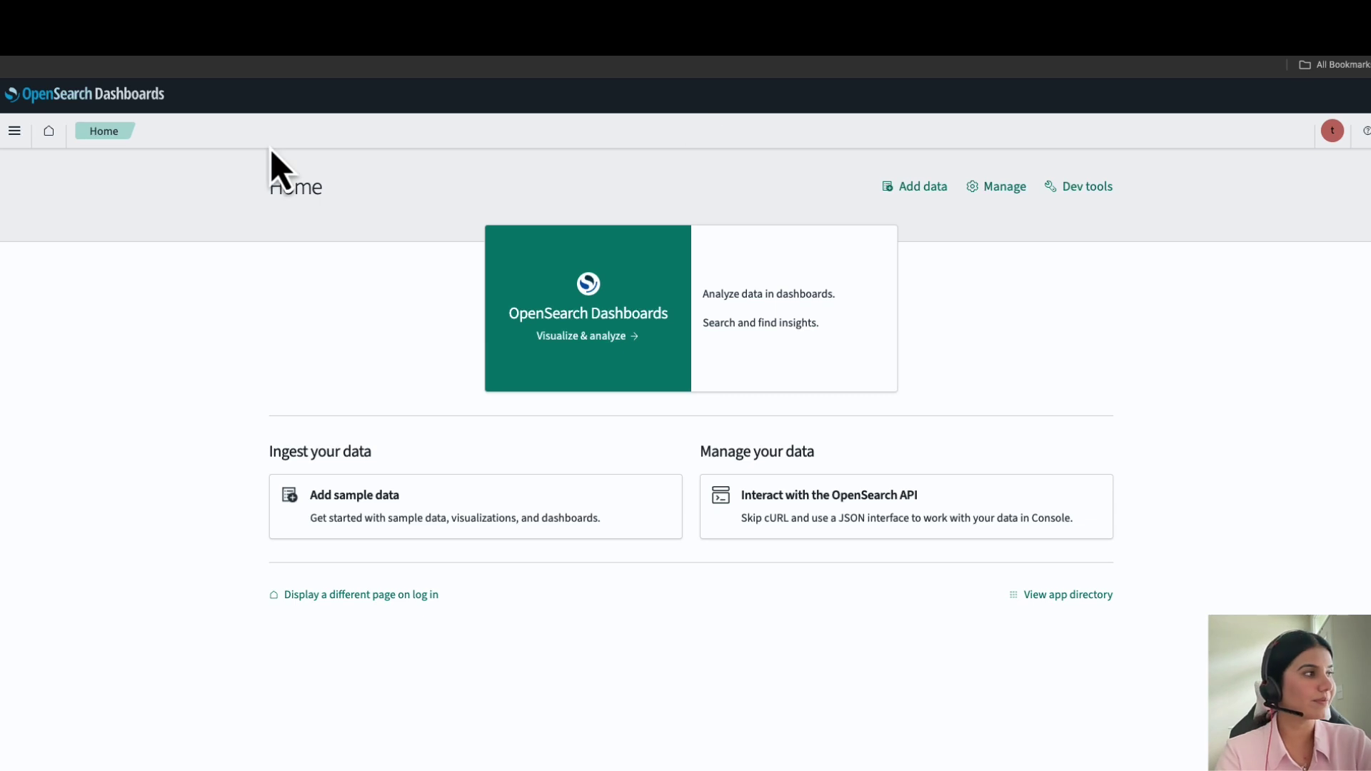
click(14, 131)
scroll(19, 457, down, 5)
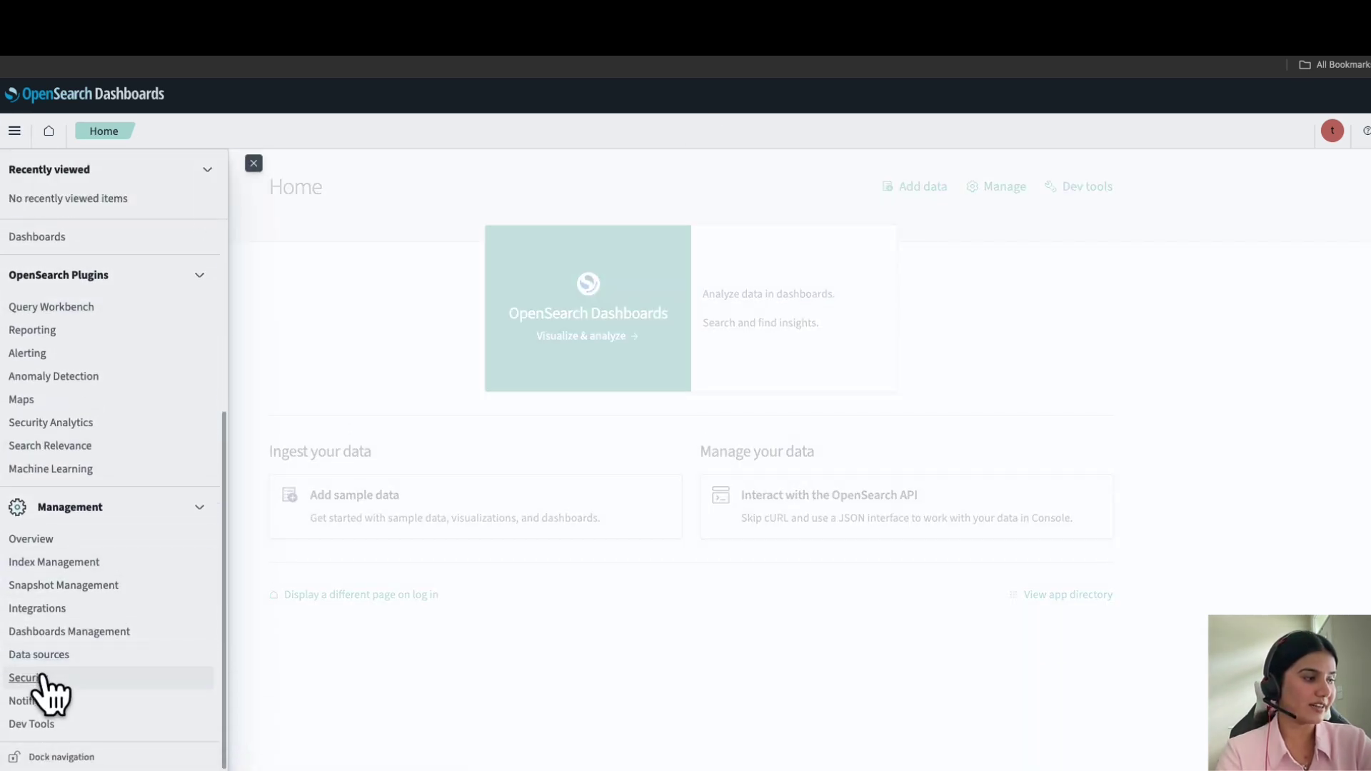
Go to Management > Security and open the Tenants page.
click(27, 677)
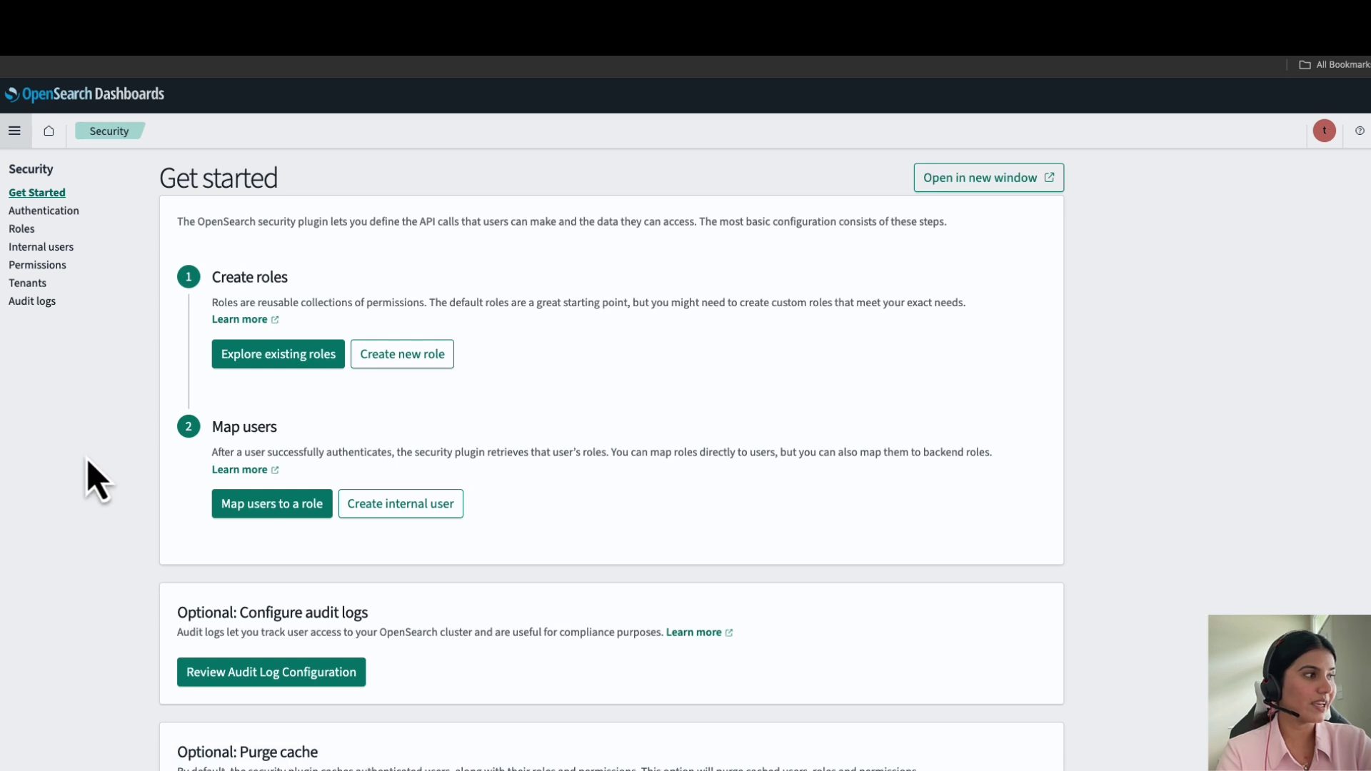
click(40, 286)
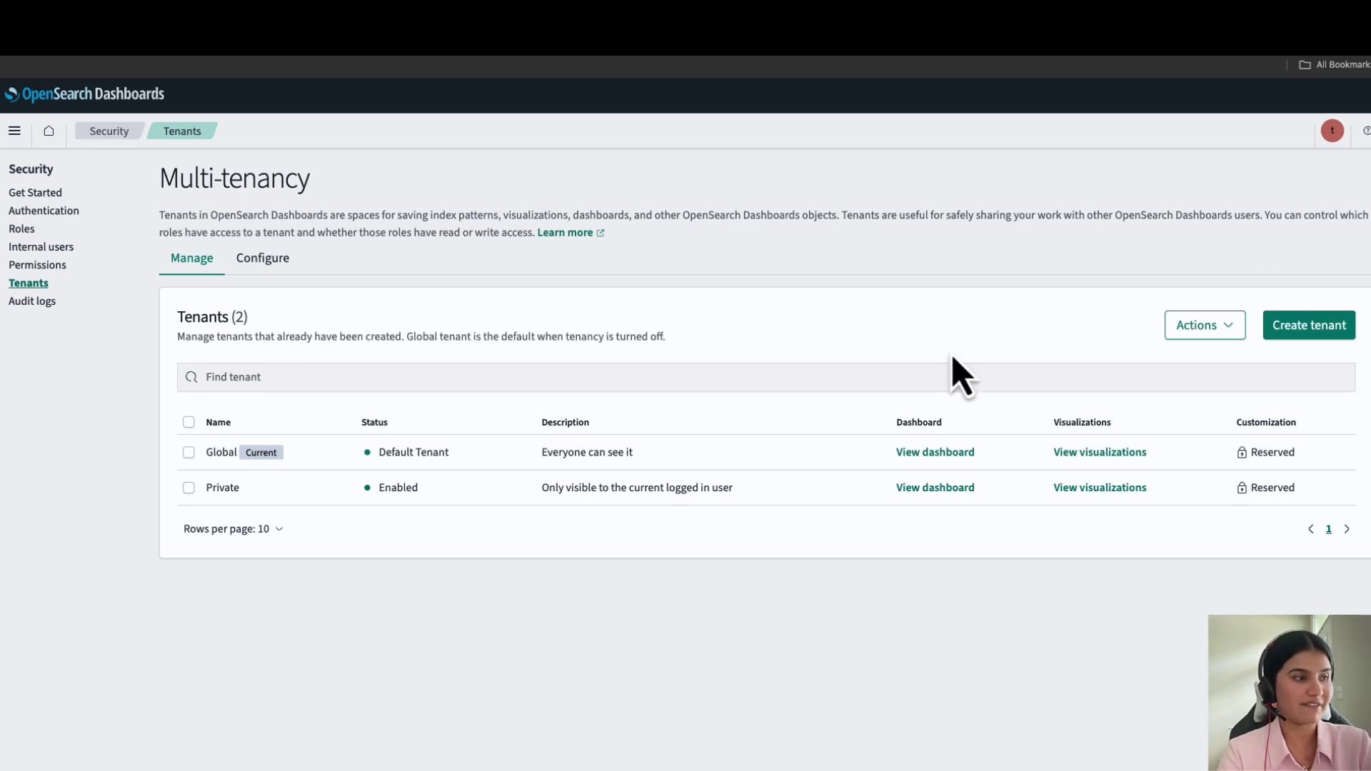
click(279, 262)
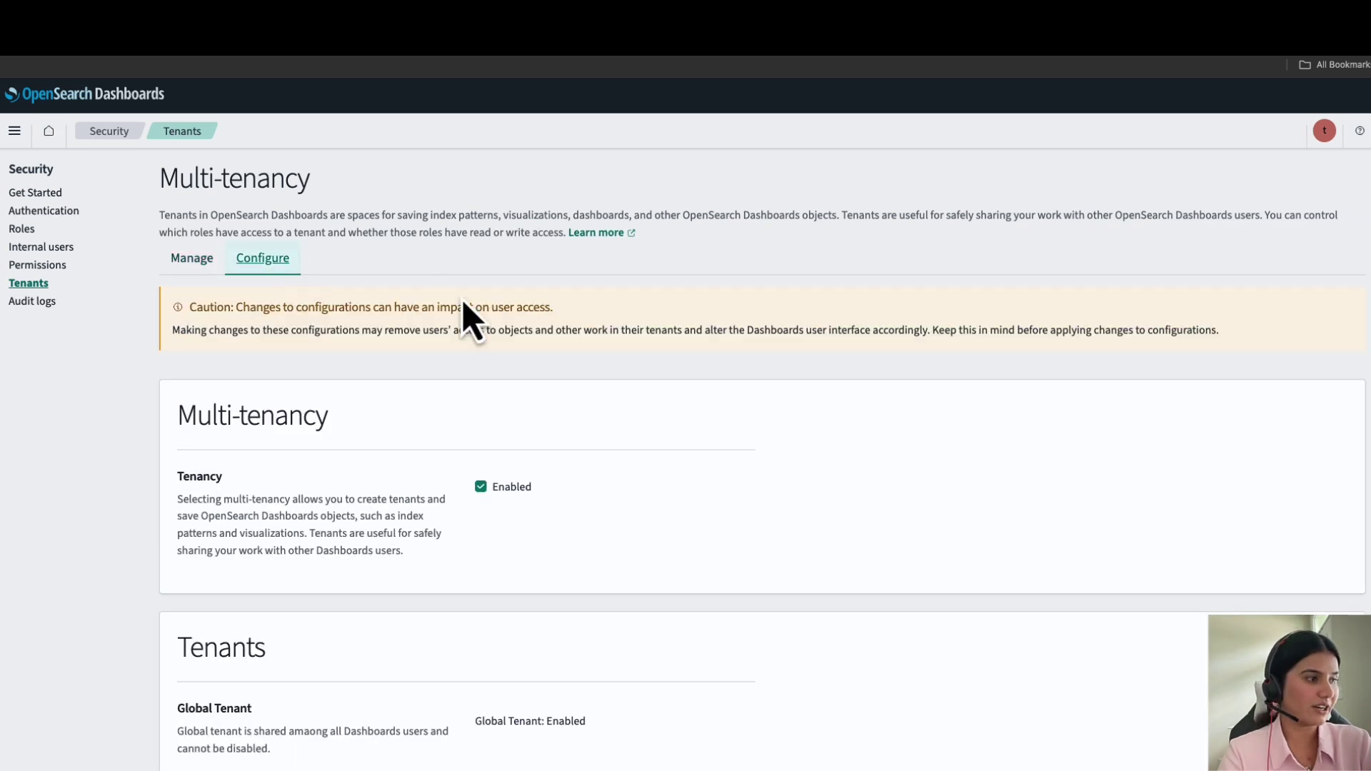
scroll(463, 314, down, 1)
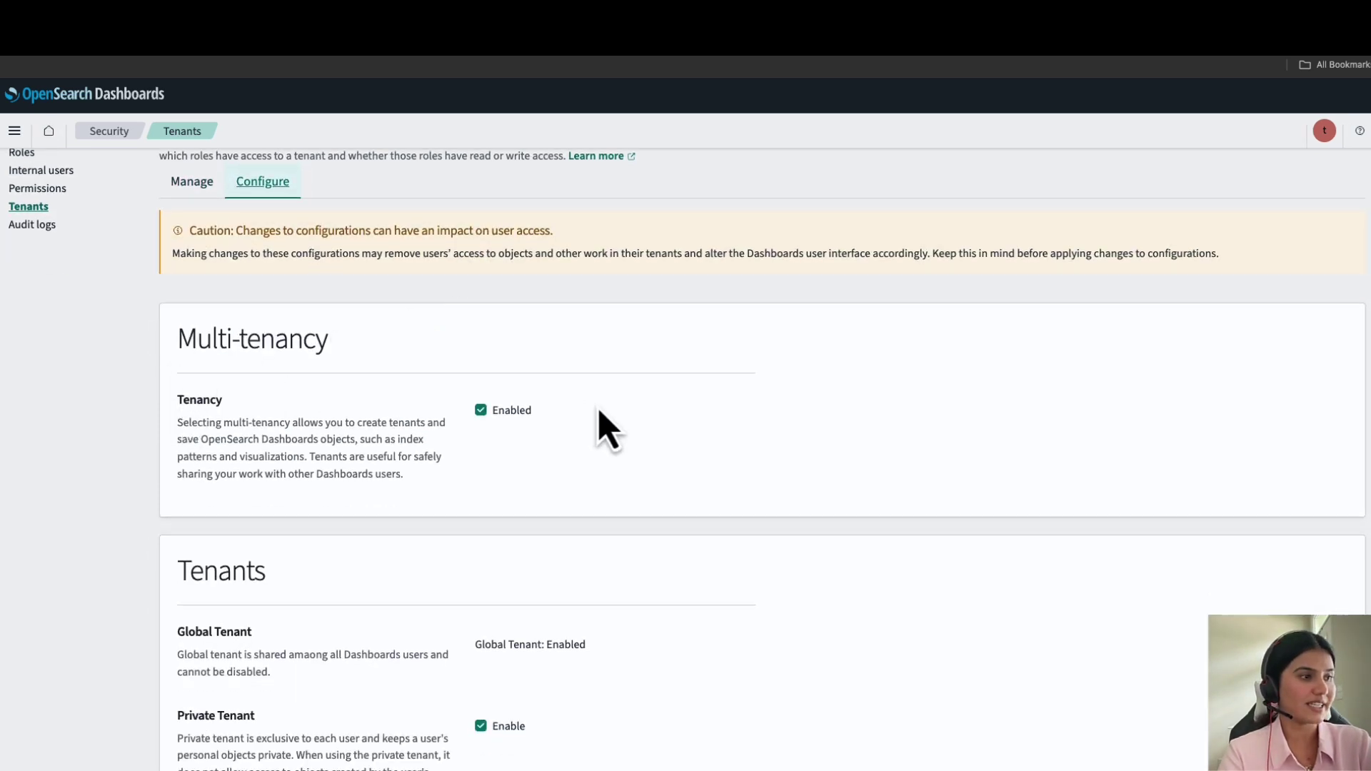
scroll(597, 560, down, 2)
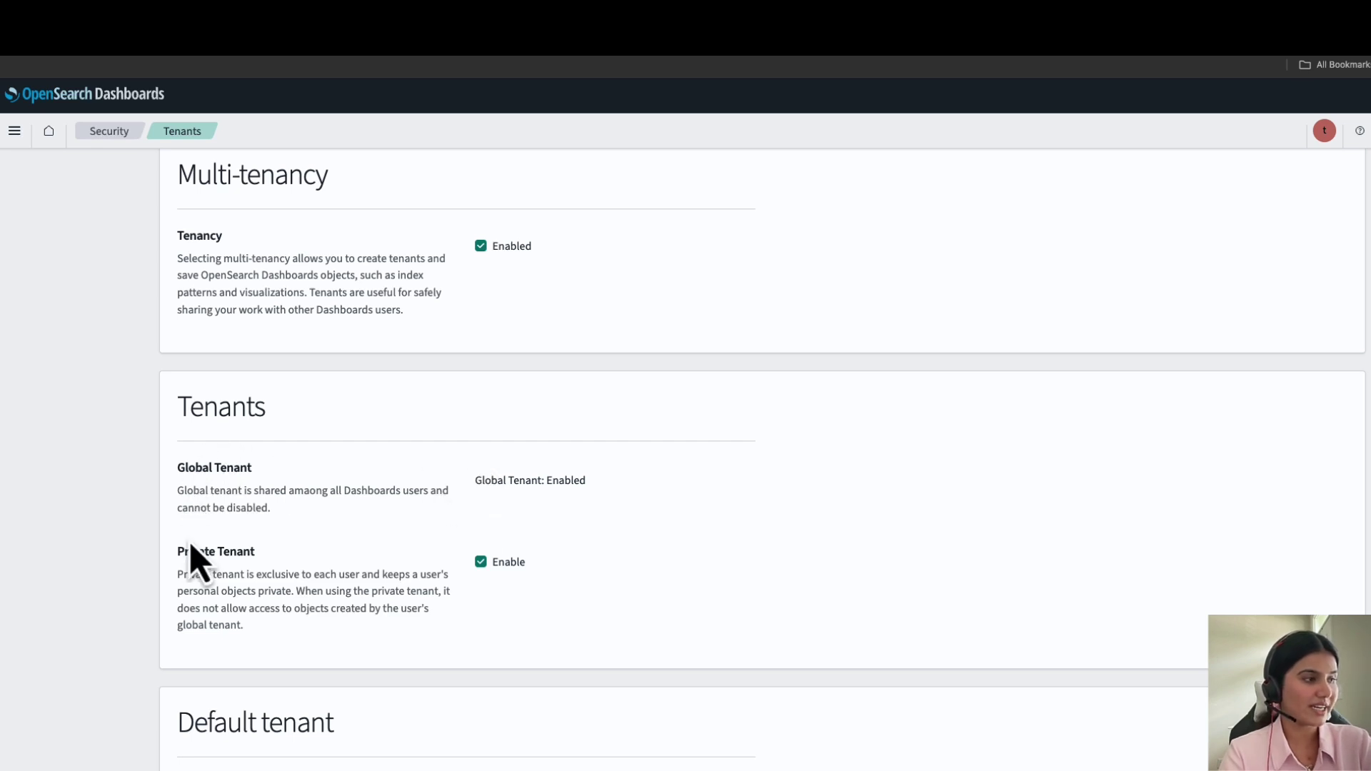
scroll(355, 576, down, 2)
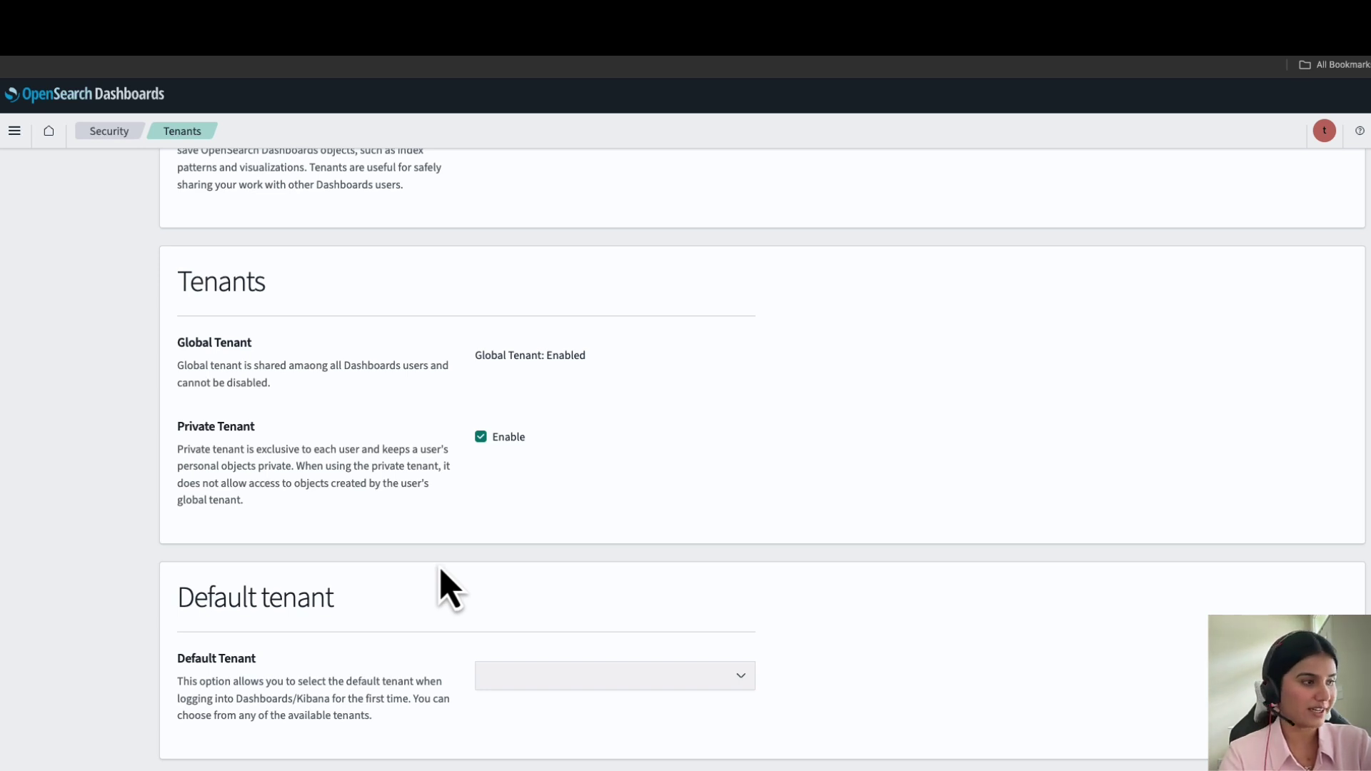
scroll(444, 603, up, 6)
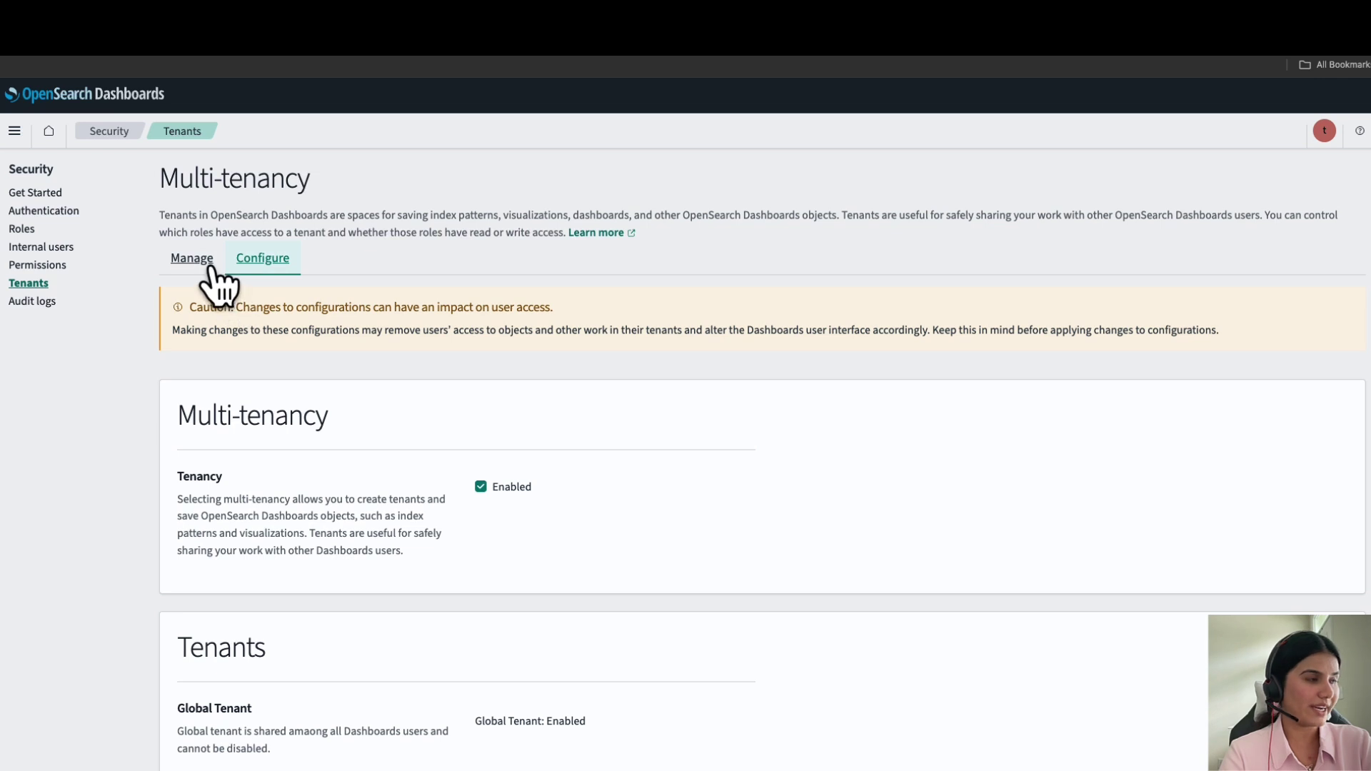
Create tenant 'flightdata' with description 'This tenant is for analysts and executives'.
click(210, 264)
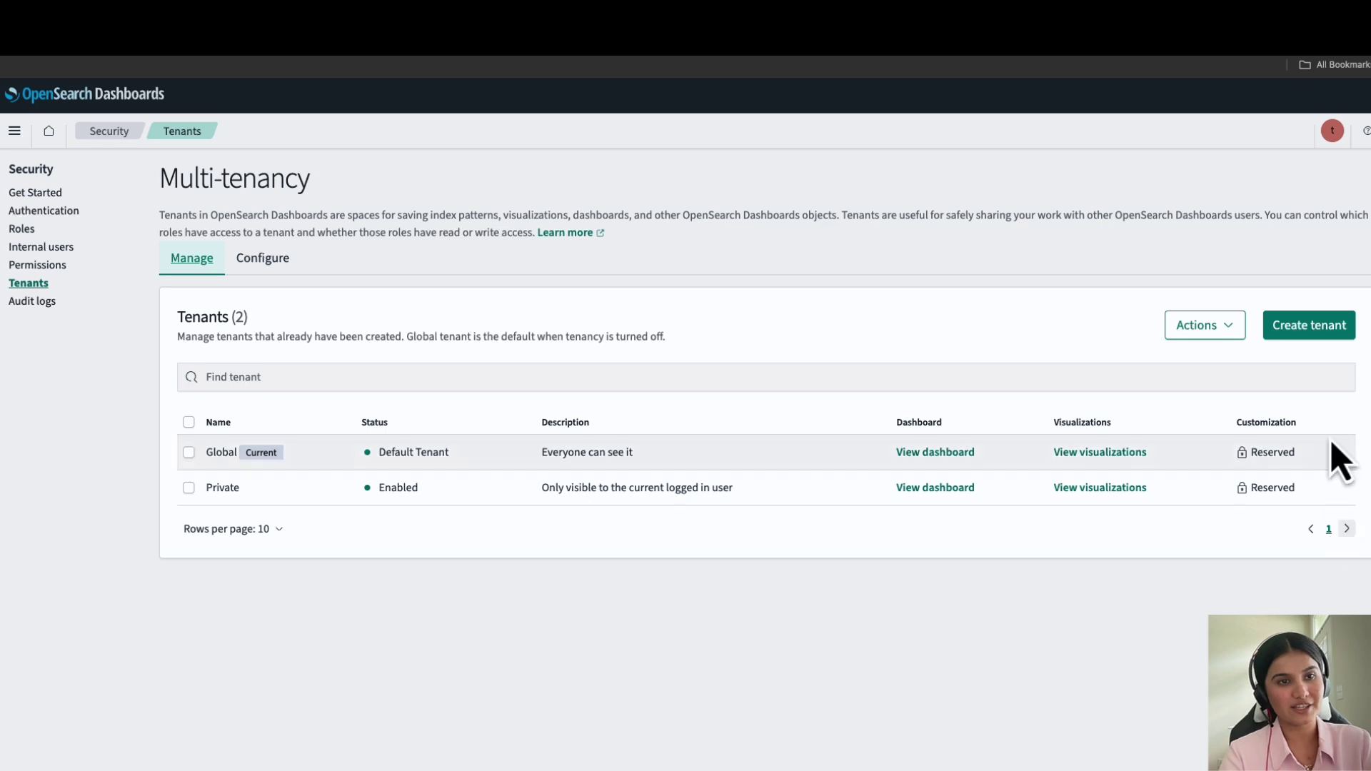
click(1326, 336)
click(661, 309)
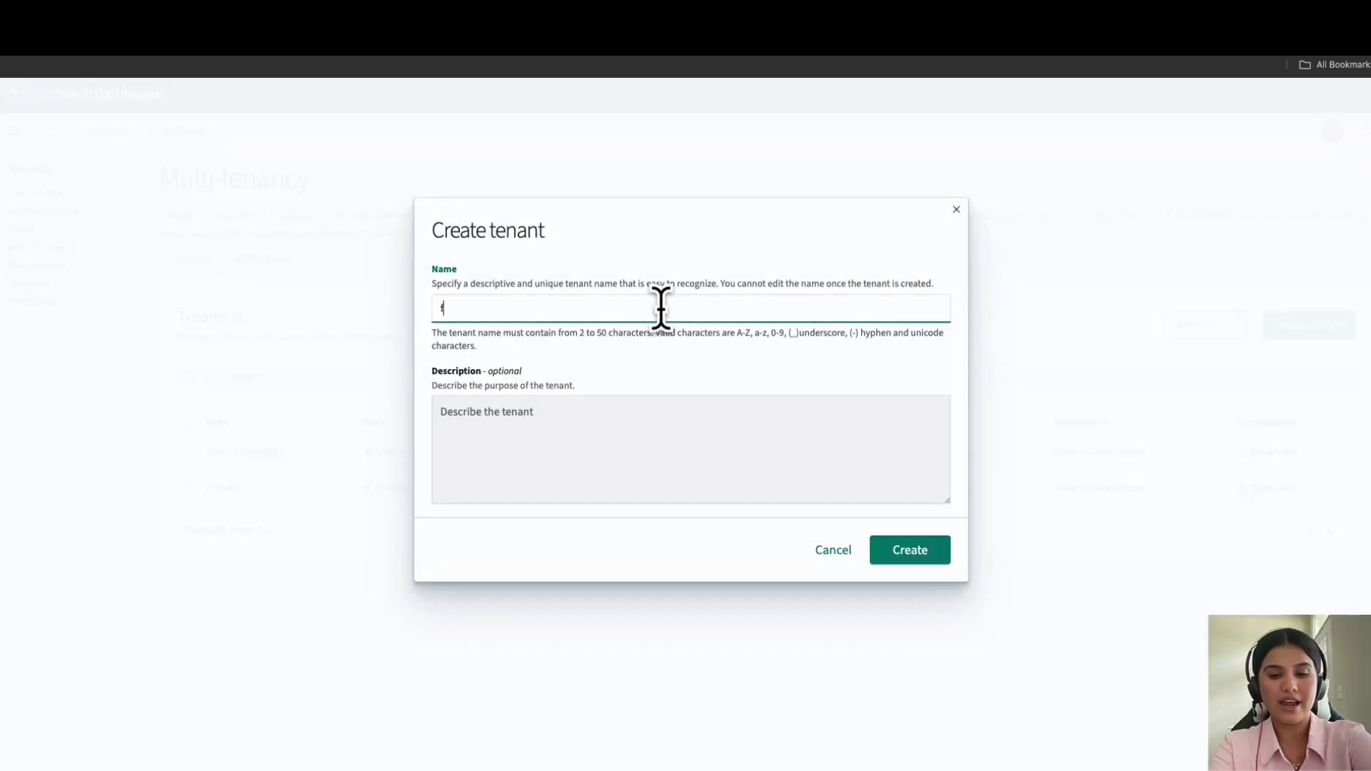
text(flightdata)
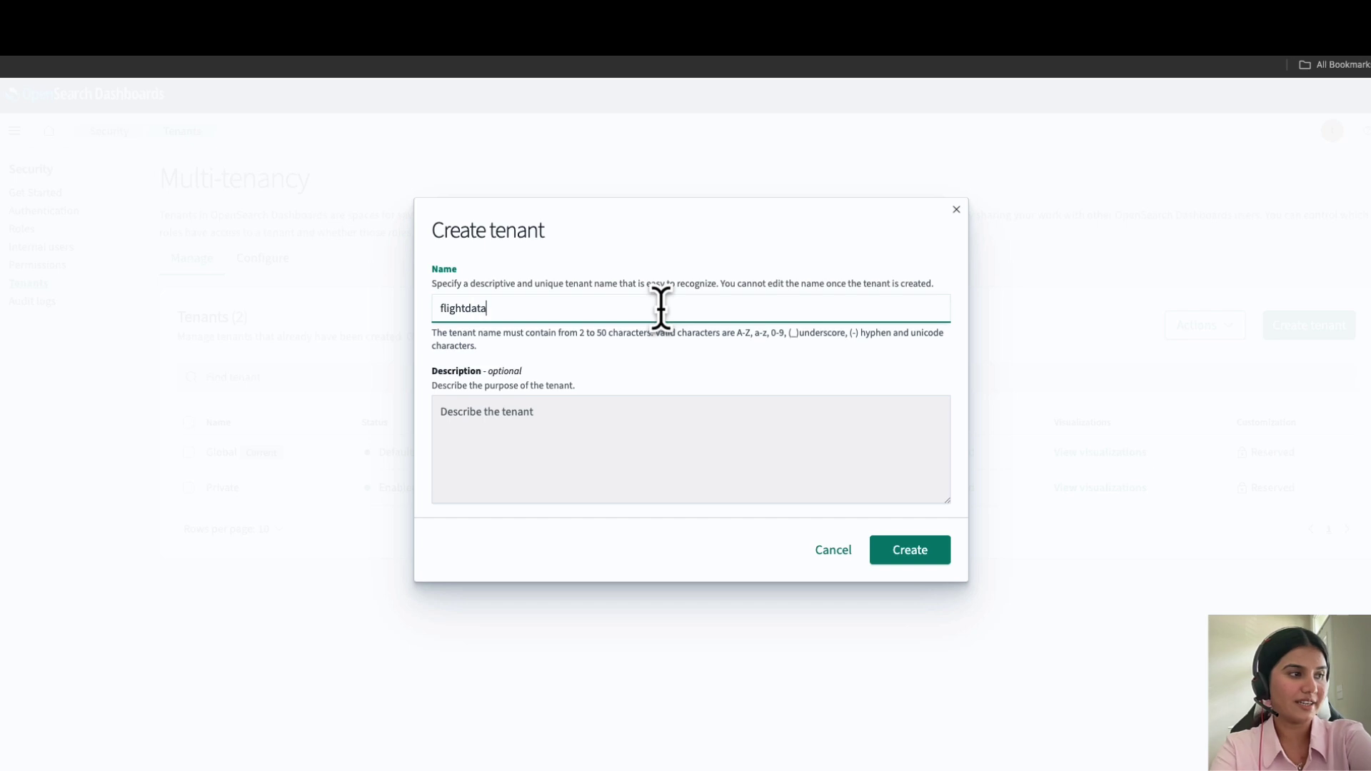
key(Tab)
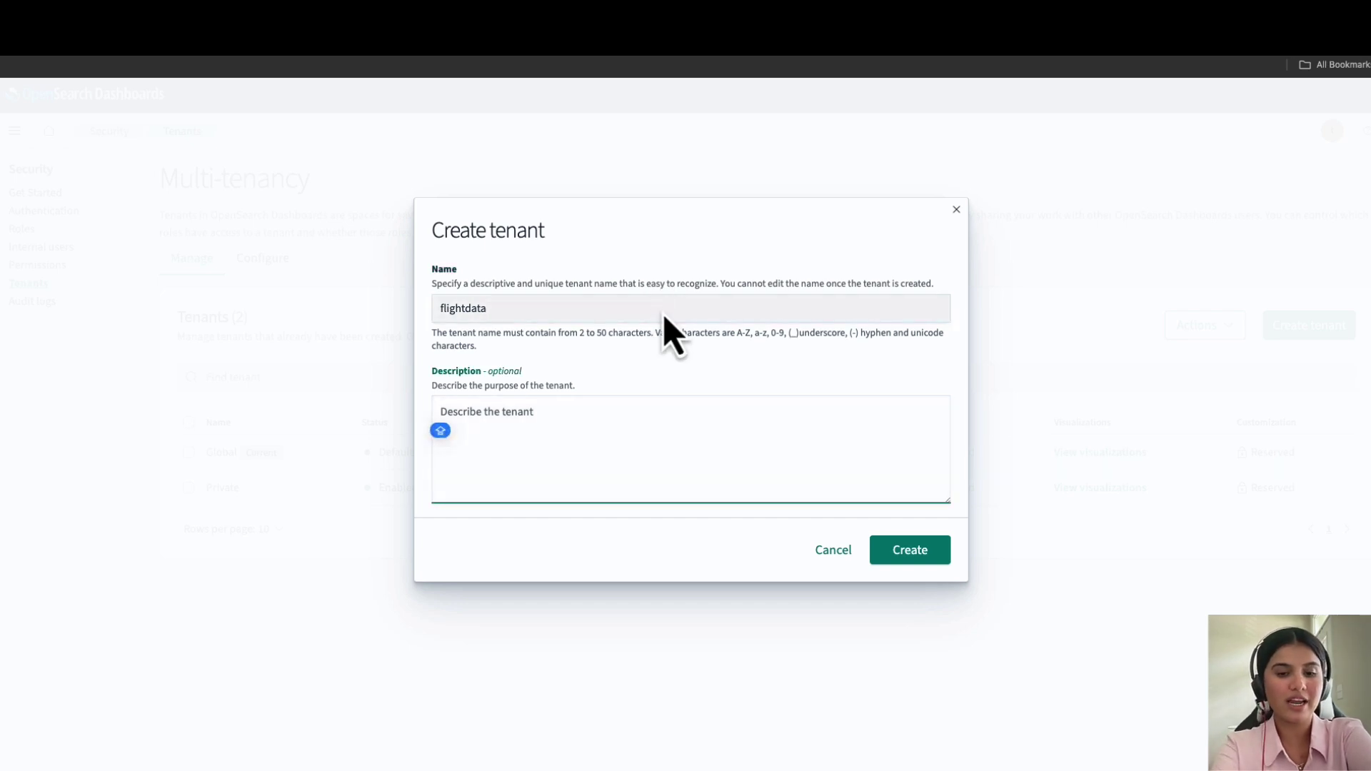
text(This tenant)
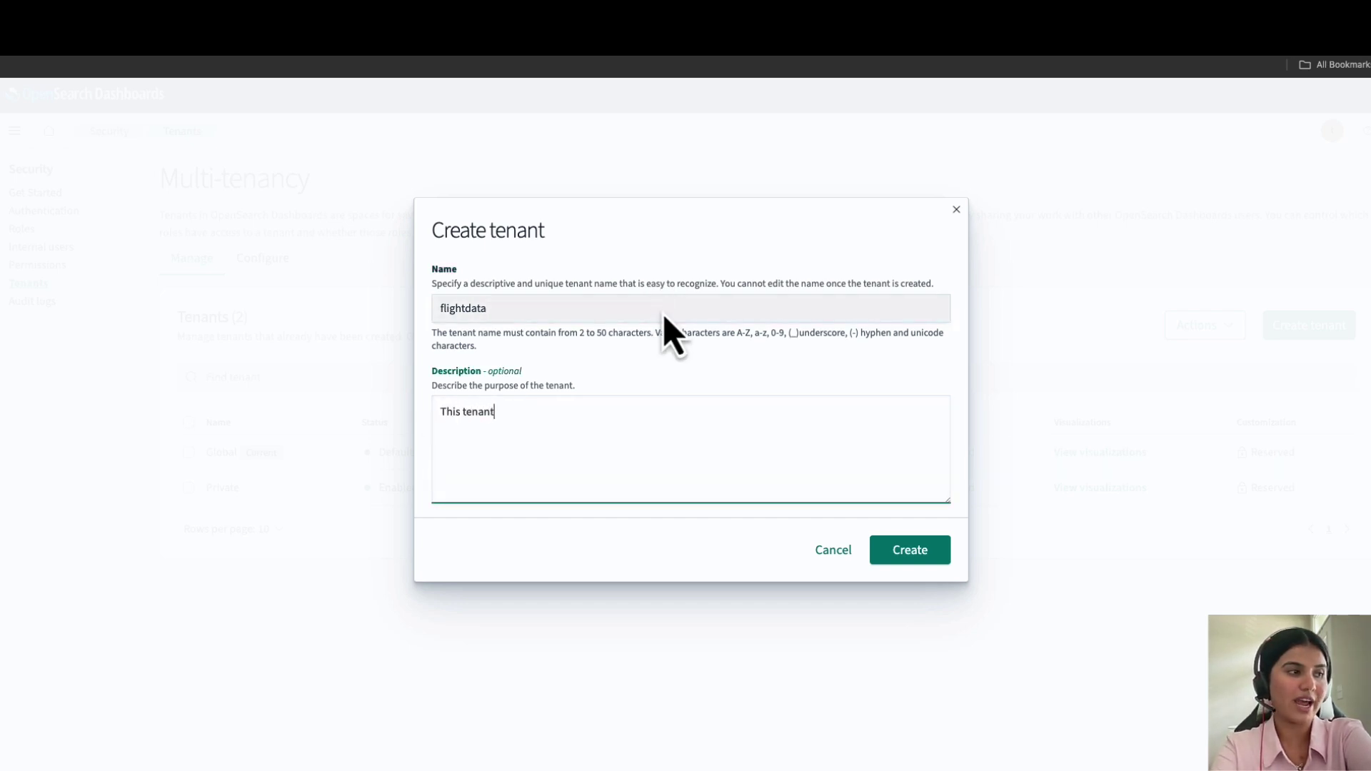
text( is for analyst)
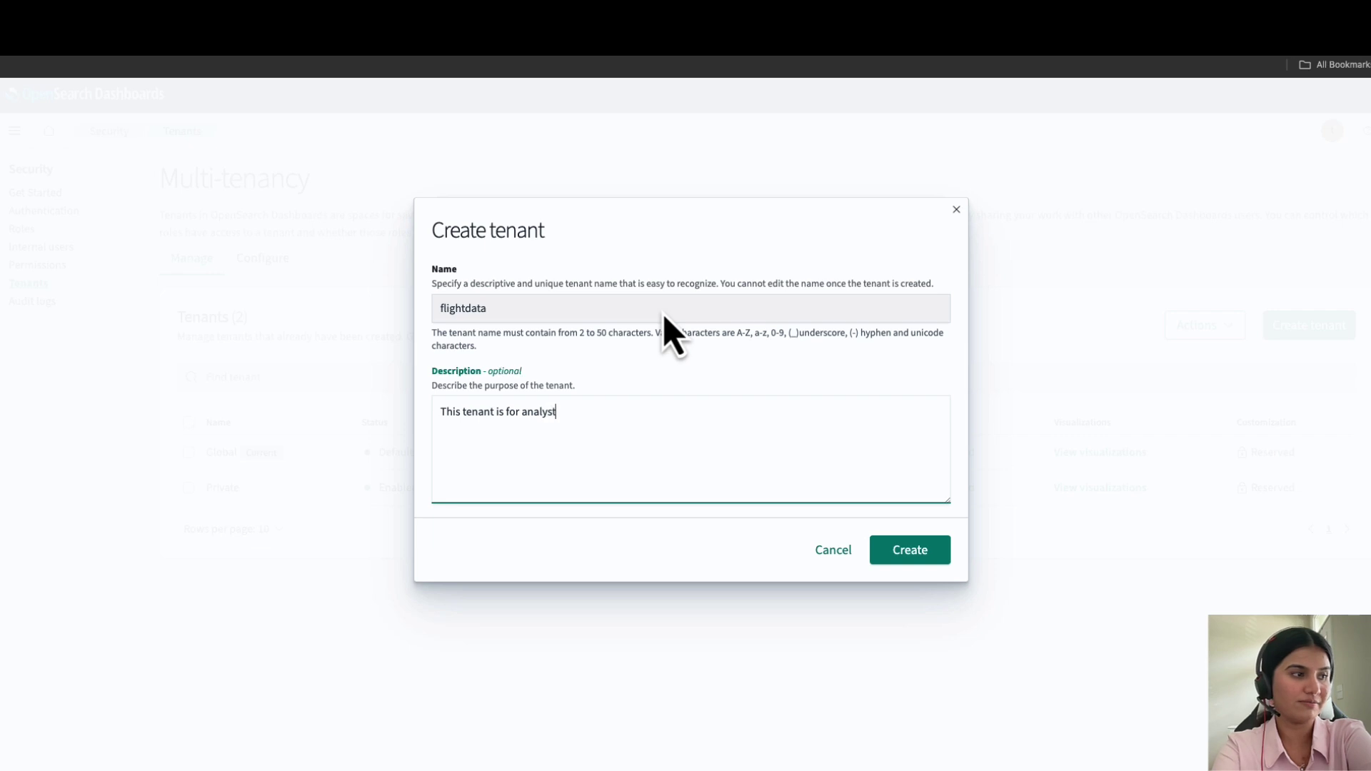
text(s and exceut)
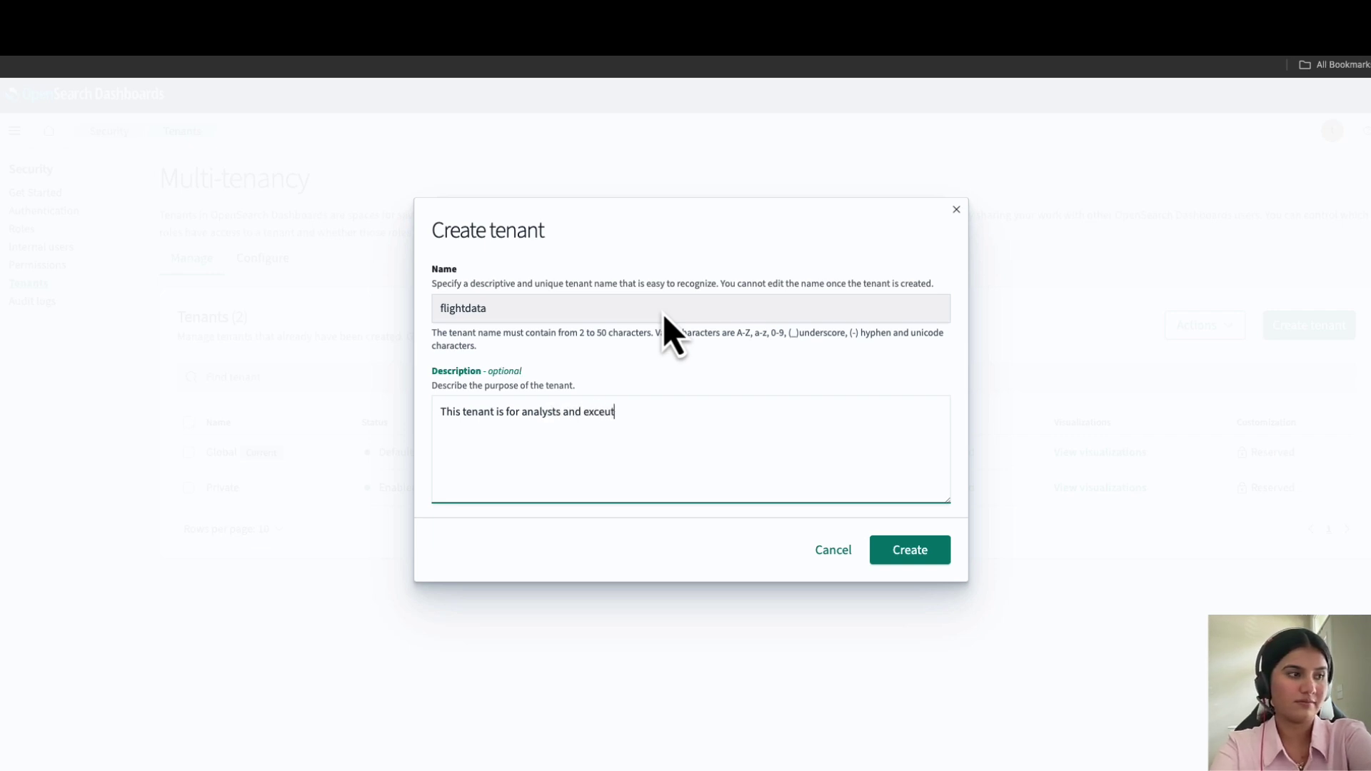
key(BackSpace)
key(BackSpace)
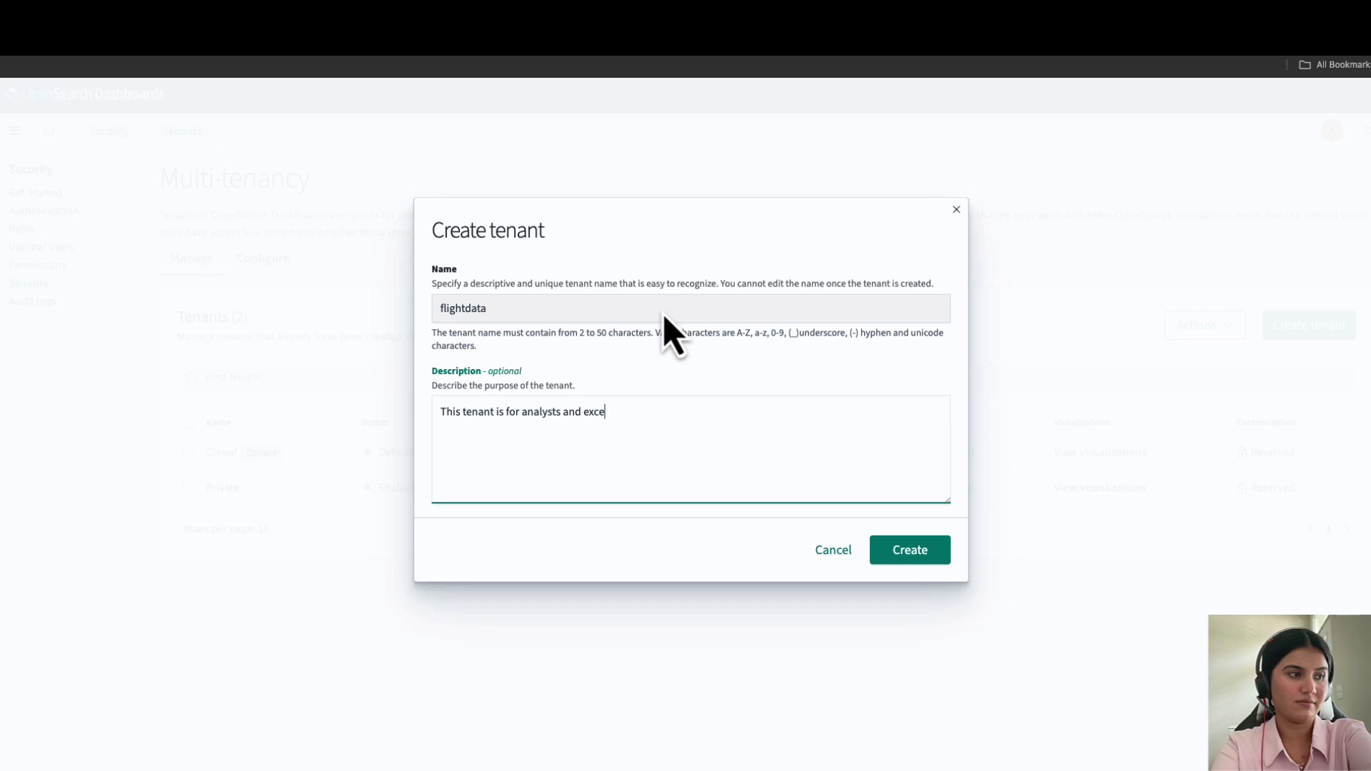
text(cutives)
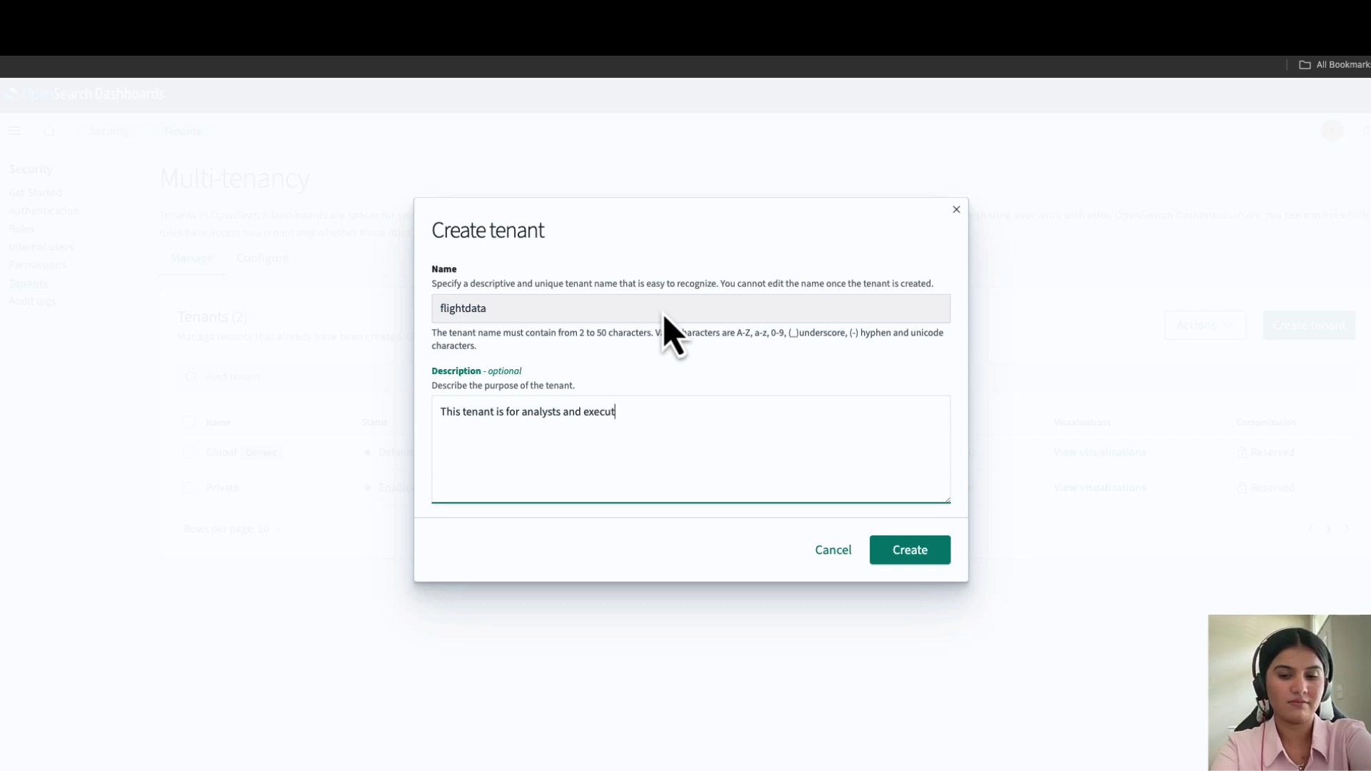
click(938, 561)
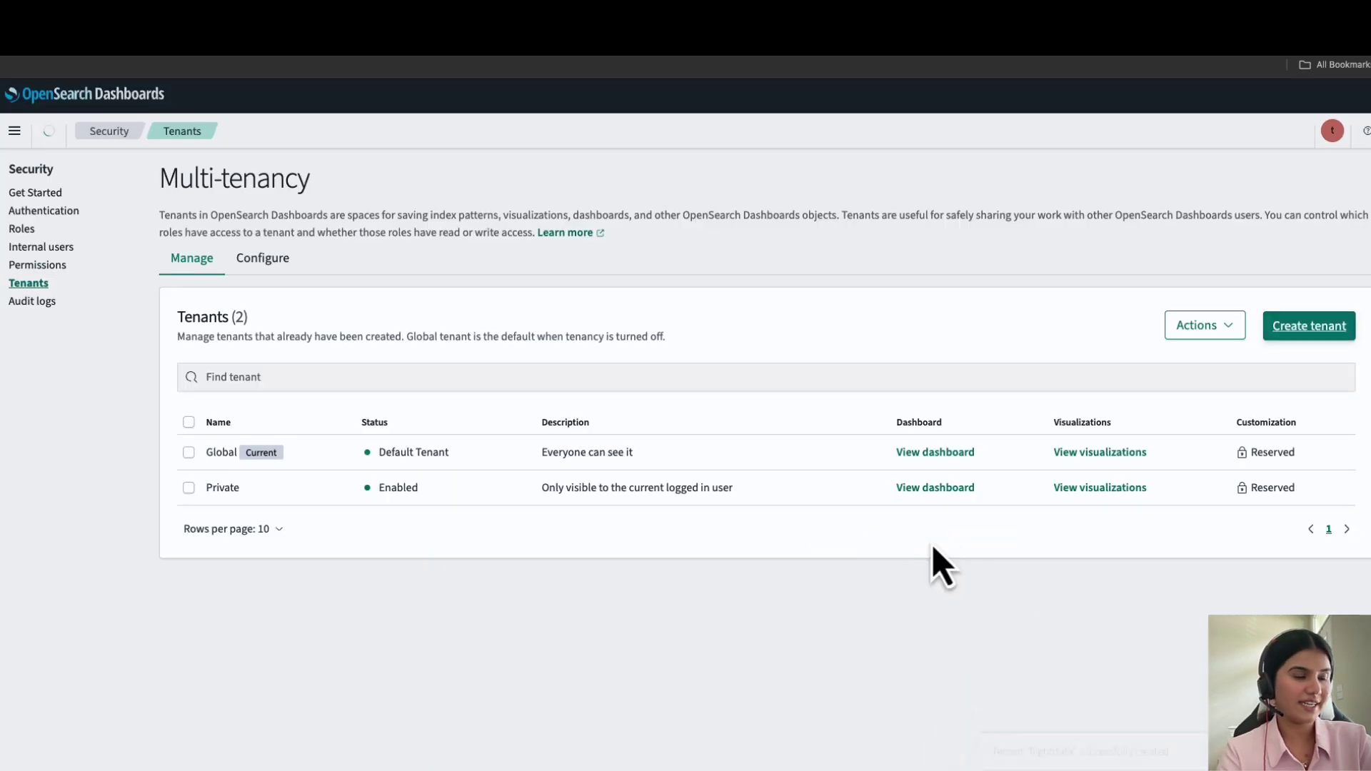
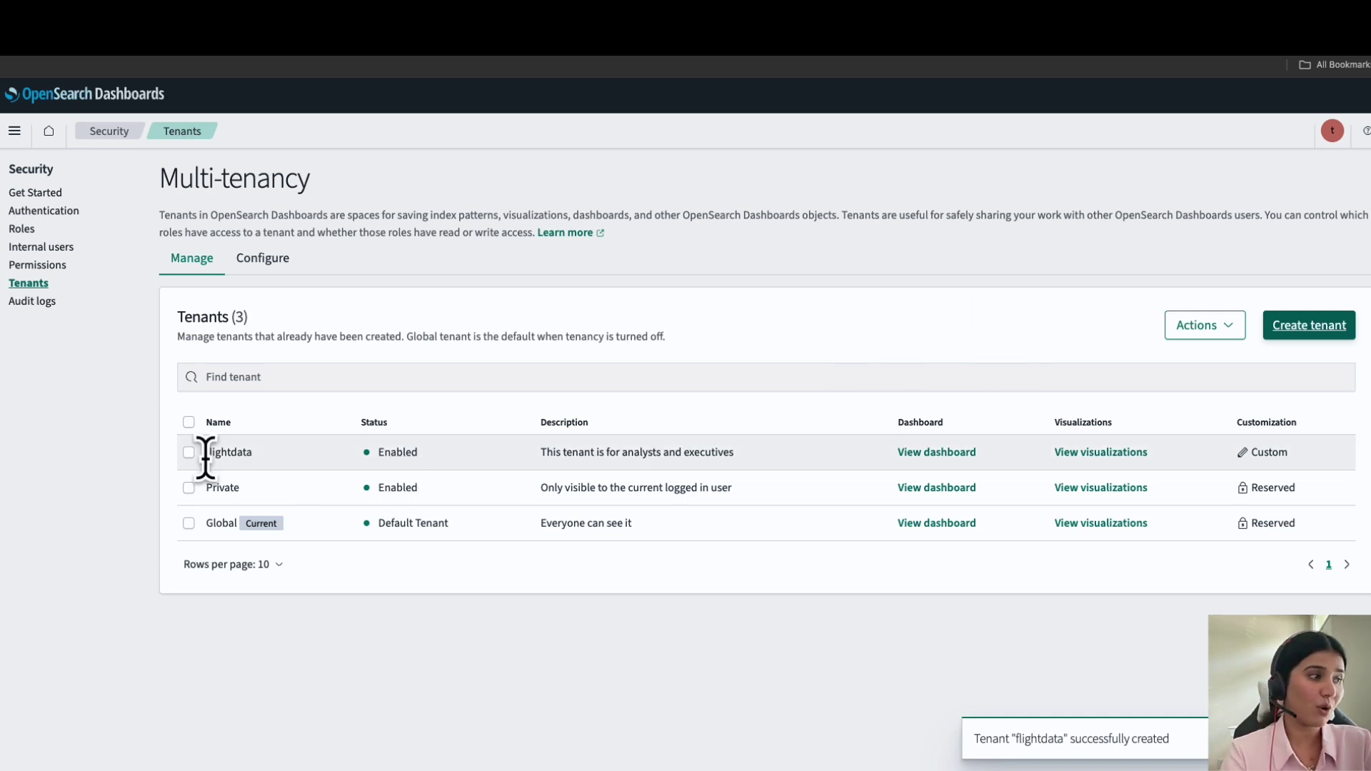
Select the flightdata tenant, then open and dismiss its Actions menu without choosing an action.
click(188, 452)
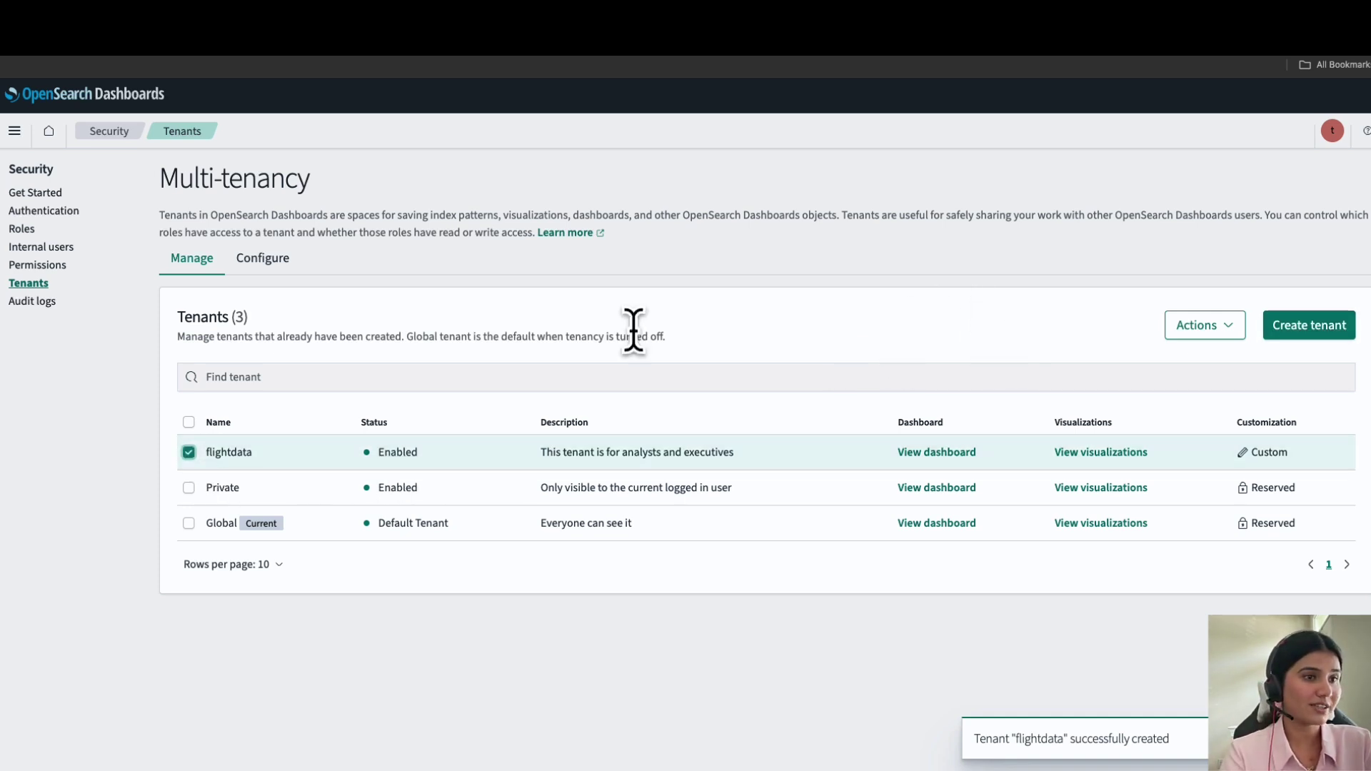
click(1214, 334)
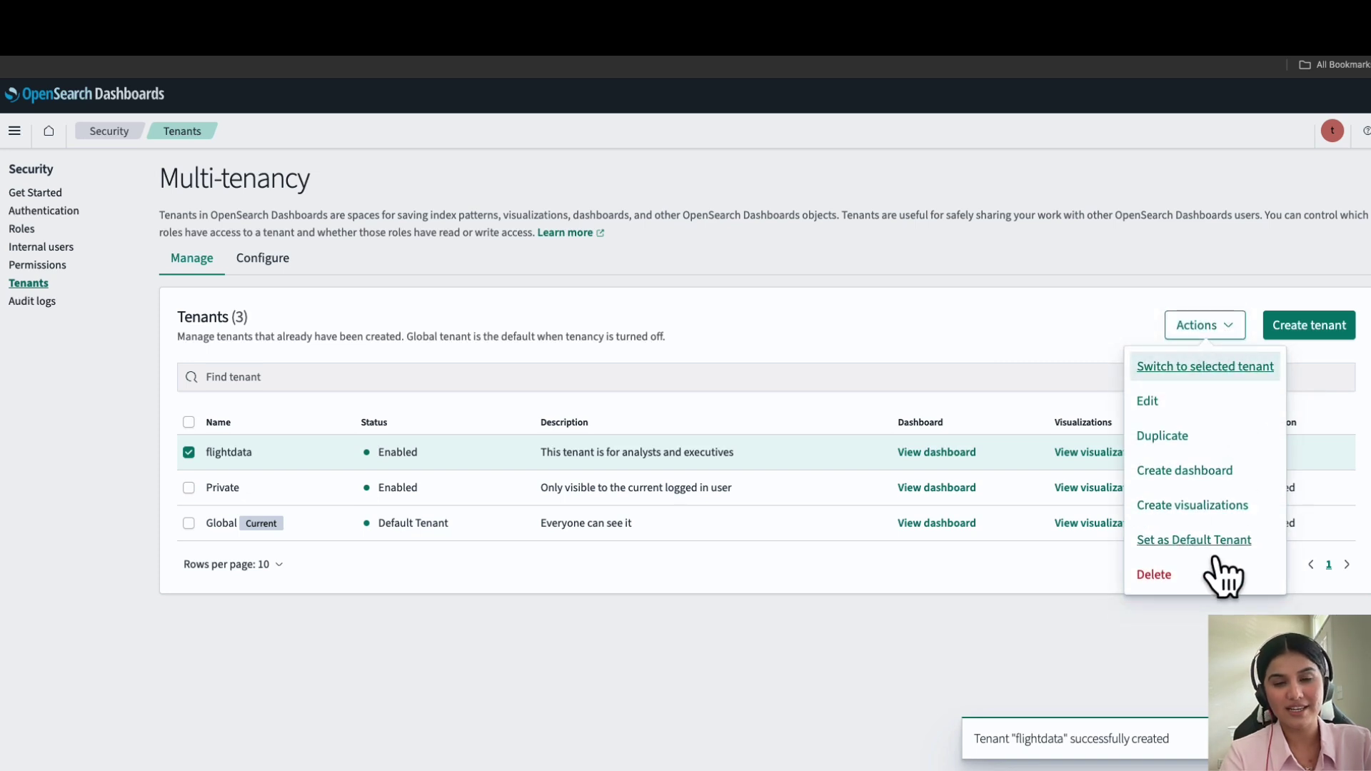
click(1111, 643)
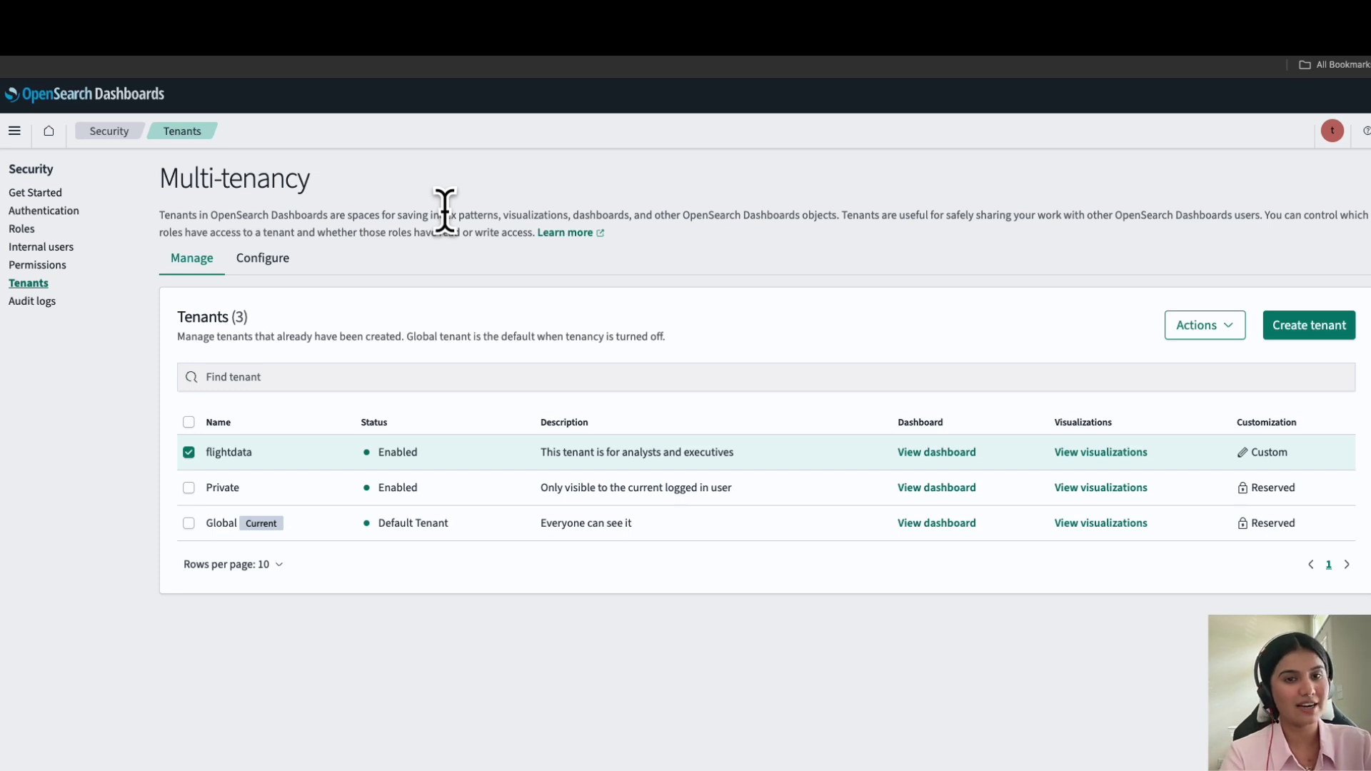
Create internal user analystuser, entering and confirming its password.
click(40, 246)
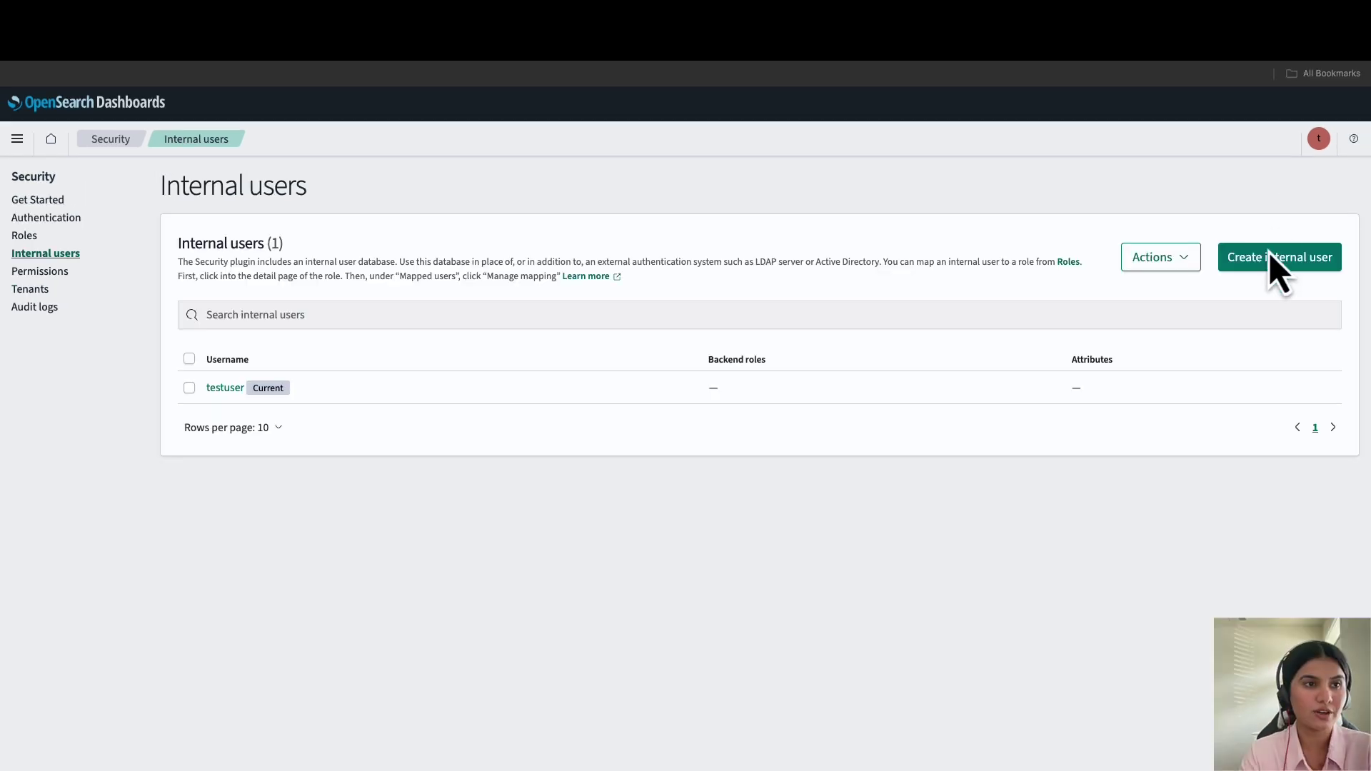
click(1264, 259)
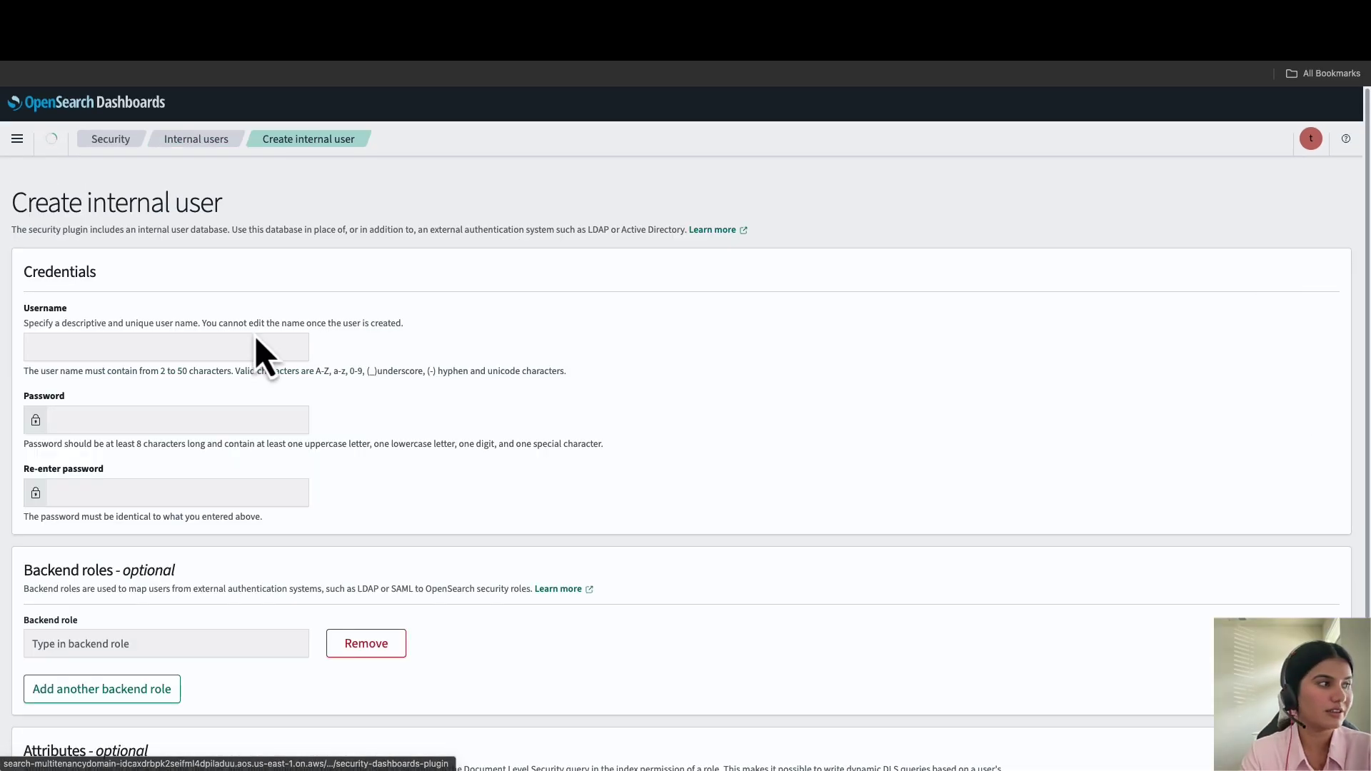
click(205, 346)
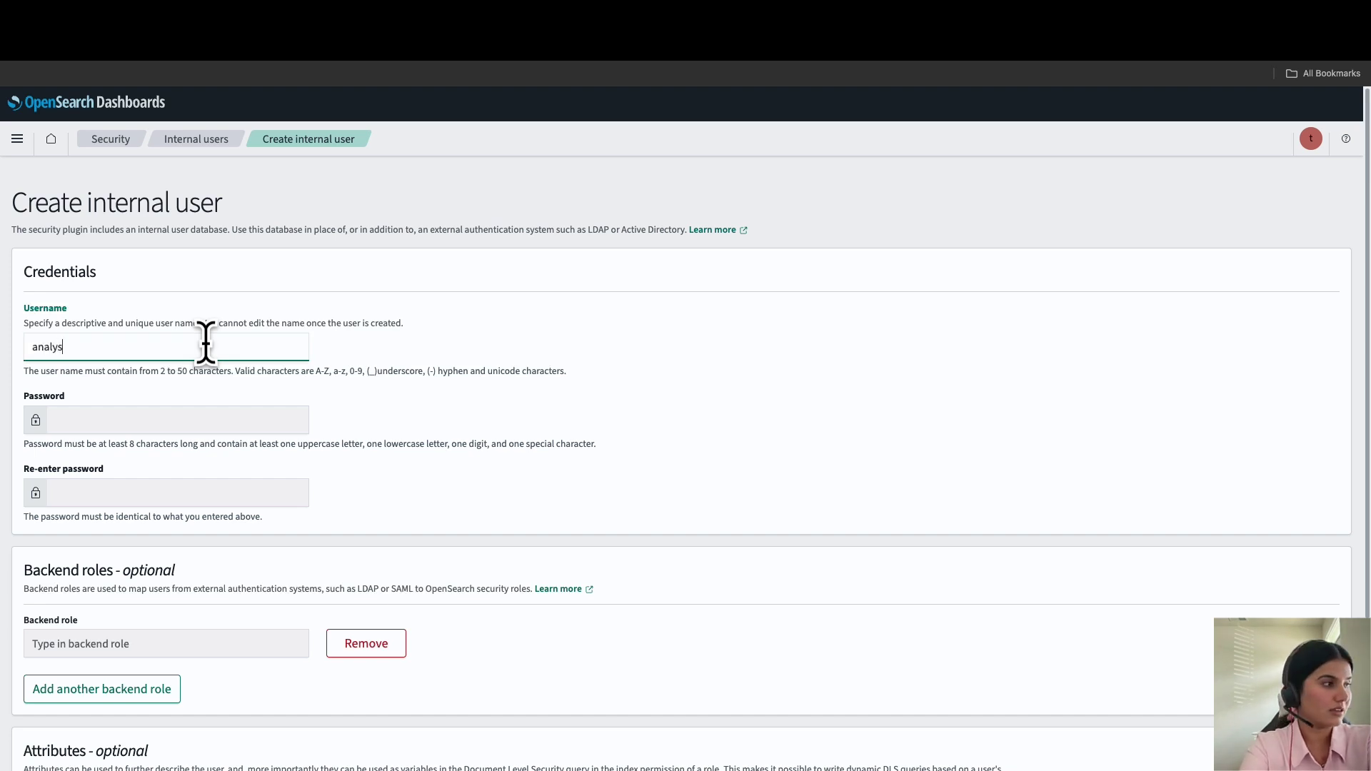
key(Tab)
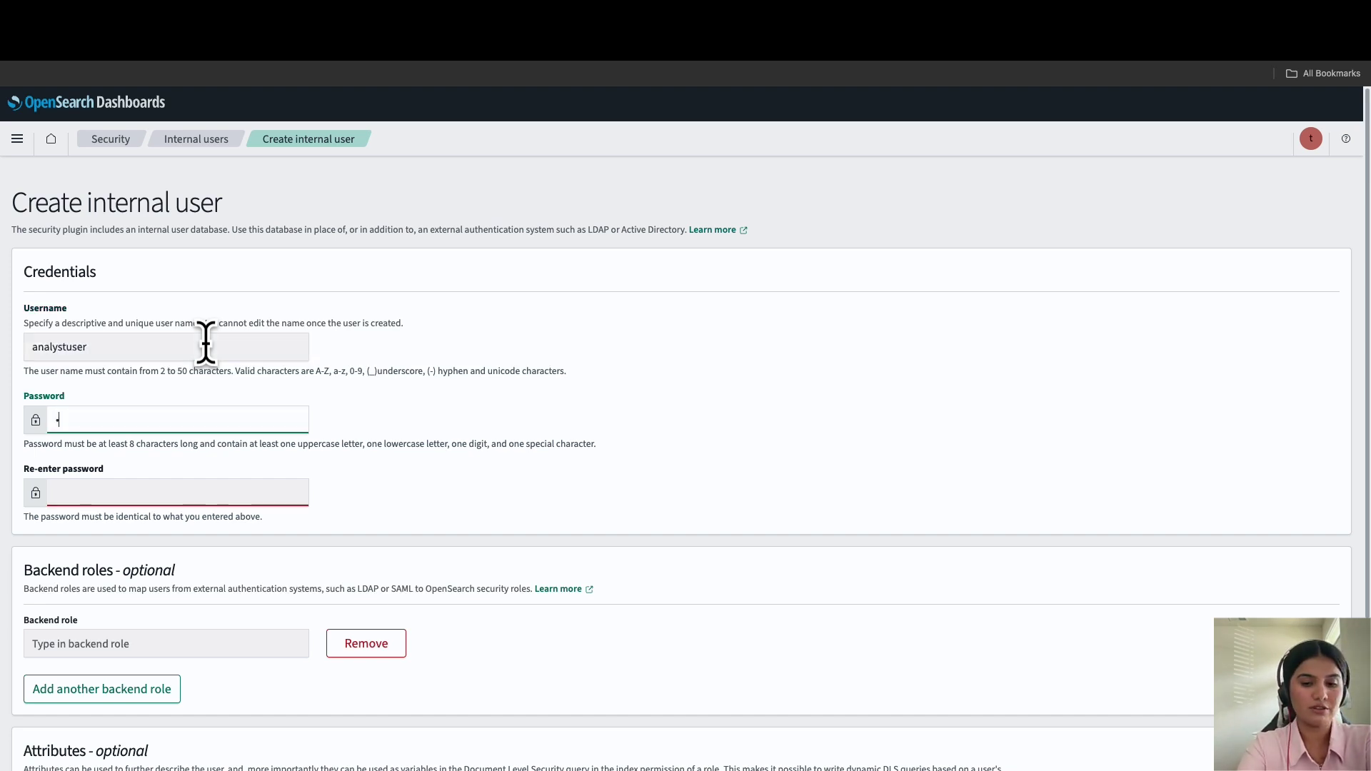
key(Tab)
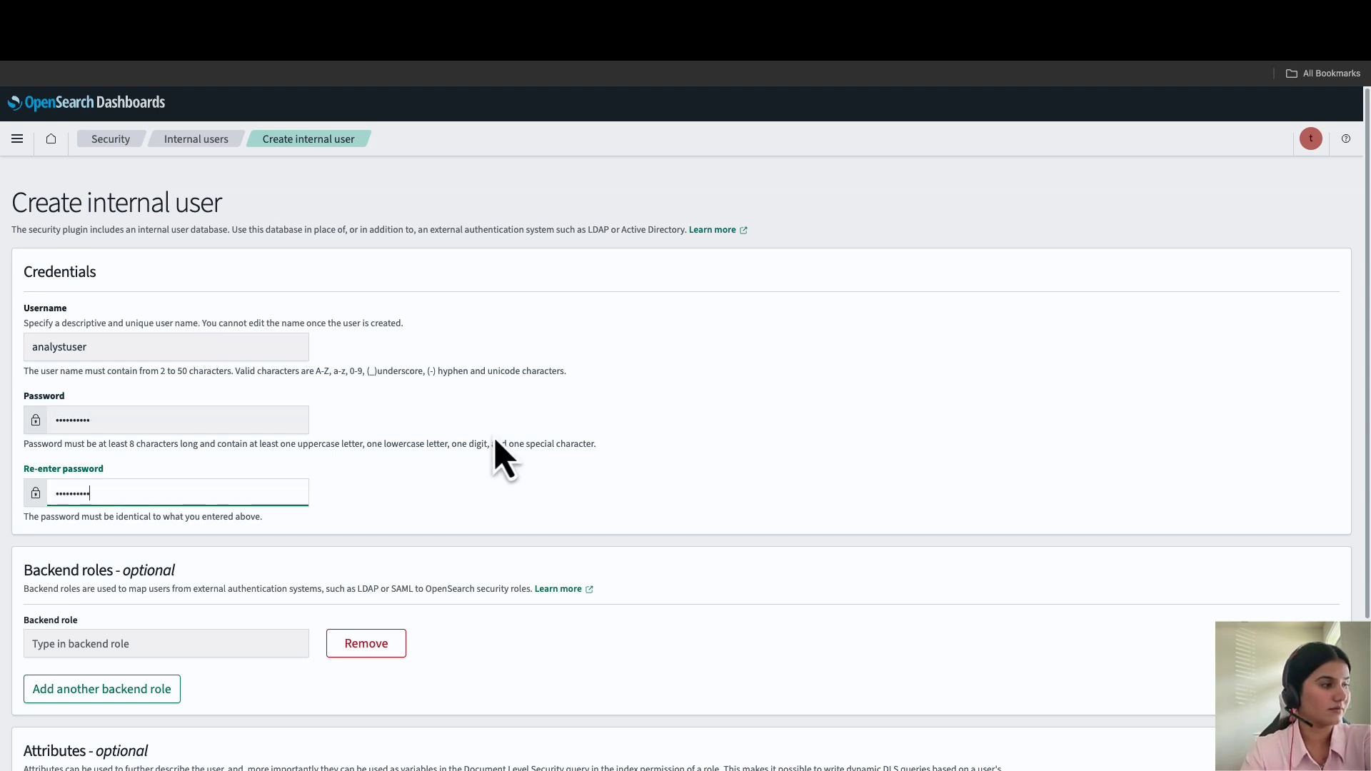
scroll(499, 453, down, 3)
key(Return)
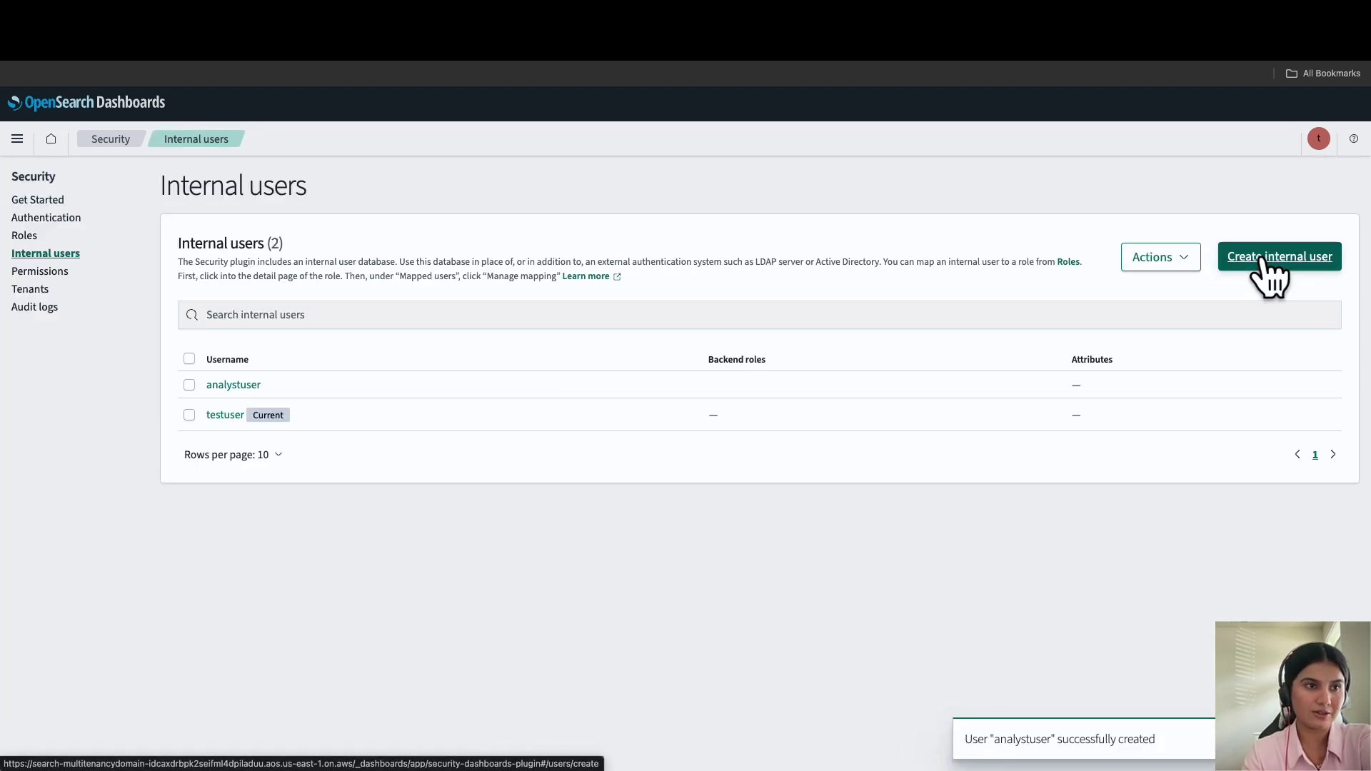
Create internal user executiveuser, entering and confirming its password.
click(1262, 261)
click(202, 355)
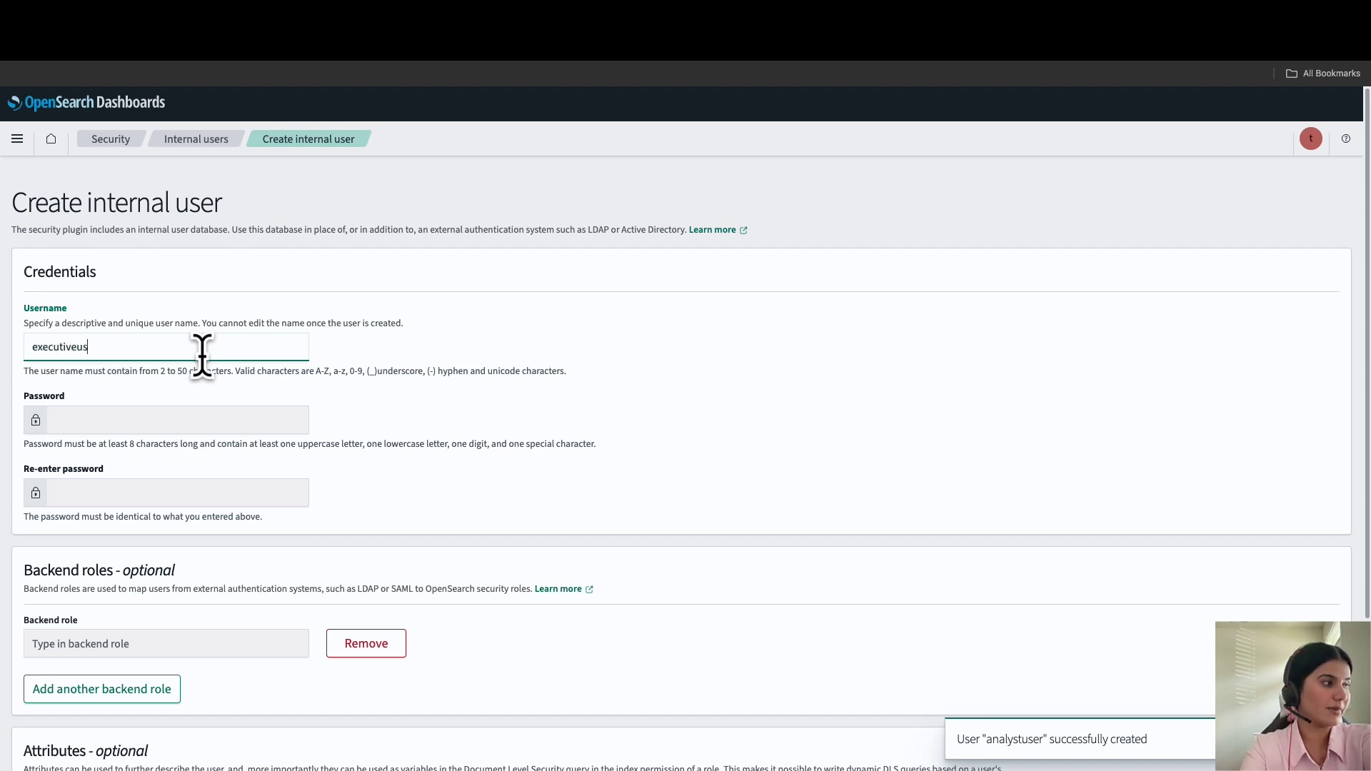
key(Tab)
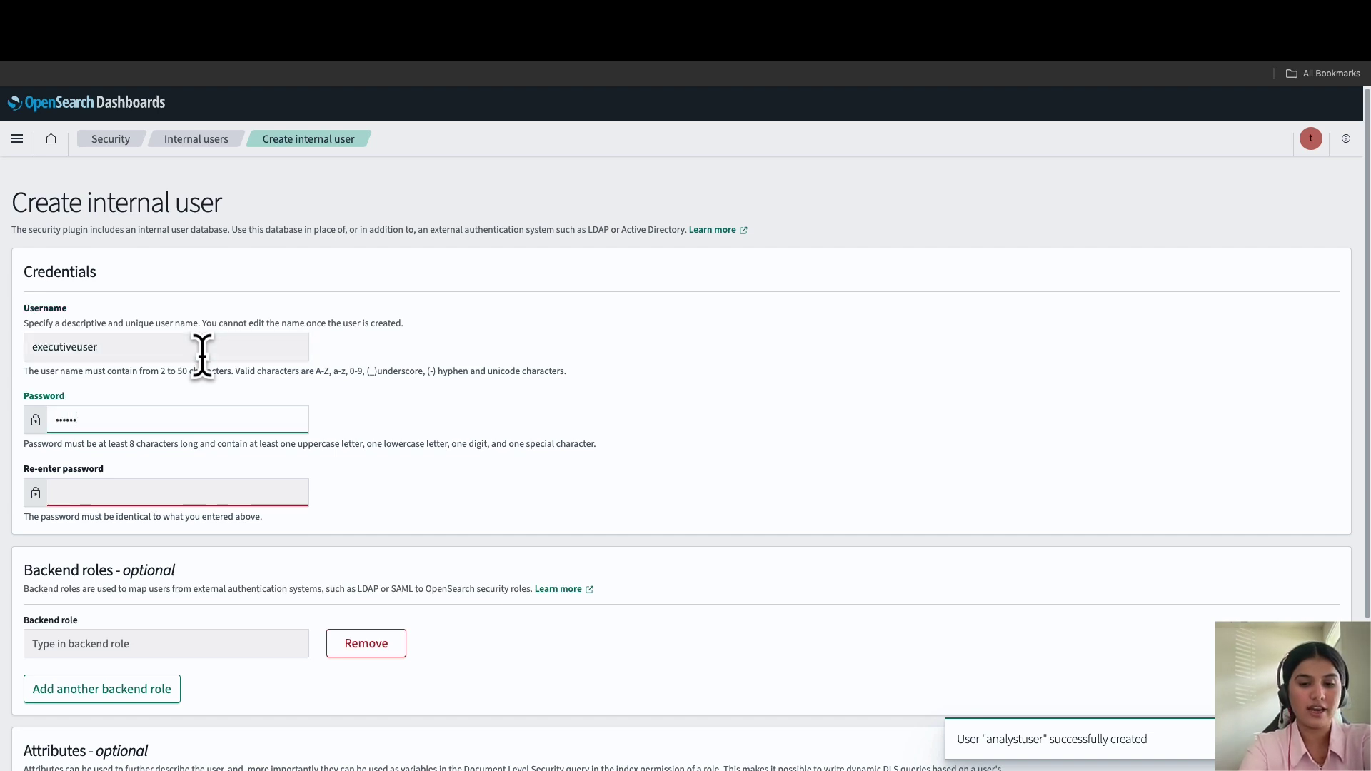
key(Tab)
key(ctrl+v)
key(Return)
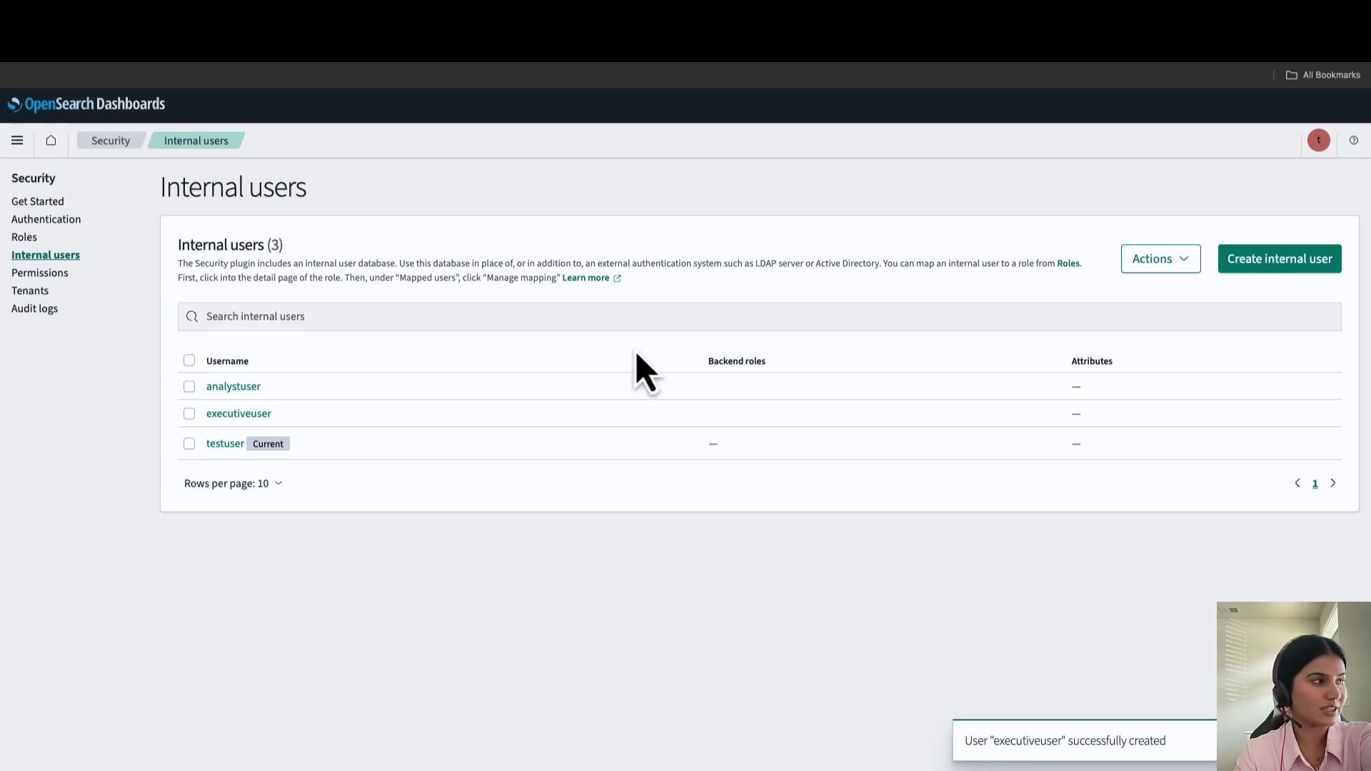
Duplicate the all_access role and name the copy all_access_analyst.
click(25, 238)
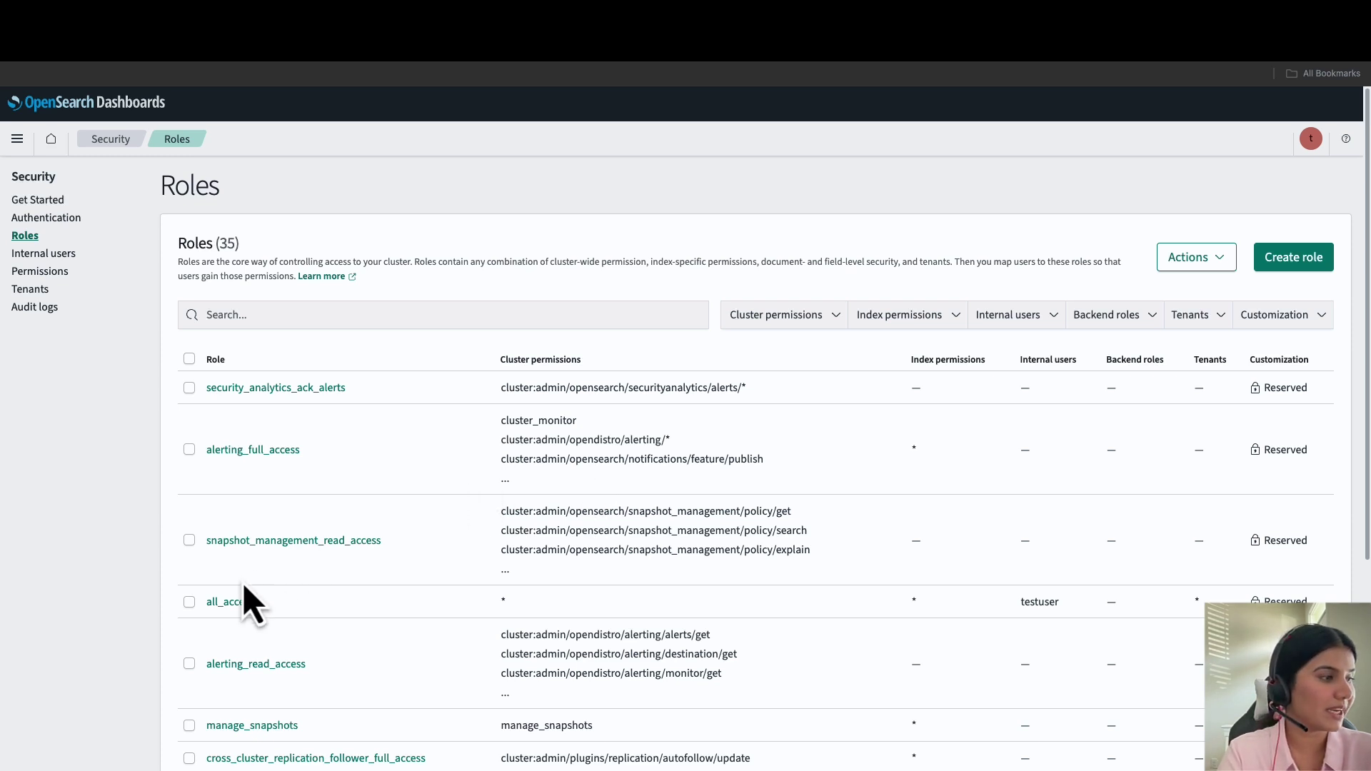
click(189, 602)
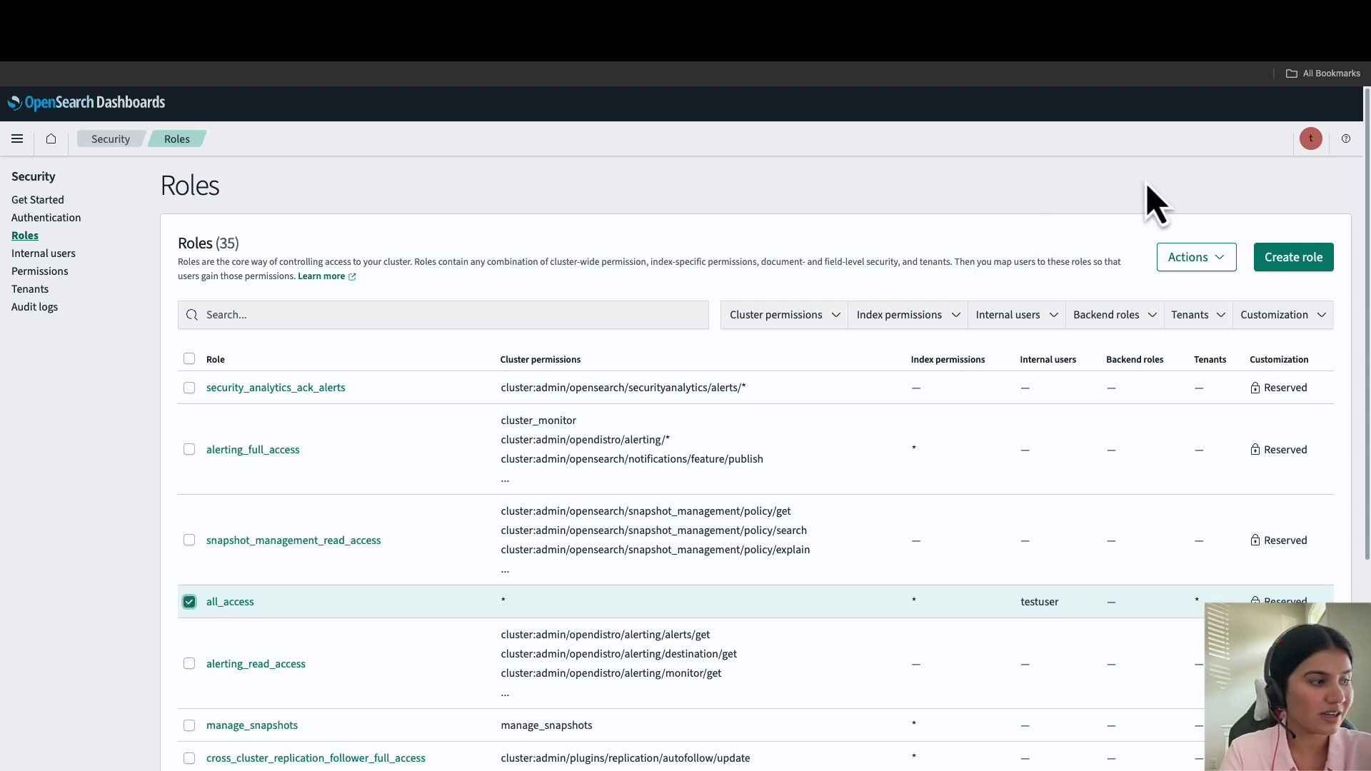
click(1192, 258)
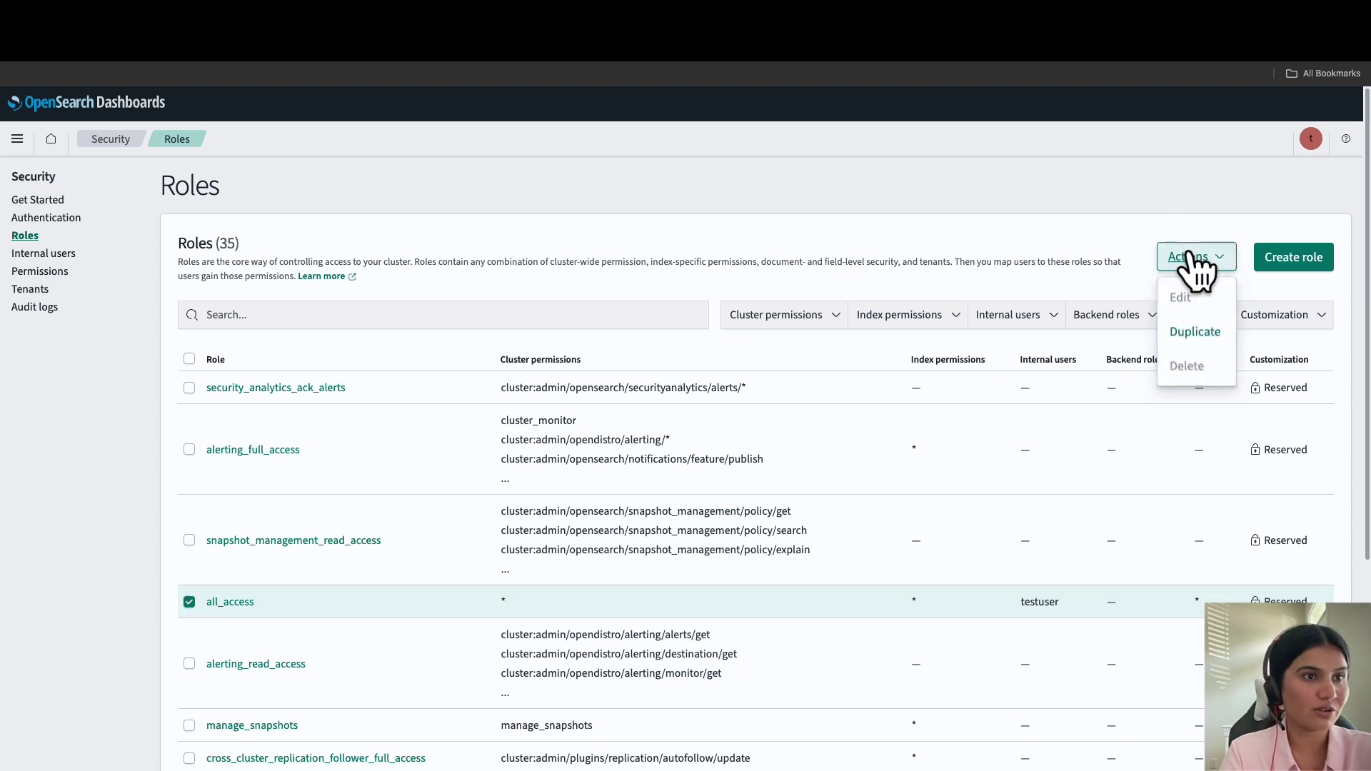
click(1195, 332)
drag(85, 341, 105, 341)
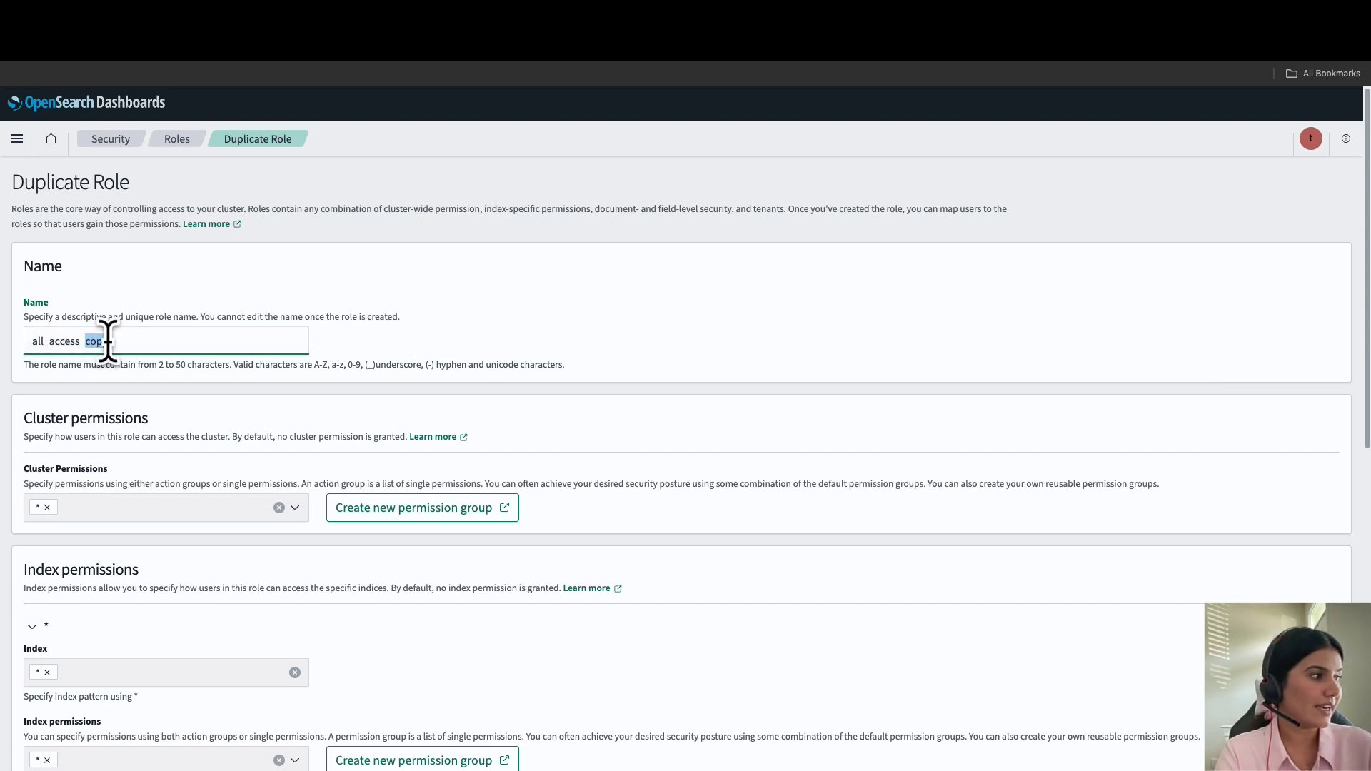
text(analyst)
Replace the role's * cluster permission with unlimited.
click(85, 504)
key(BackSpace)
text(un)
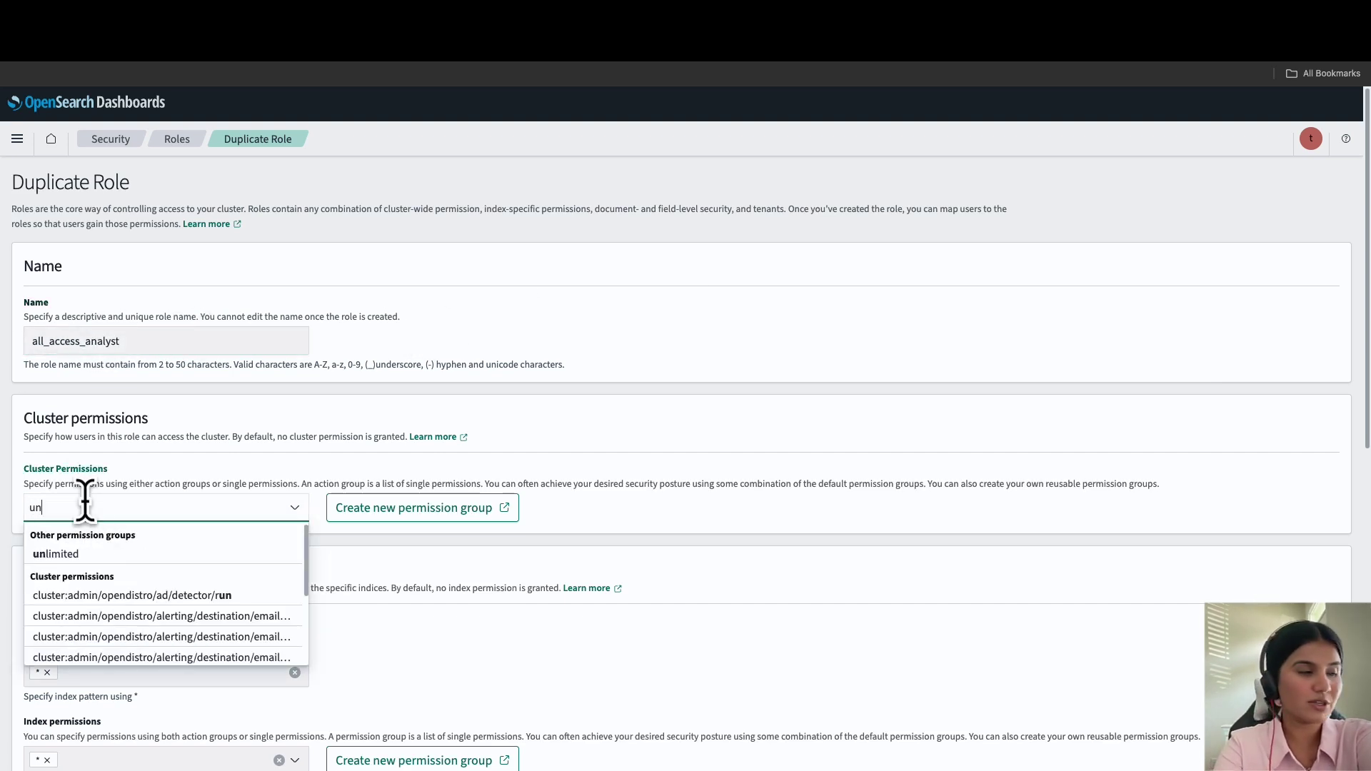
click(61, 554)
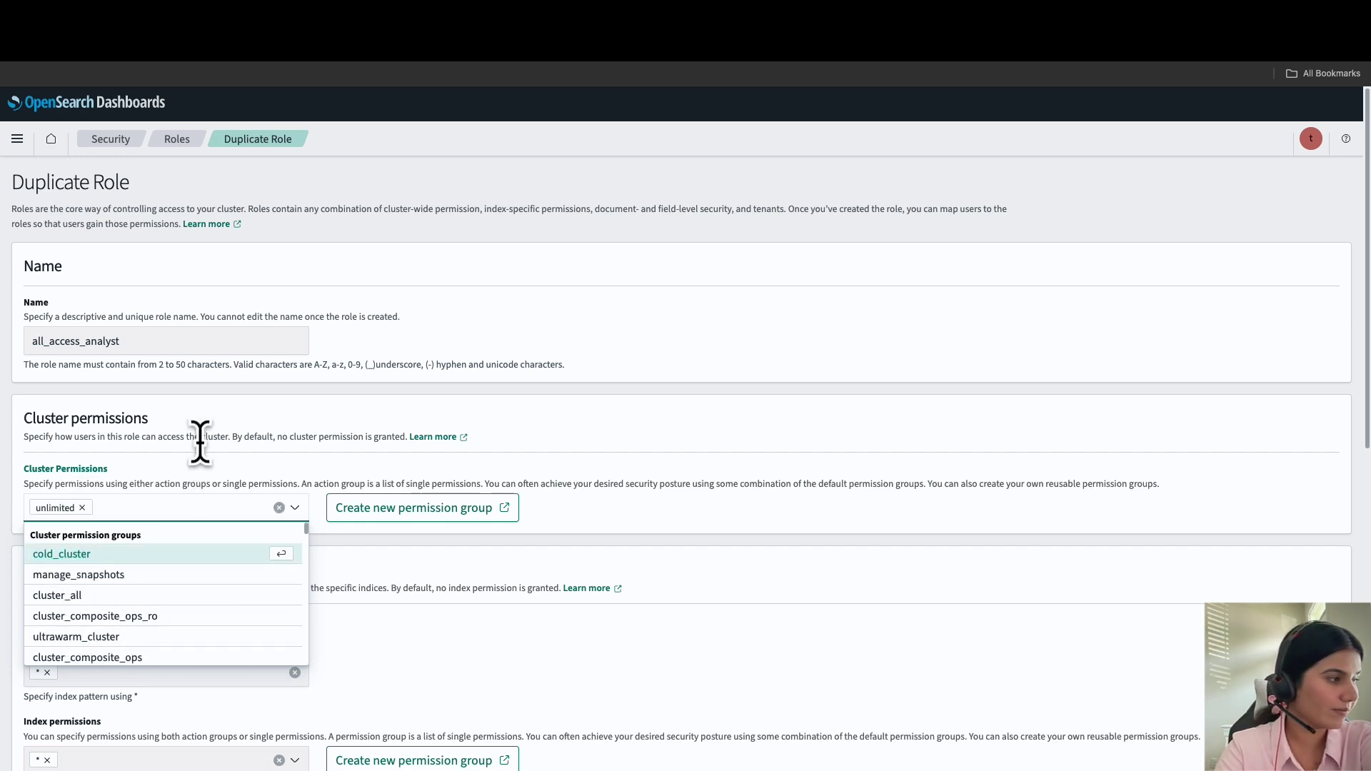
key(Escape)
Change the index pattern to opensearch_* and grant it unlimited index permissions.
click(122, 672)
scroll(122, 657, down, 2)
key(BackSpace)
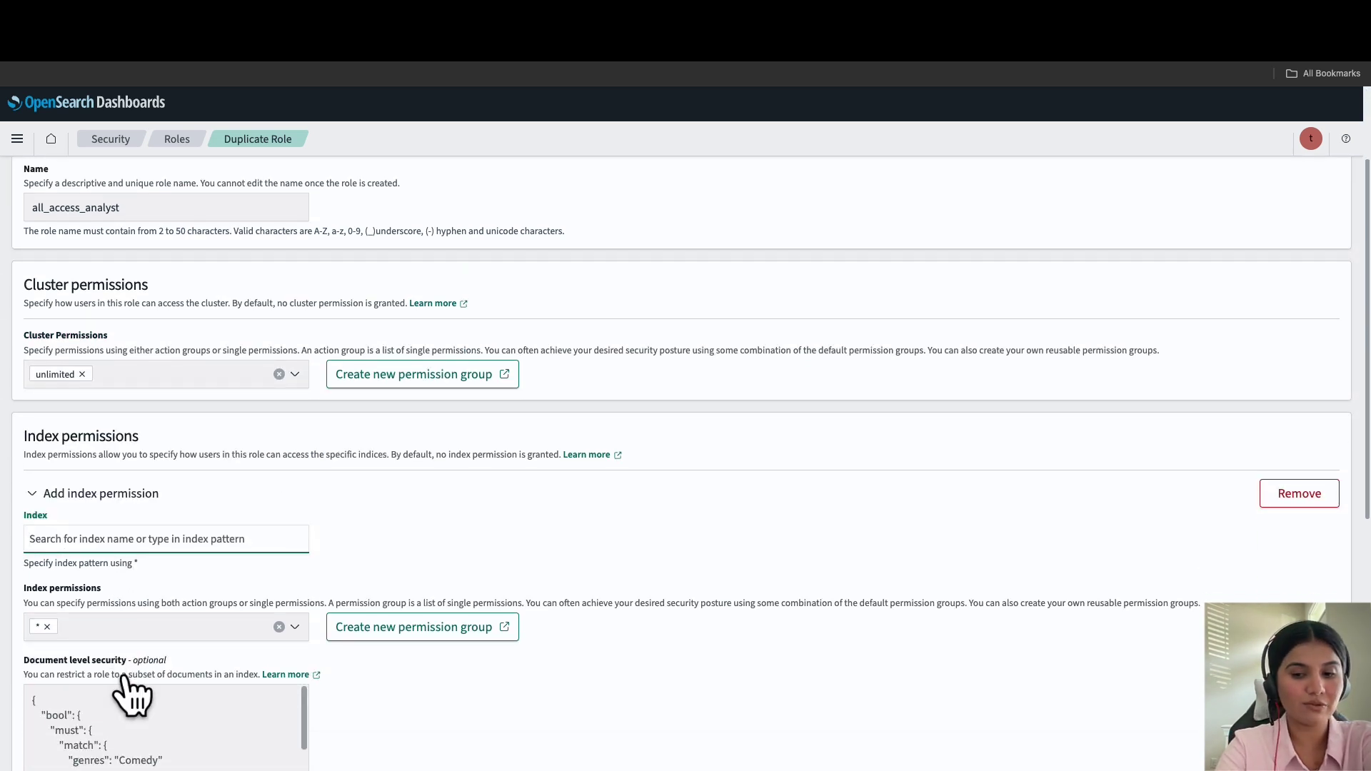
text(opensearch)
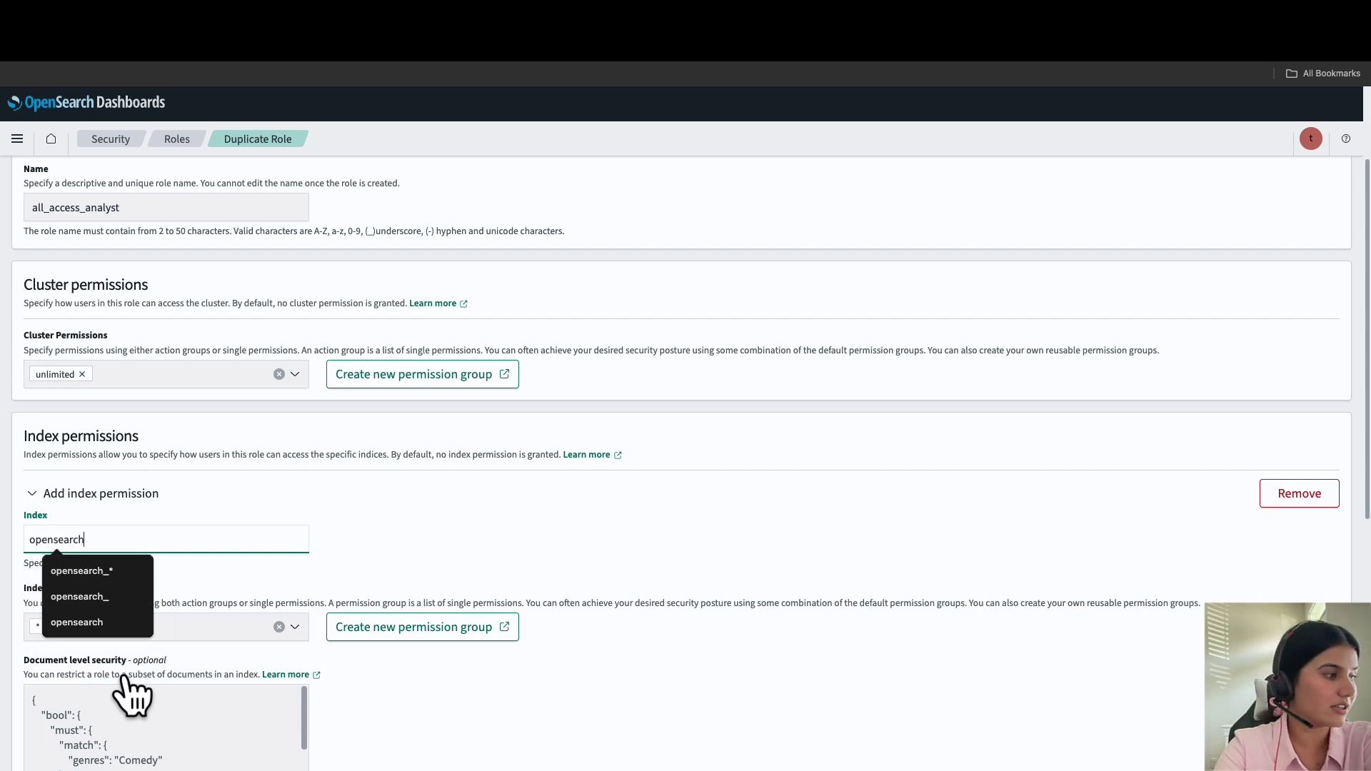
text(_*)
scroll(212, 539, down, 1)
scroll(212, 539, down, 1)
click(201, 448)
key(BackSpace)
text(unl)
click(160, 493)
Replace the * tenant with flightdata for the new role.
scroll(459, 581, down, 3)
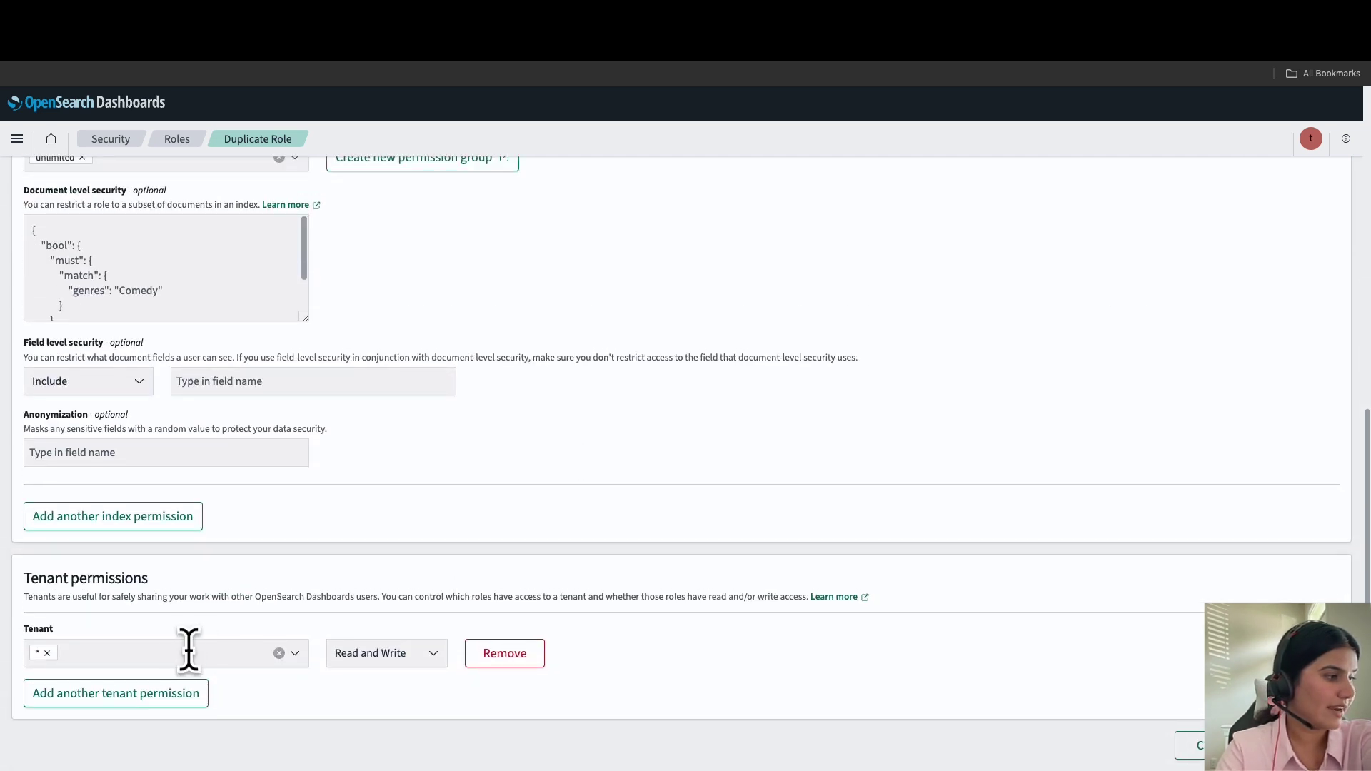
click(196, 651)
key(BackSpace)
click(132, 679)
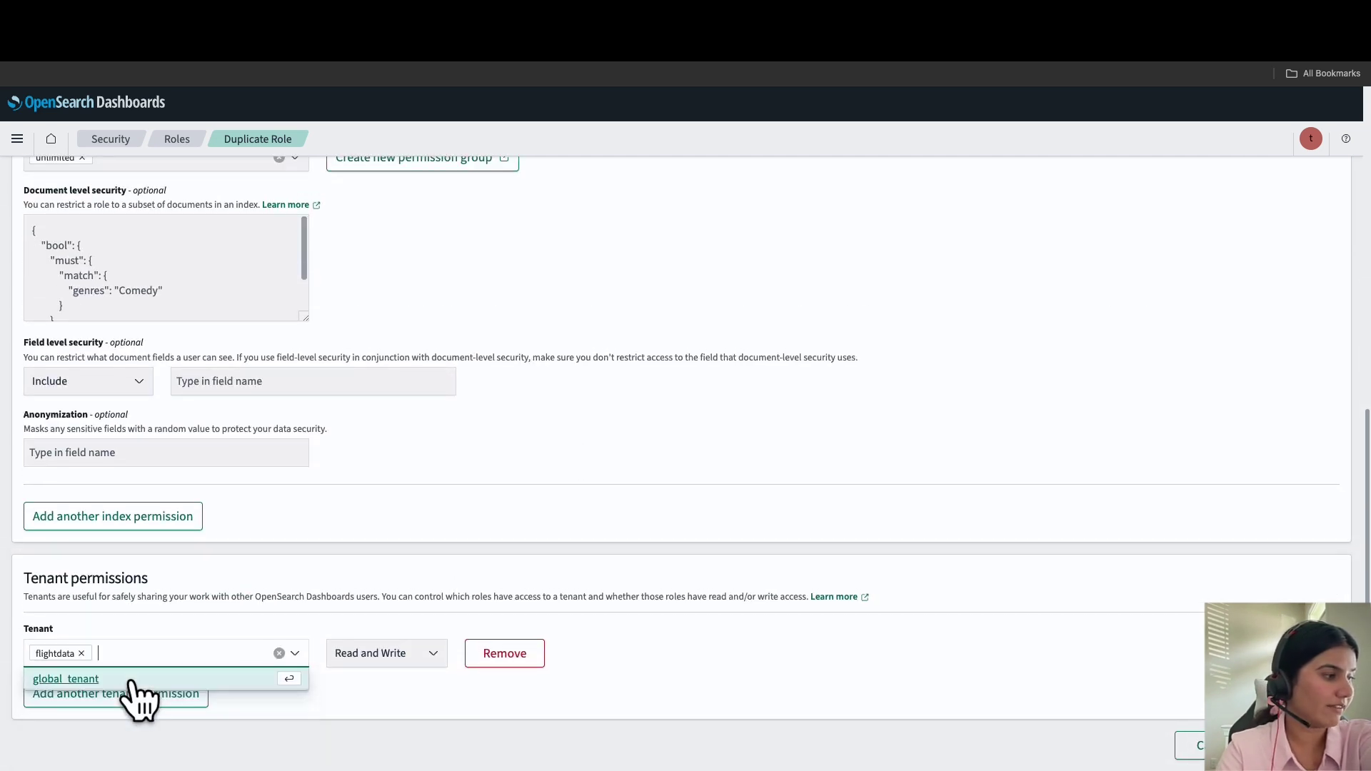
click(376, 581)
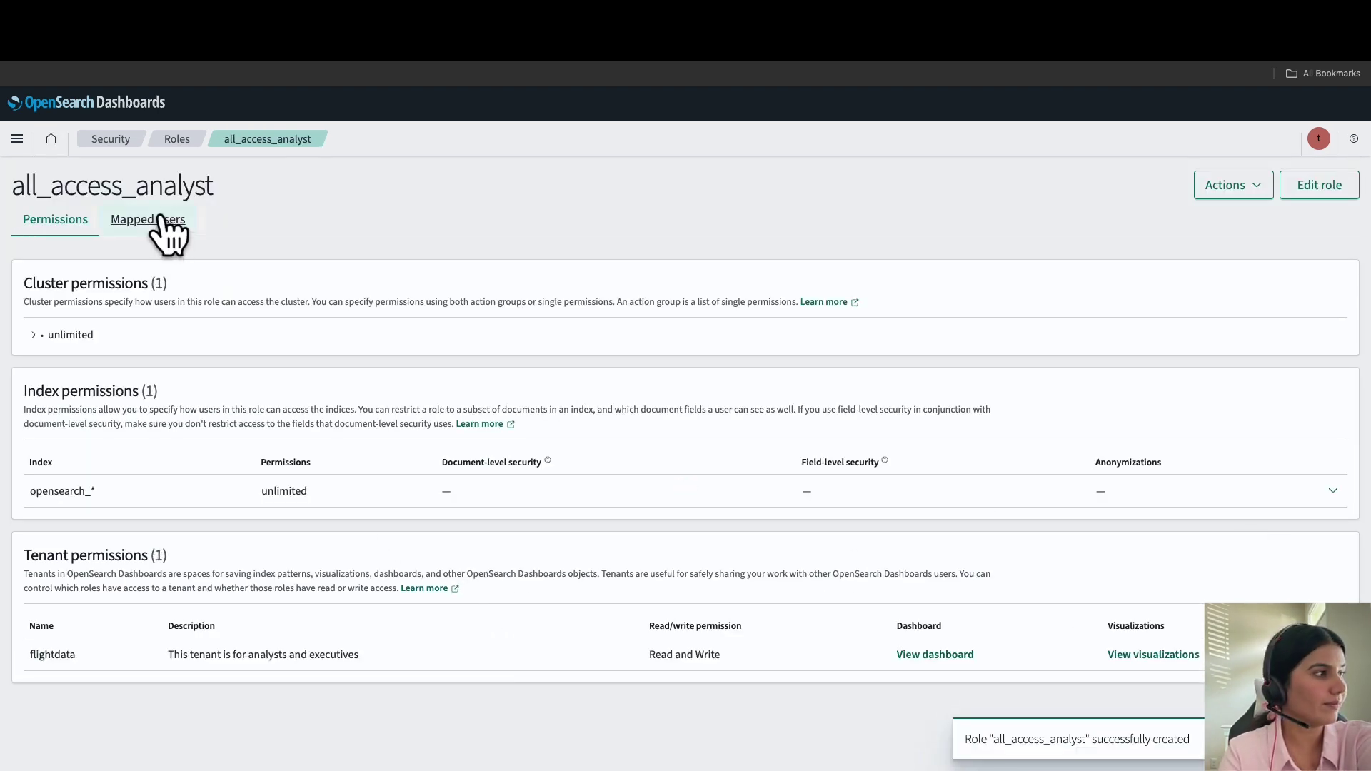
Map analystuser to the all_access_analyst role under Mapped users.
click(162, 222)
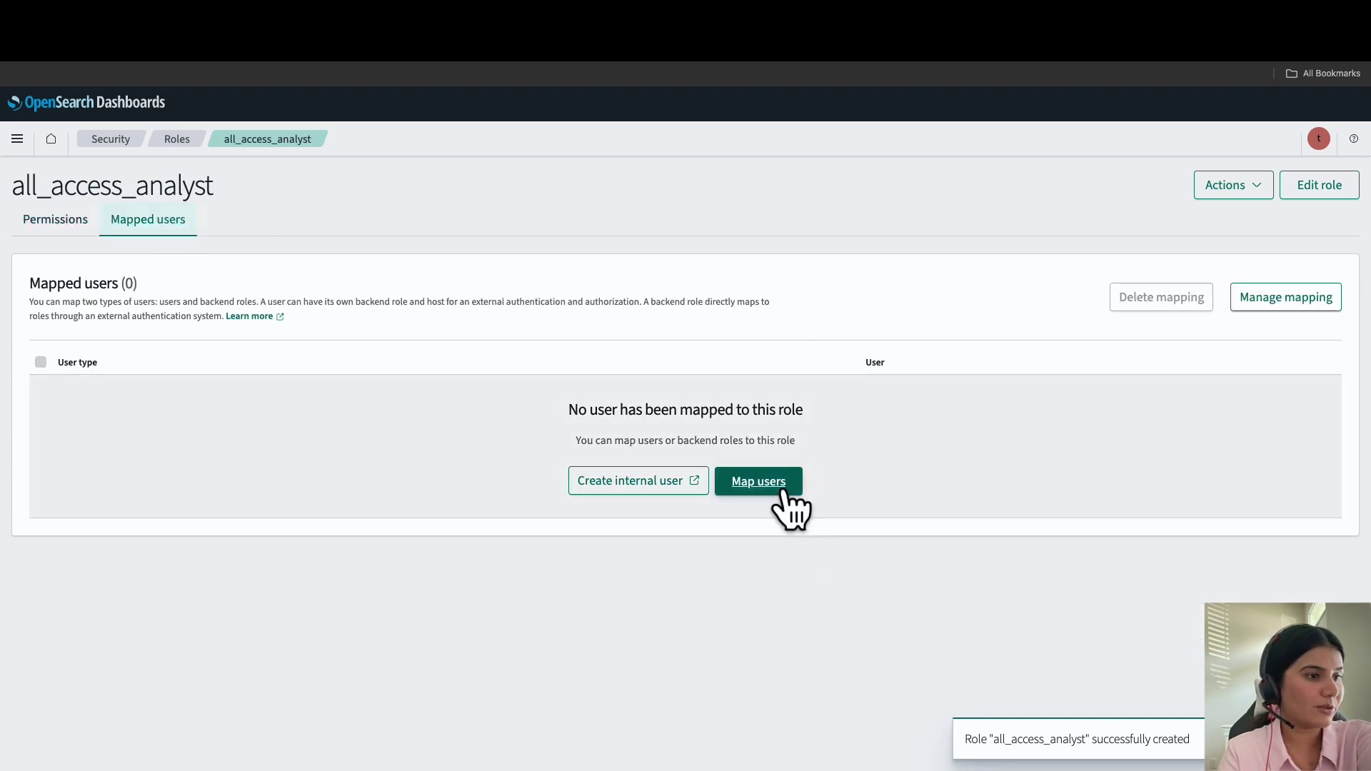
click(783, 488)
click(153, 352)
click(125, 376)
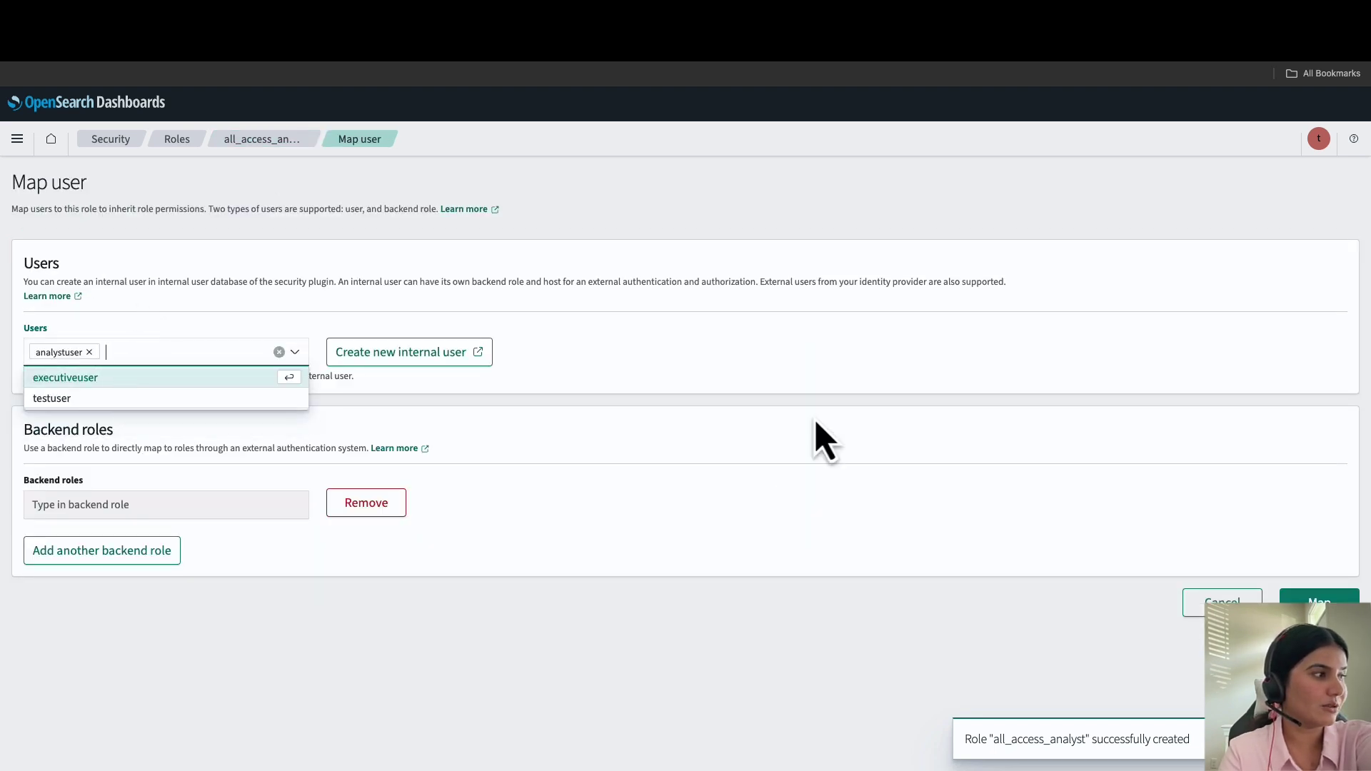
click(1319, 602)
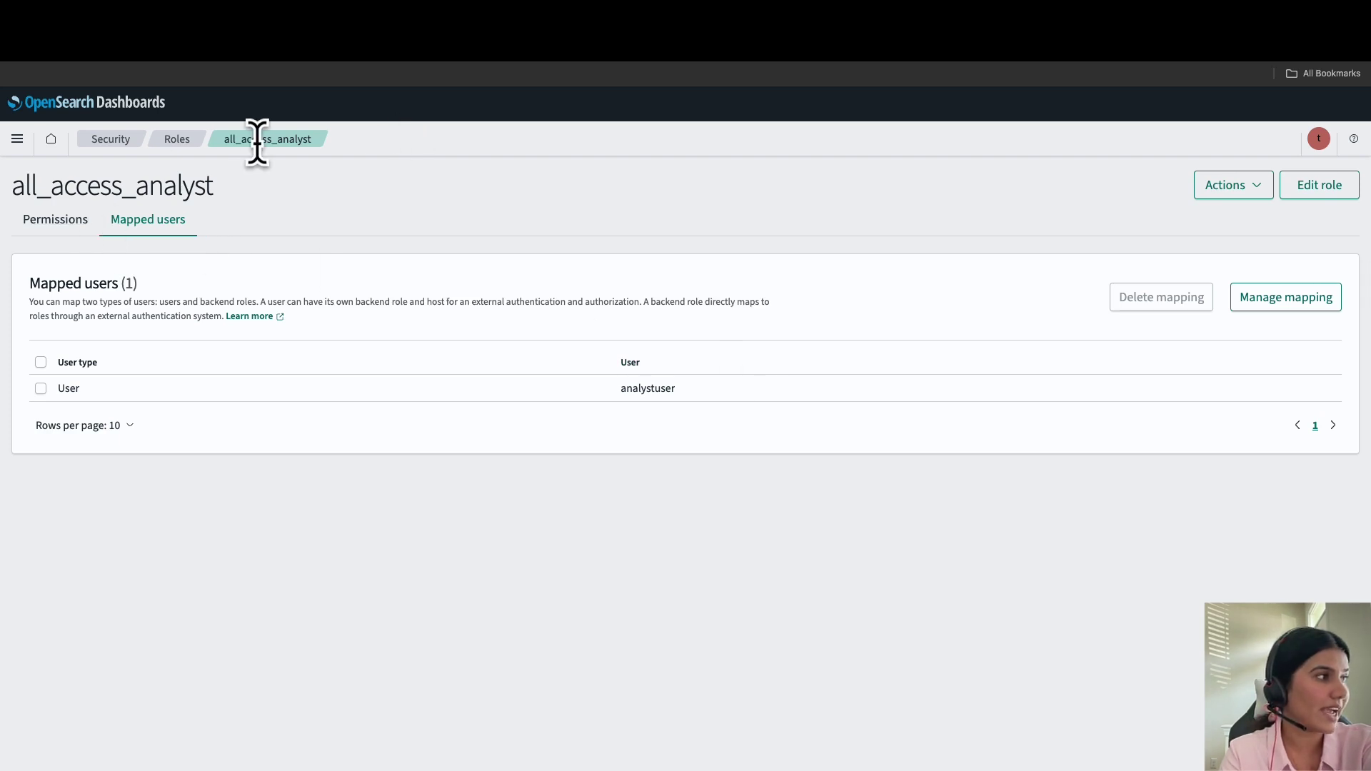
Return to the roles list and search for 'opensearch'.
click(183, 141)
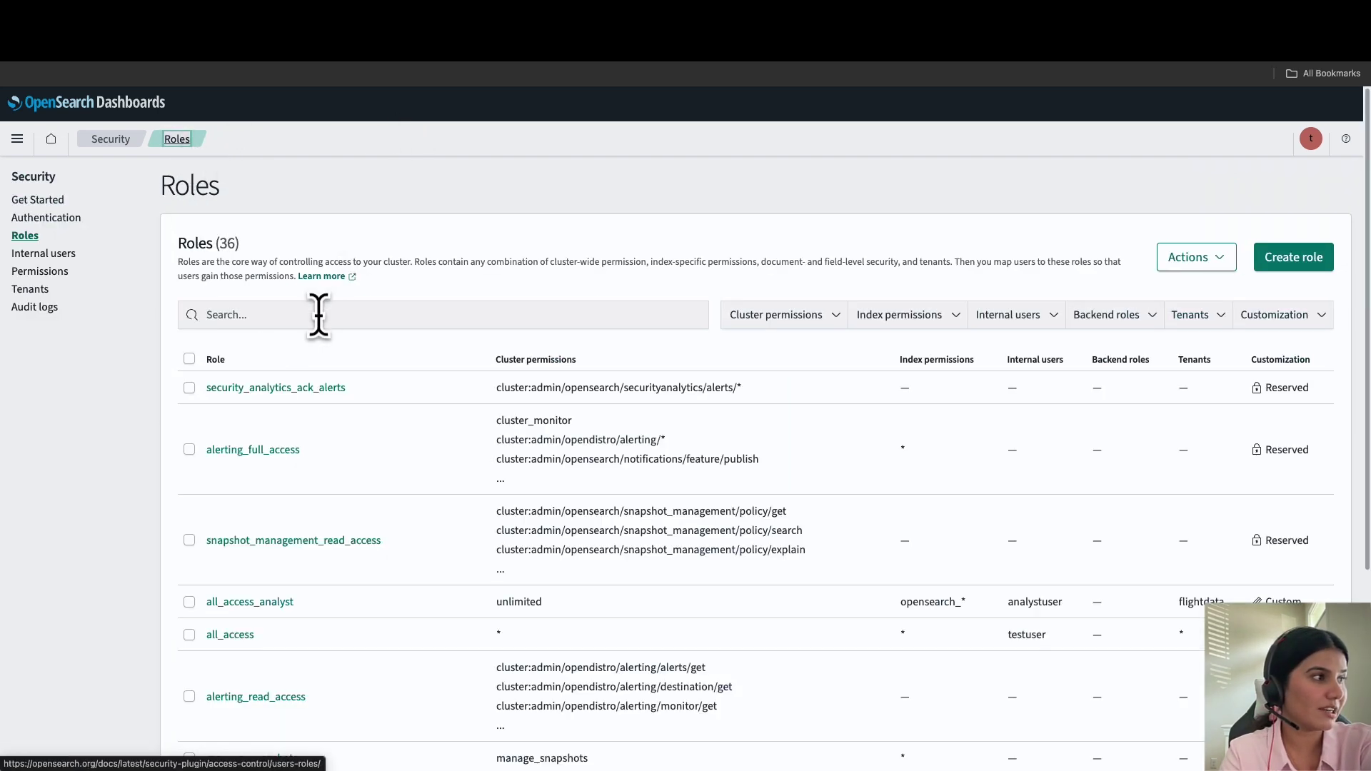
click(318, 314)
text(open)
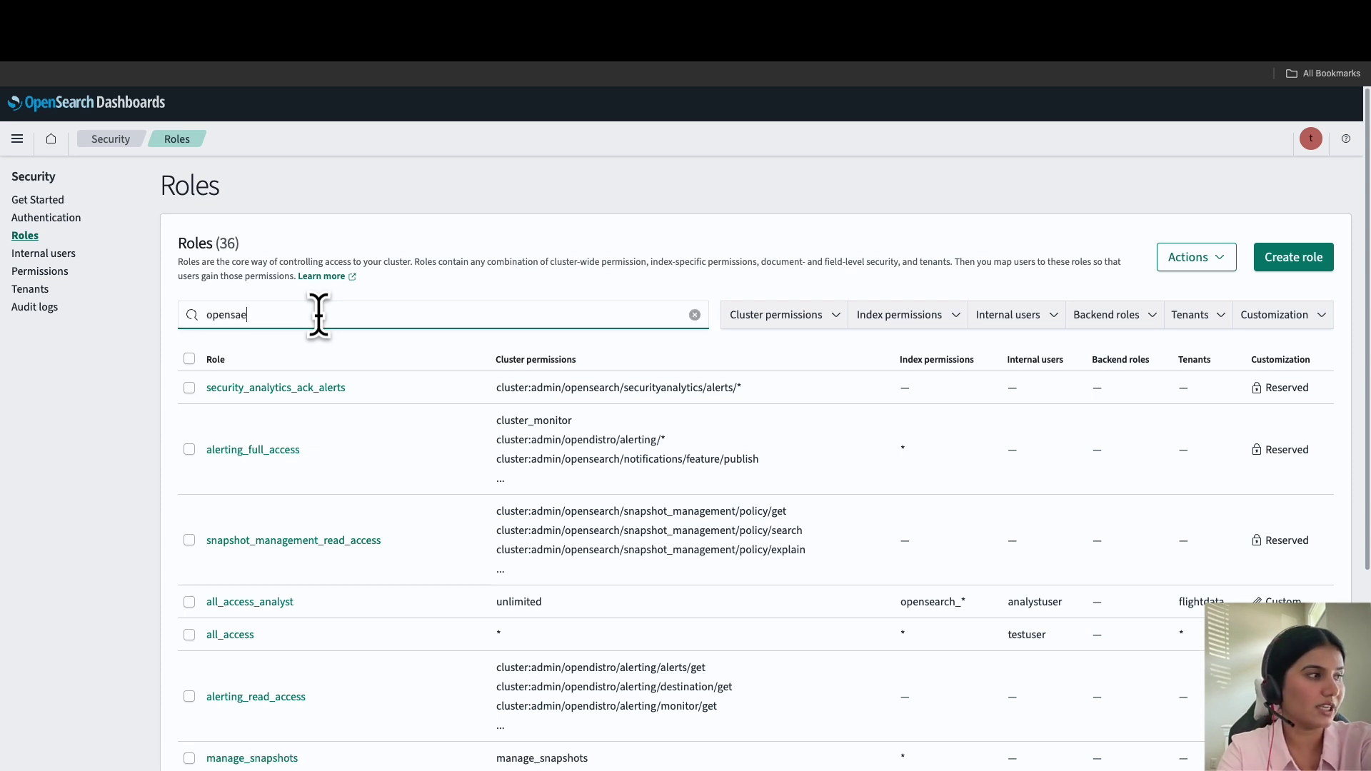
text(searc)
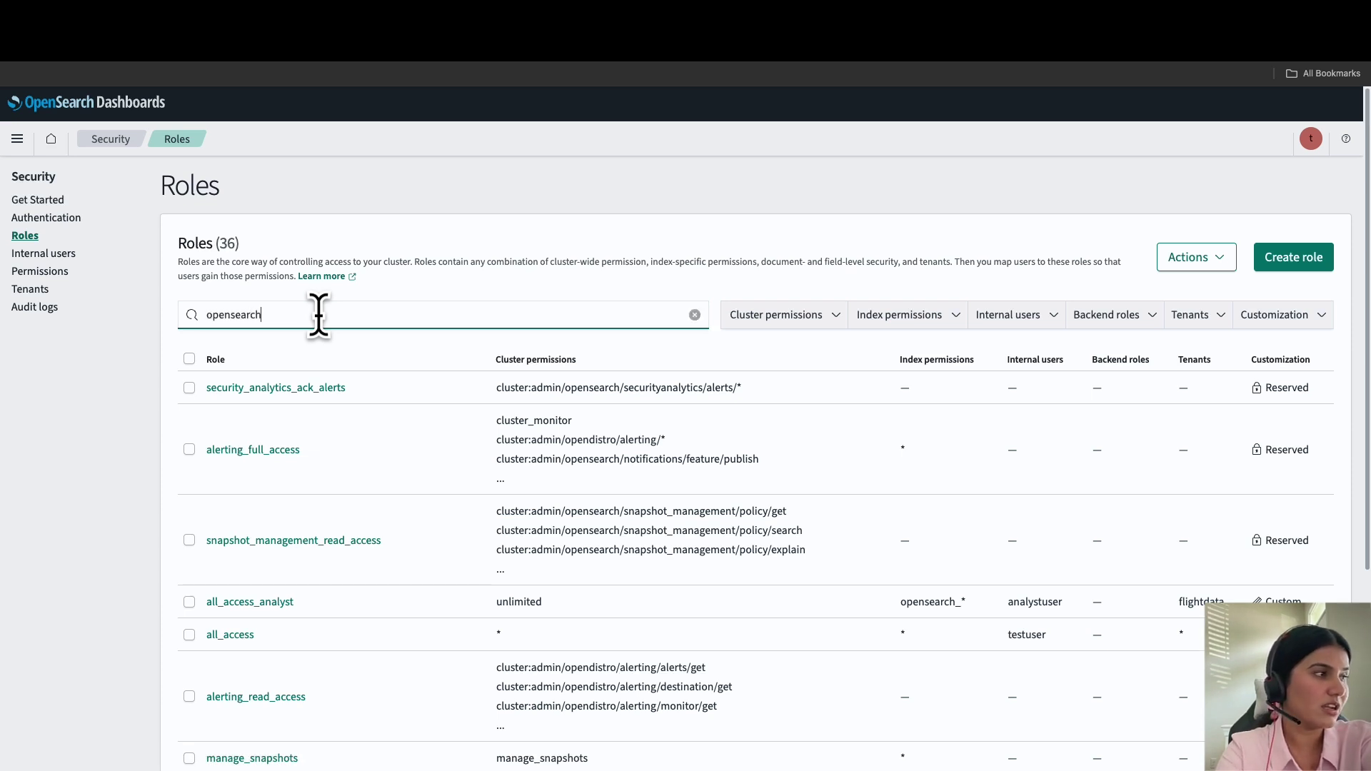
text(h)
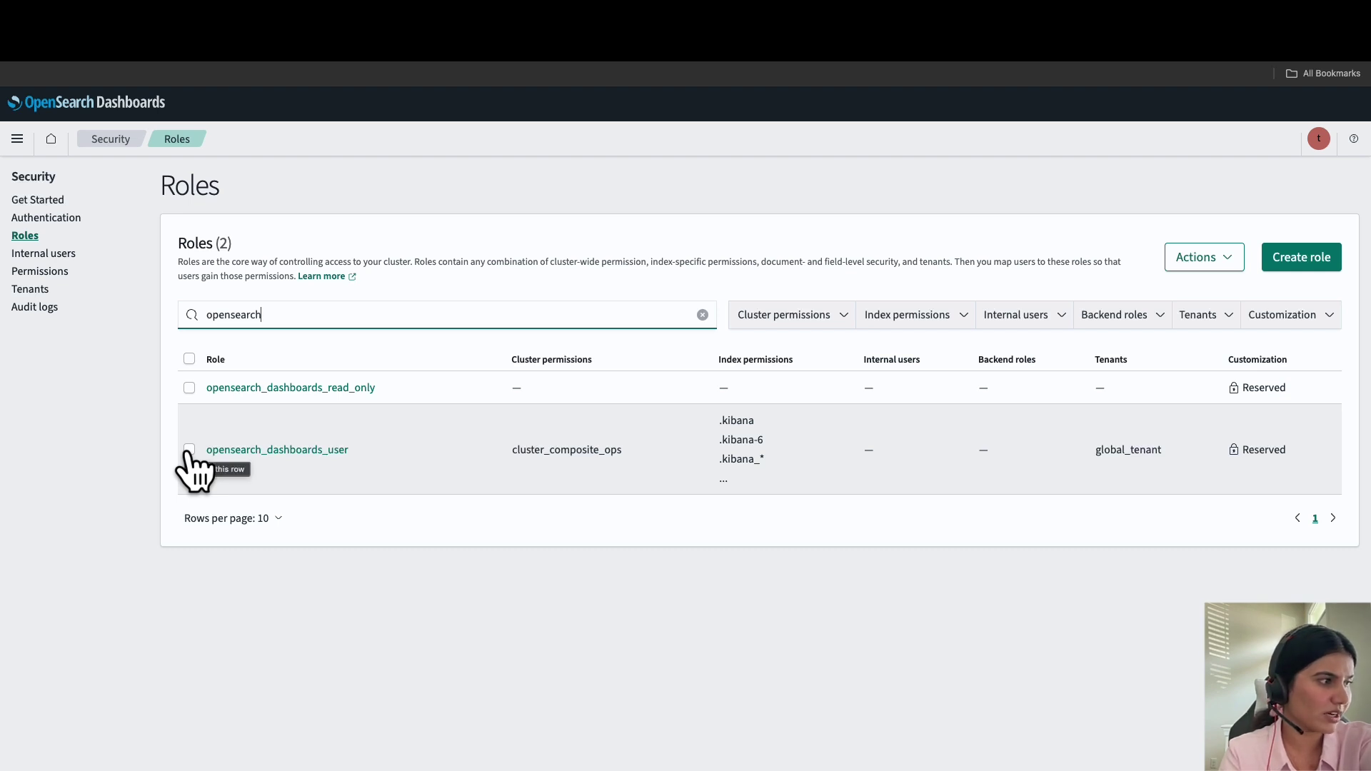
Tick opensearch_dashboards_user and open its Actions menu.
click(189, 449)
click(1182, 261)
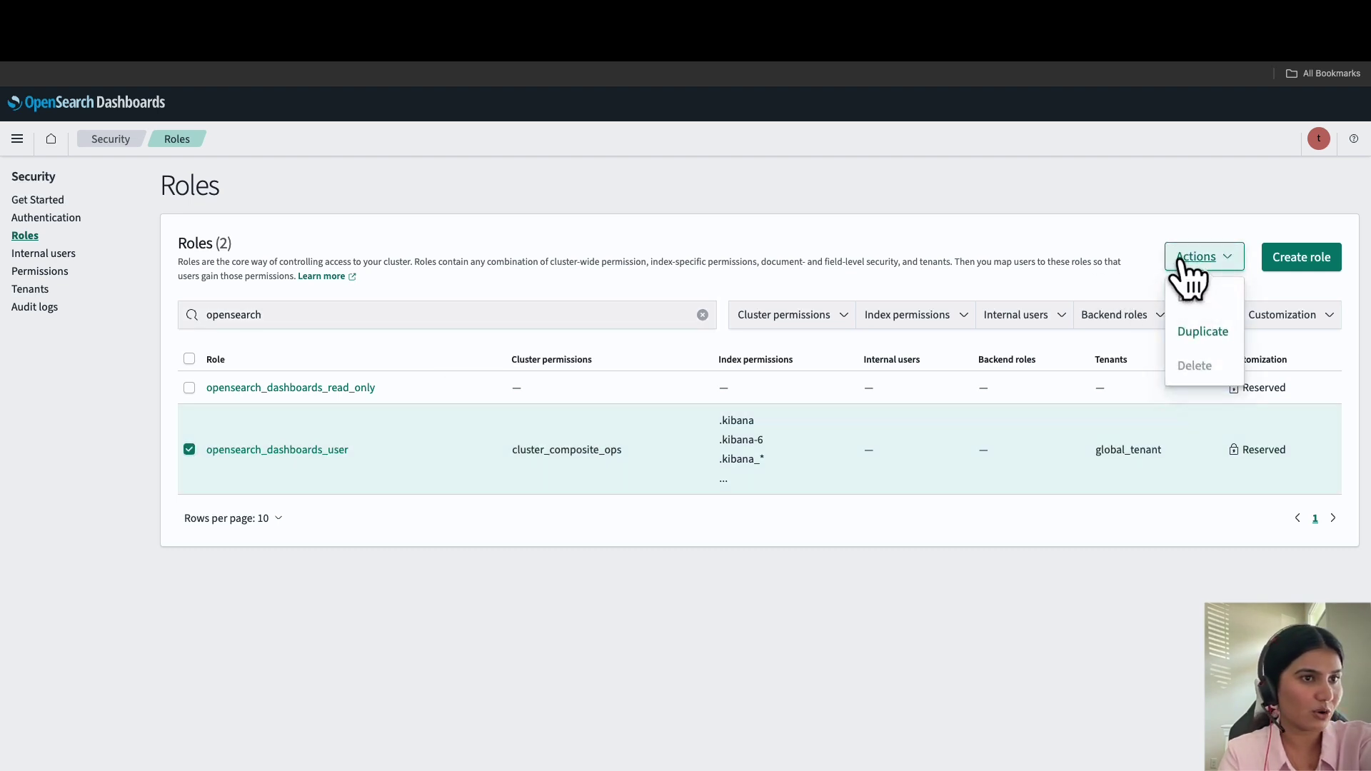
Duplicate opensearch_dashboards_user and rename the copy opensearch_dashboards_user_executive.
click(1203, 333)
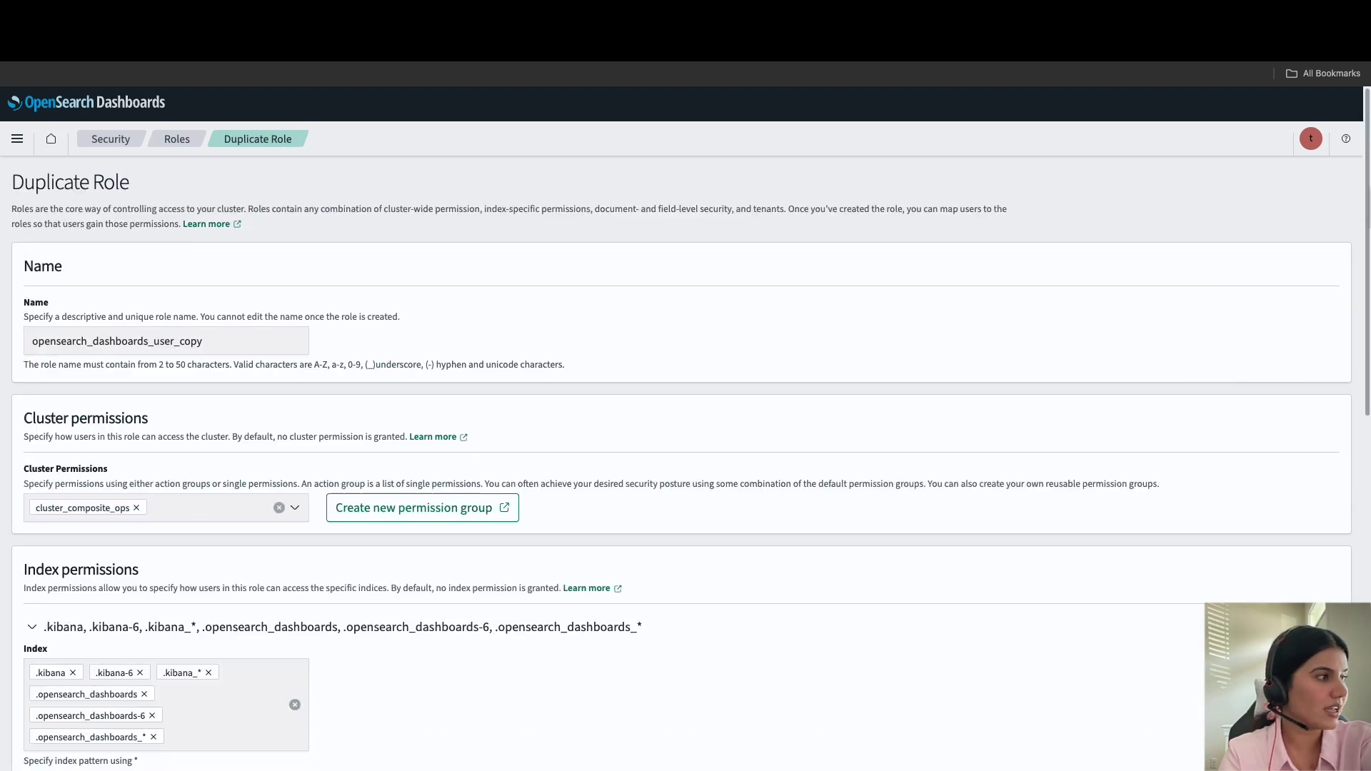
click(208, 340)
key(BackSpace)
key(BackSpace)
key(BackSpace)
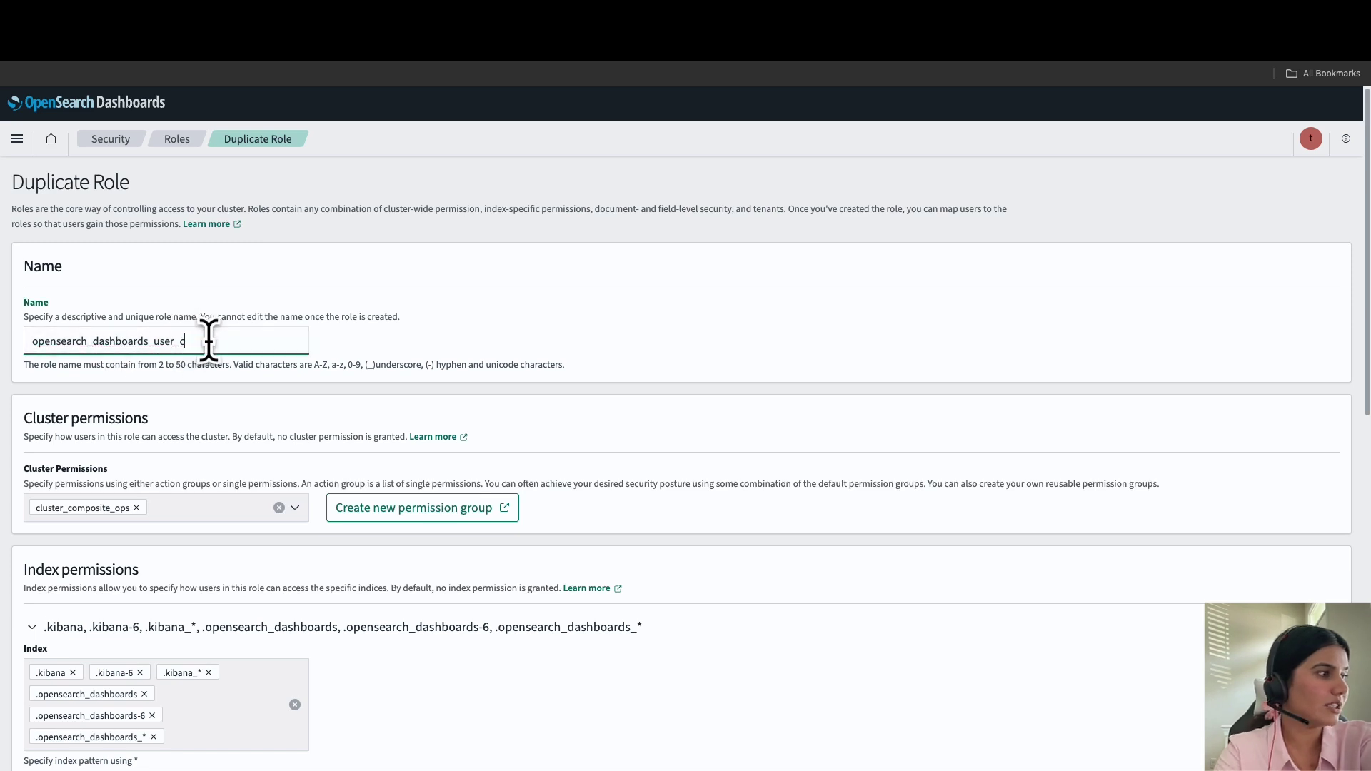
text(execute)
Add the opensearch_* index pattern to the new role.
scroll(184, 500, down, 4)
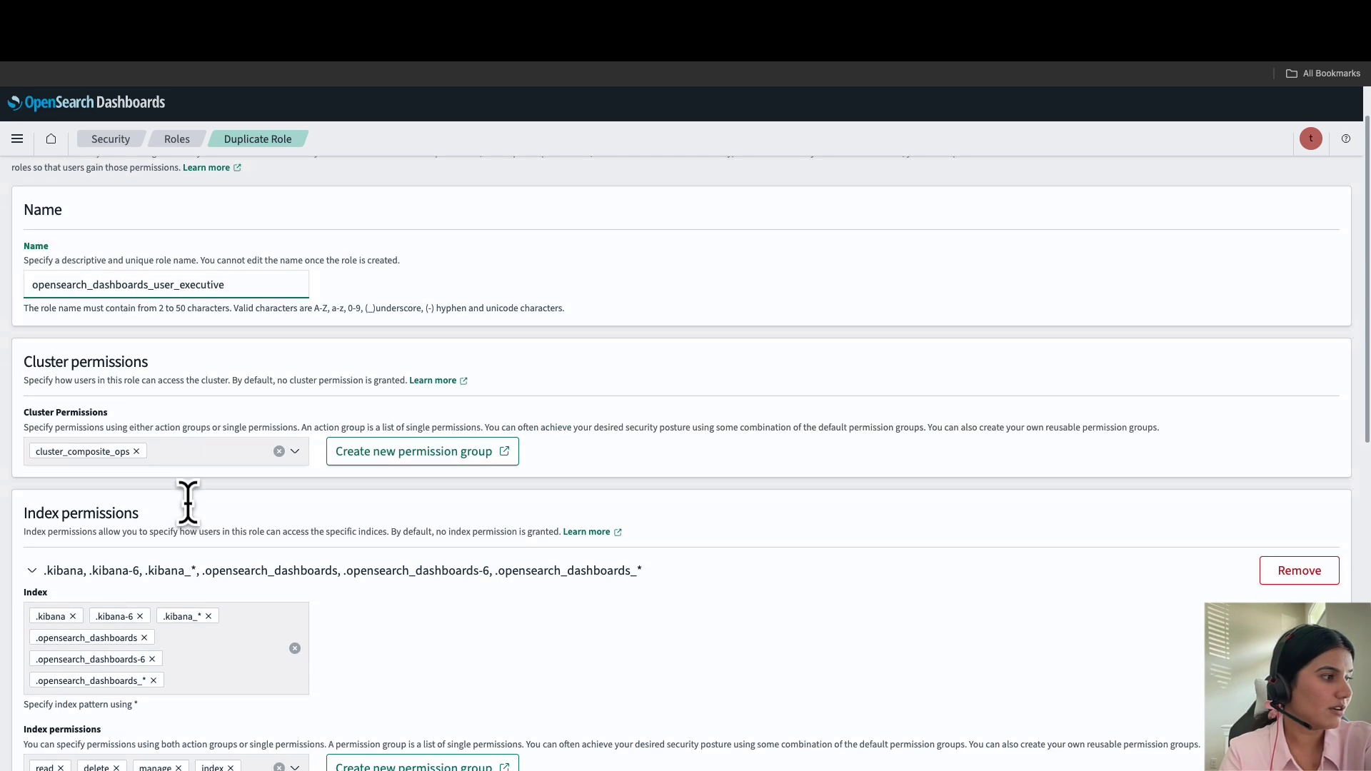
click(236, 472)
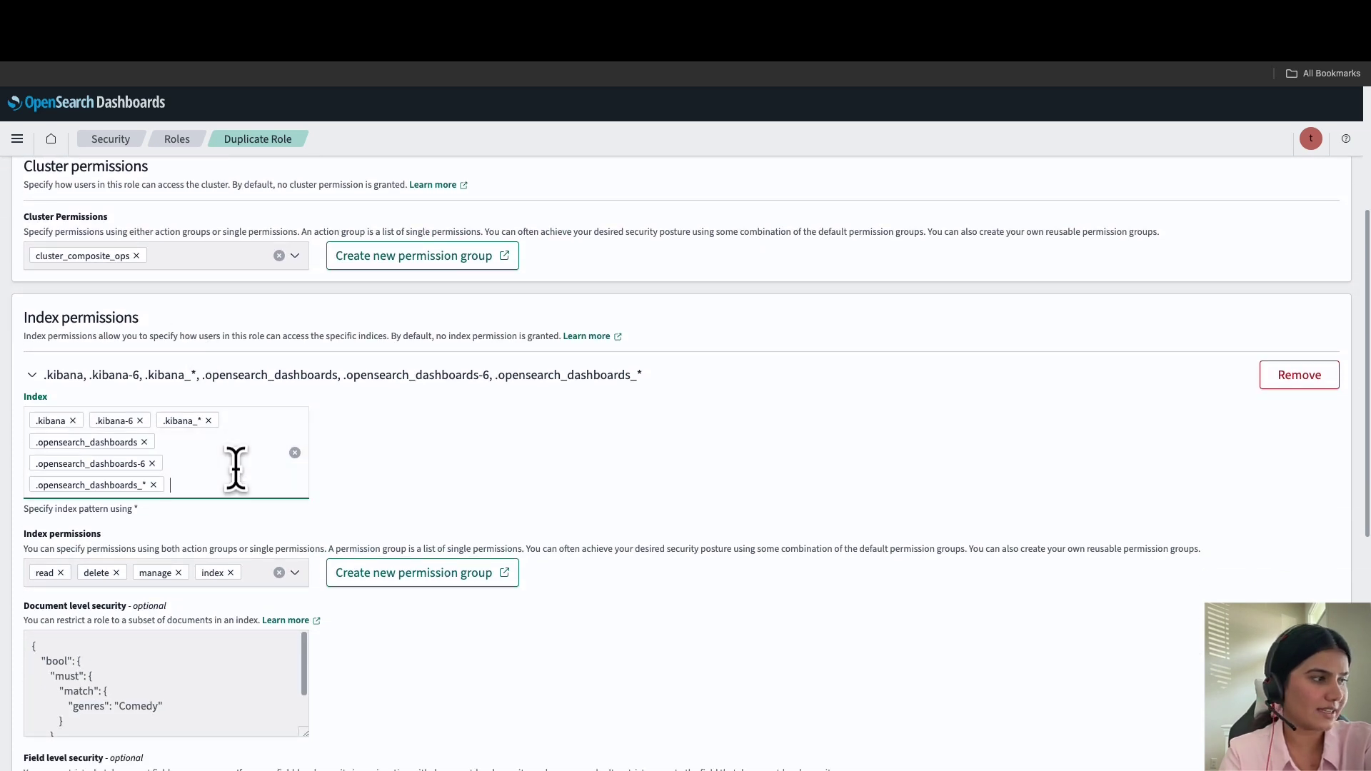
text(opene)
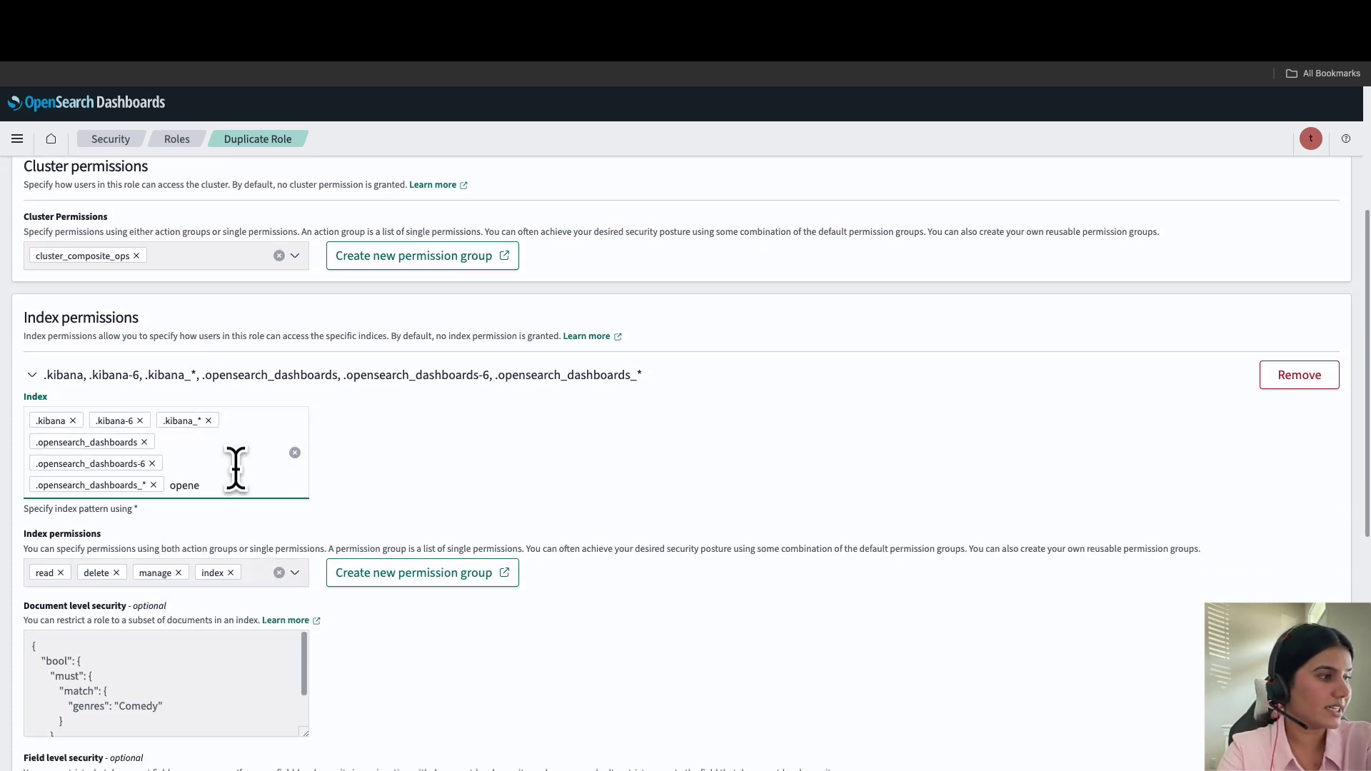
key(BackSpace)
text(se)
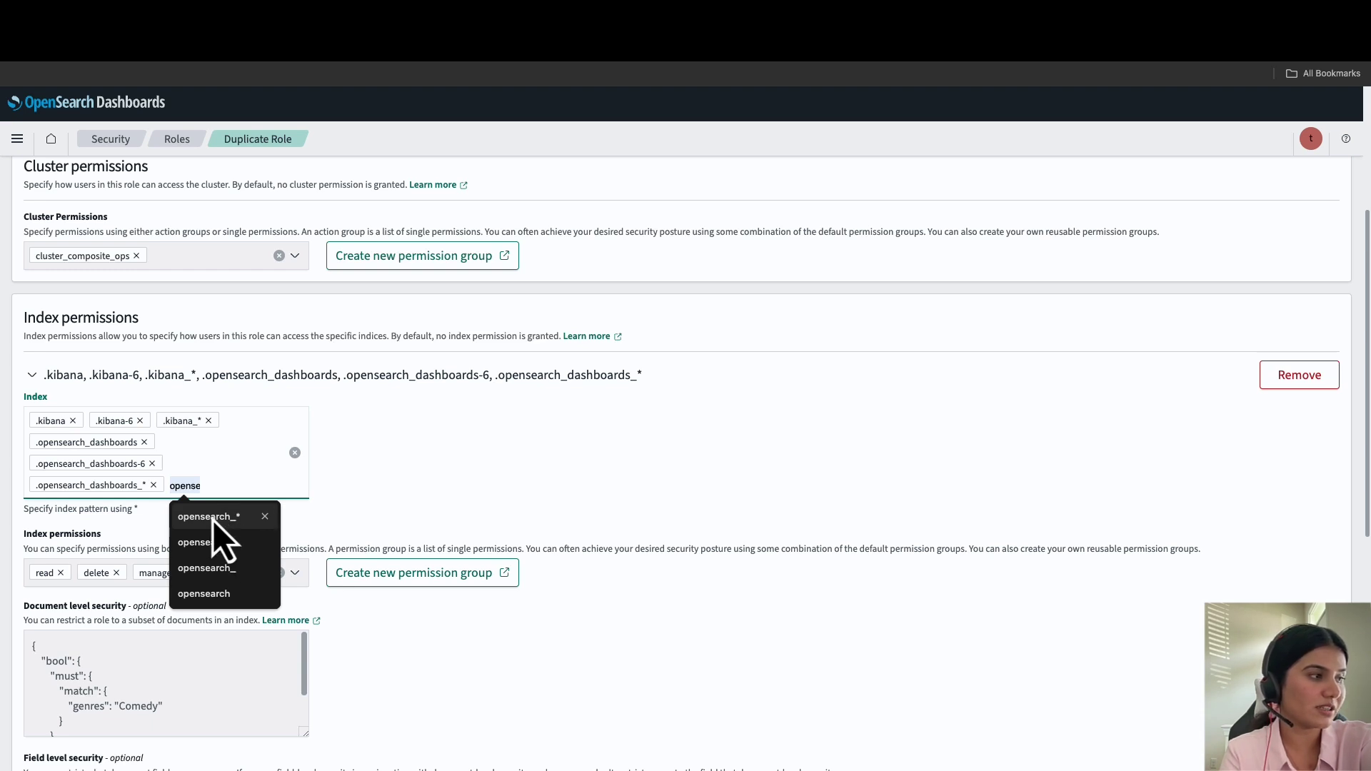
click(215, 520)
Replace global_tenant with flightdata at Read only access and create the role.
scroll(443, 545, down, 3)
scroll(443, 545, down, 4)
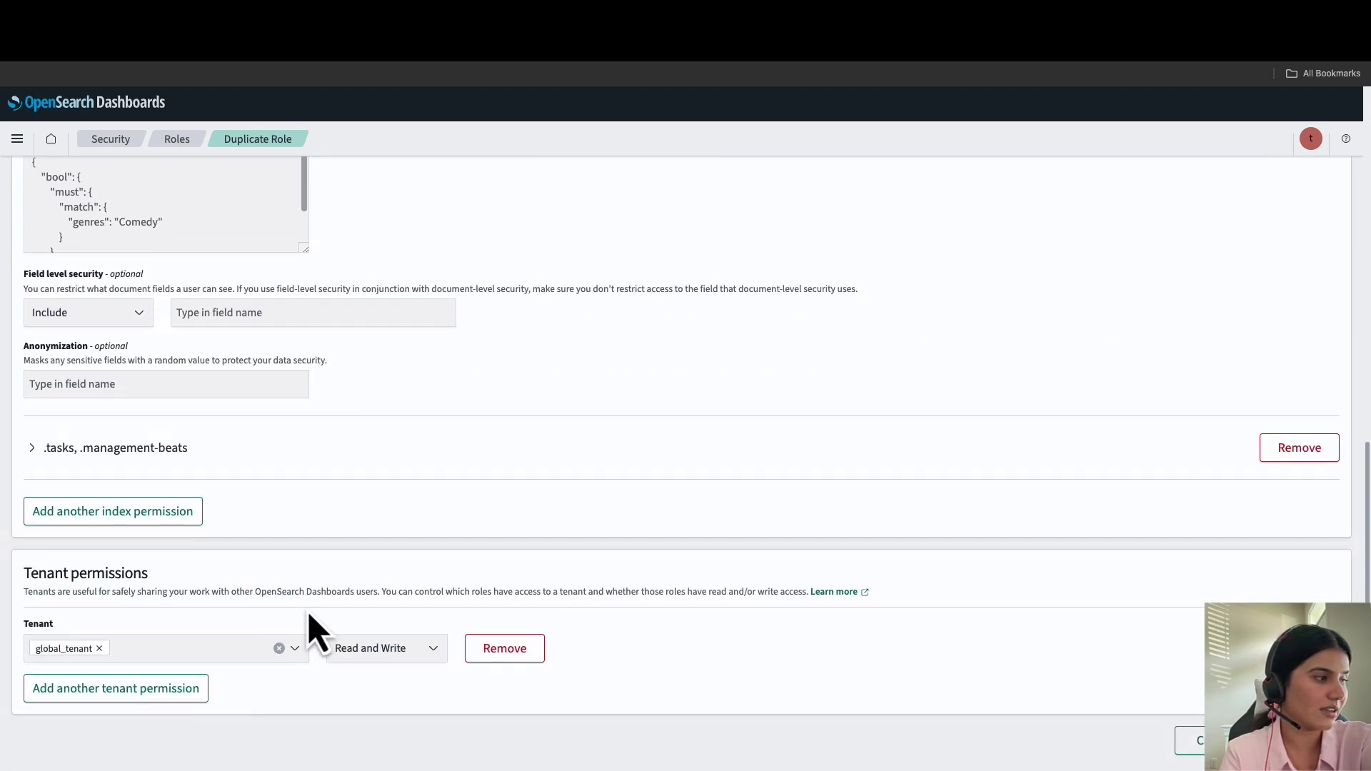
click(242, 645)
key(BackSpace)
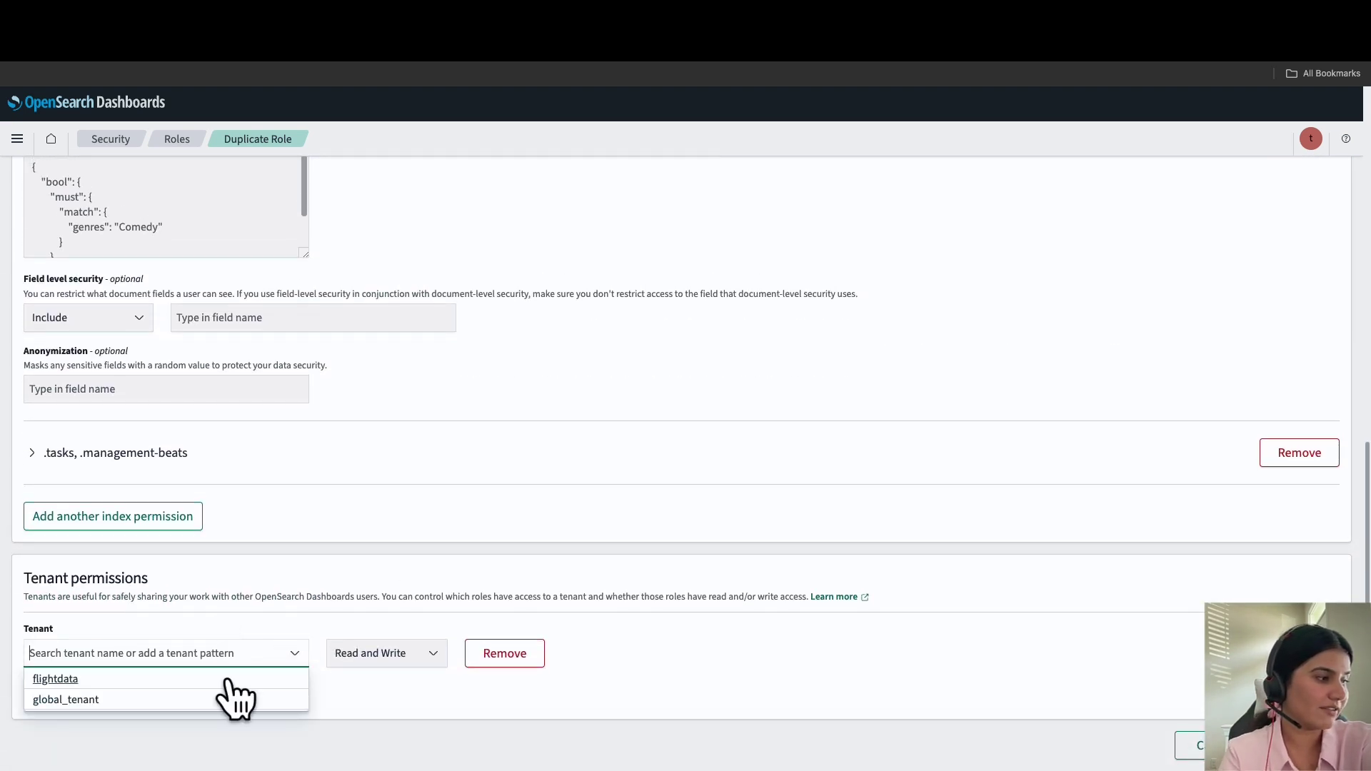
click(224, 679)
click(385, 655)
click(379, 687)
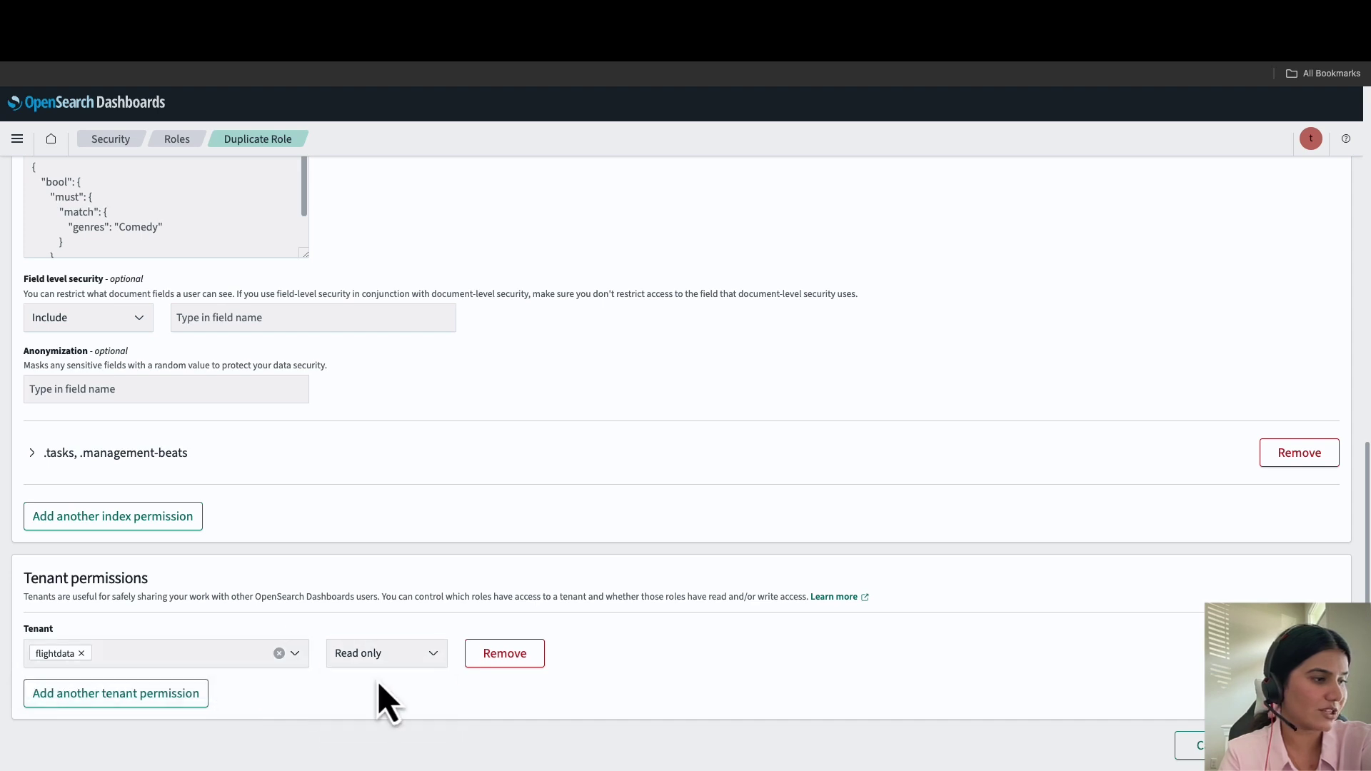
click(1206, 745)
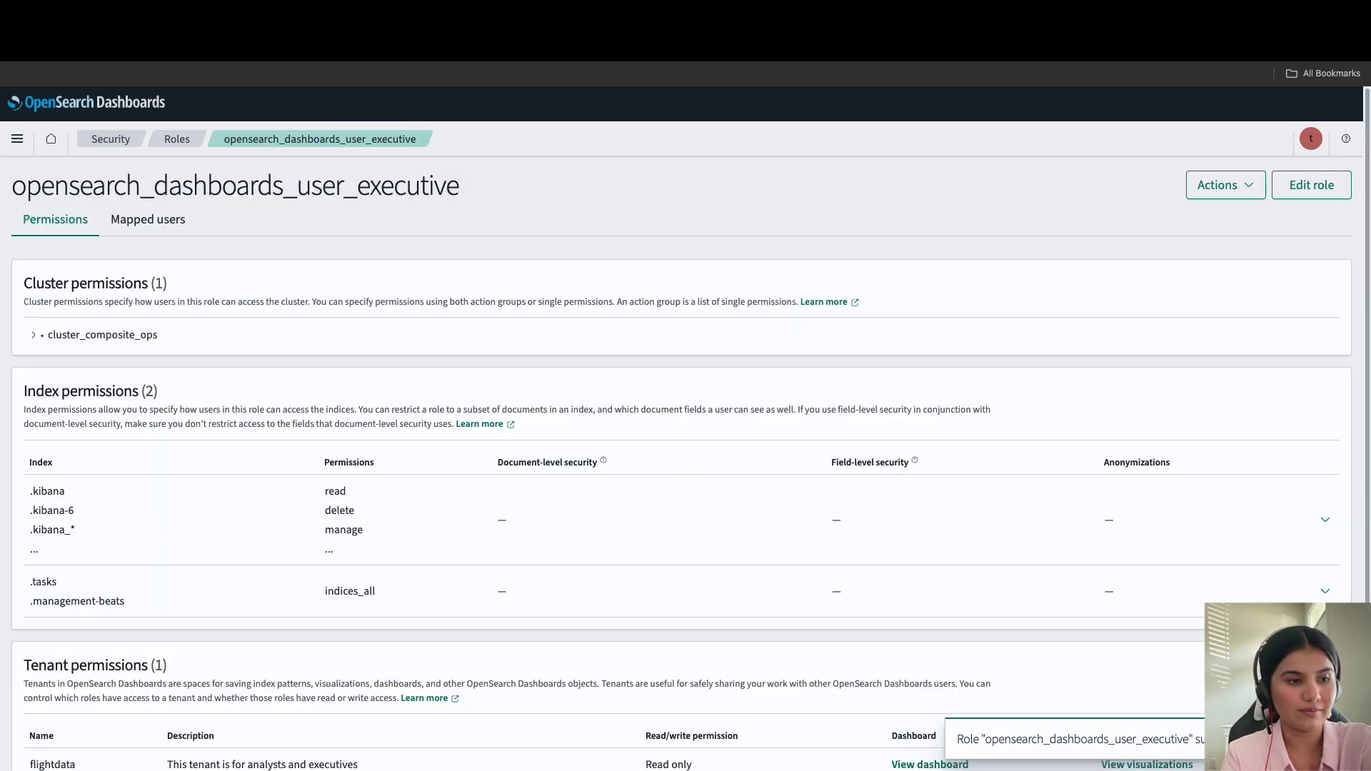
Map executiveuser to opensearch_dashboards_user_executive from its Mapped users tab.
click(130, 222)
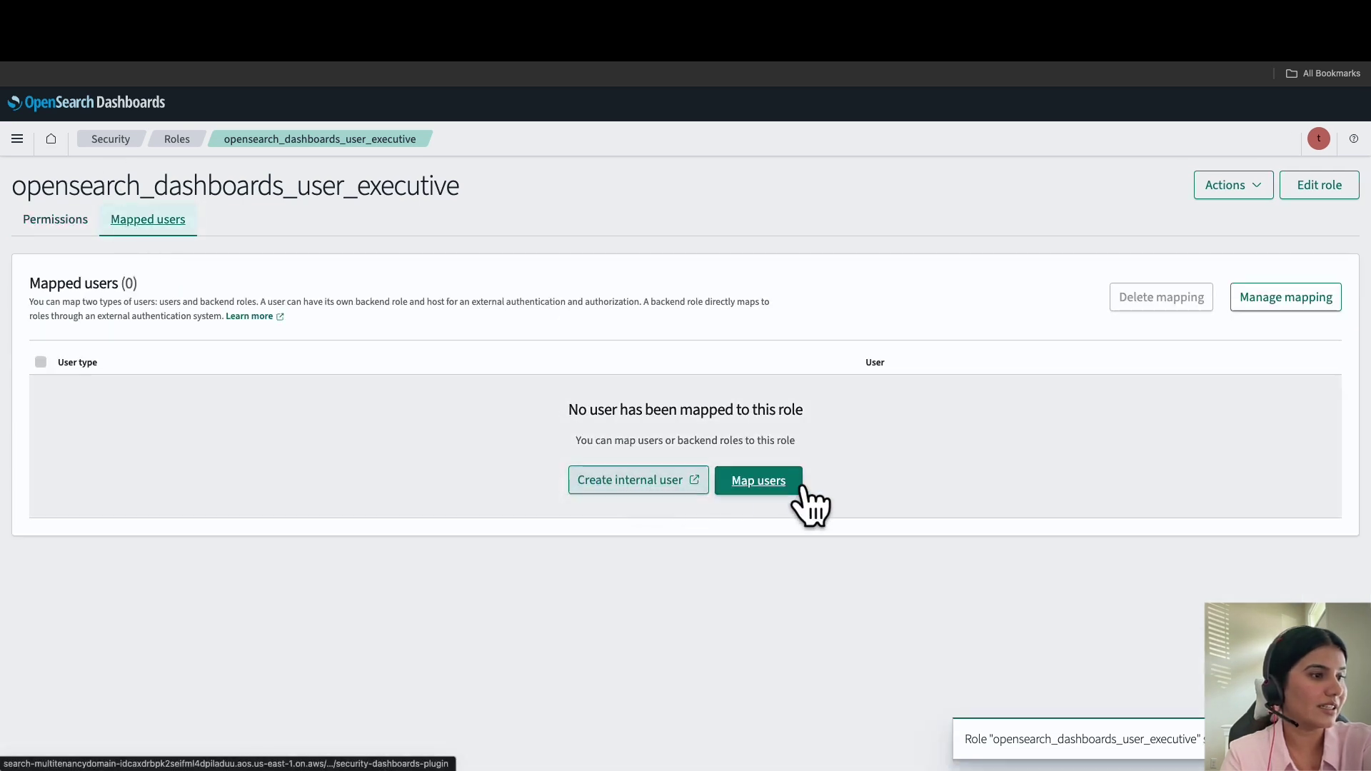
click(775, 488)
click(223, 357)
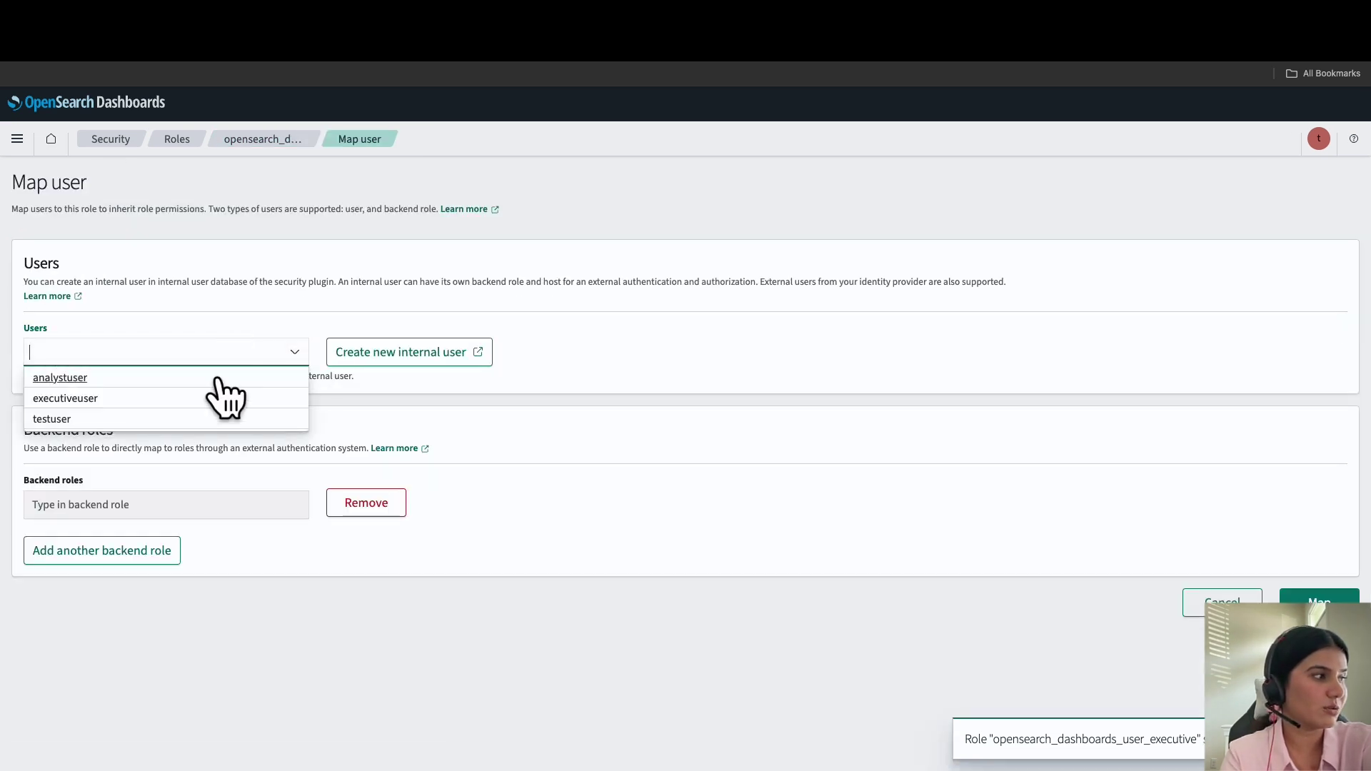
click(208, 397)
click(1318, 601)
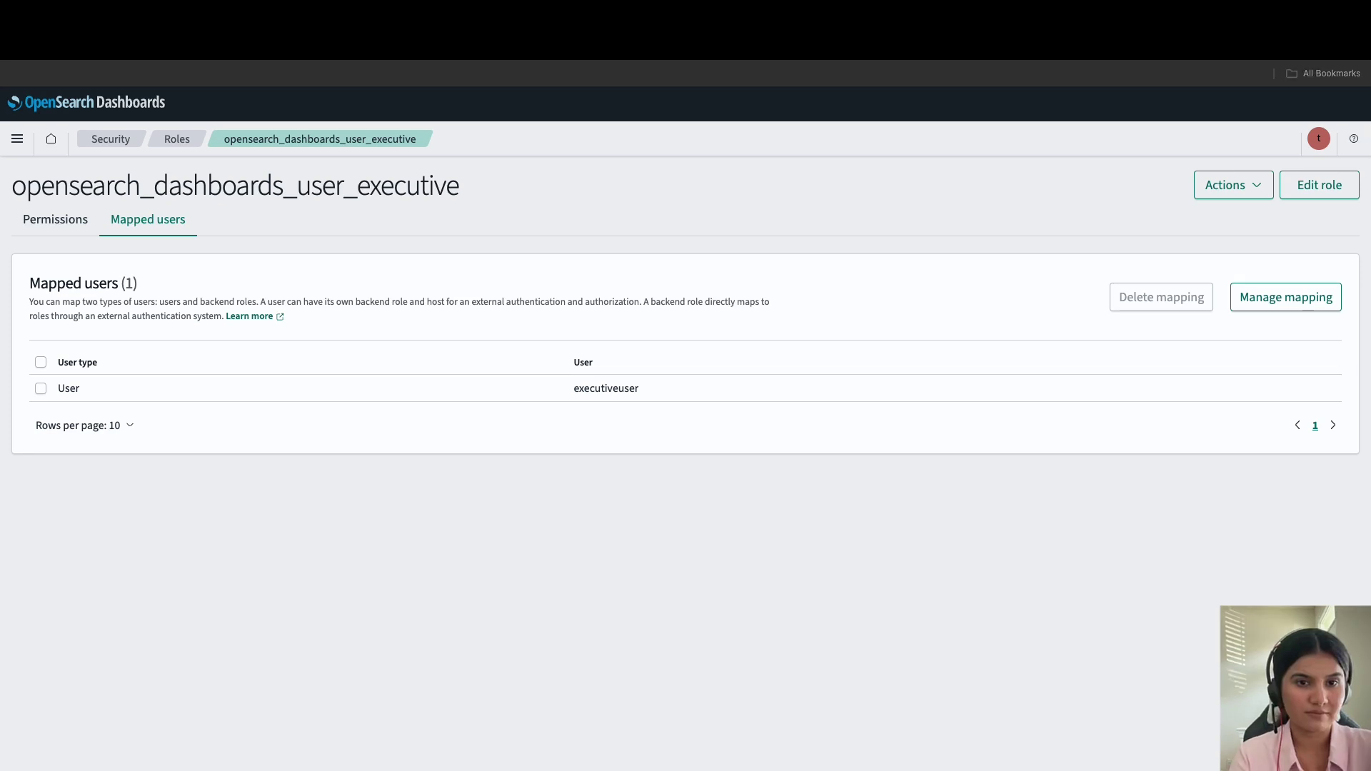
Go Home and switch to the custom flightdata tenant via the account menu.
click(50, 140)
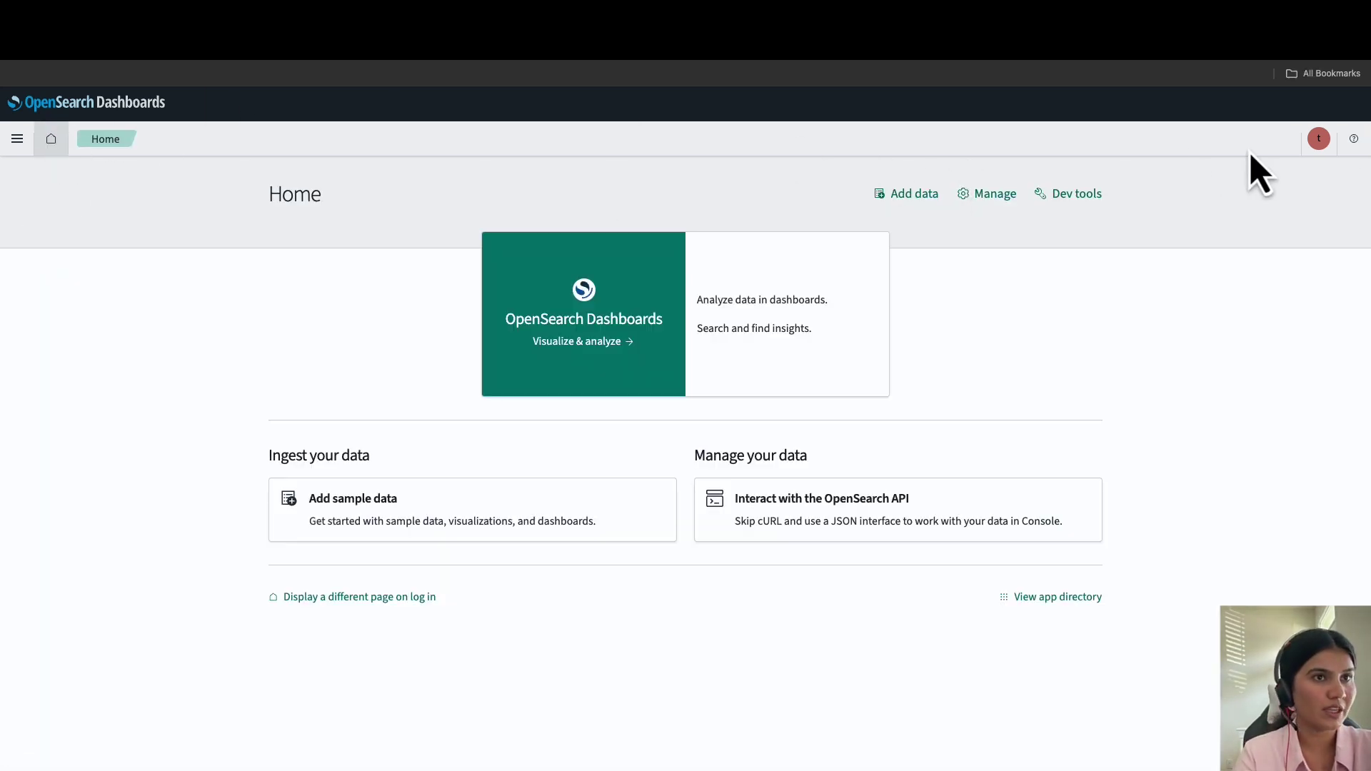
click(1319, 139)
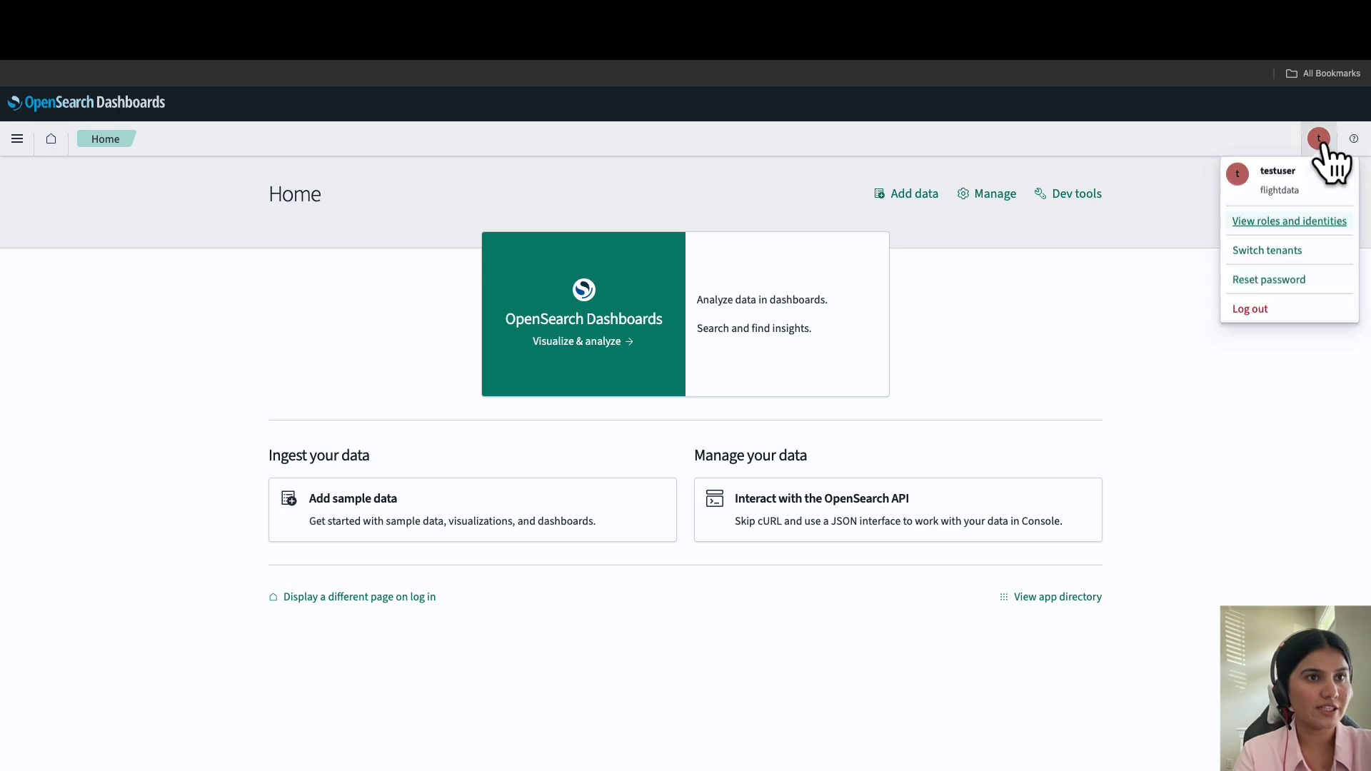
click(1279, 252)
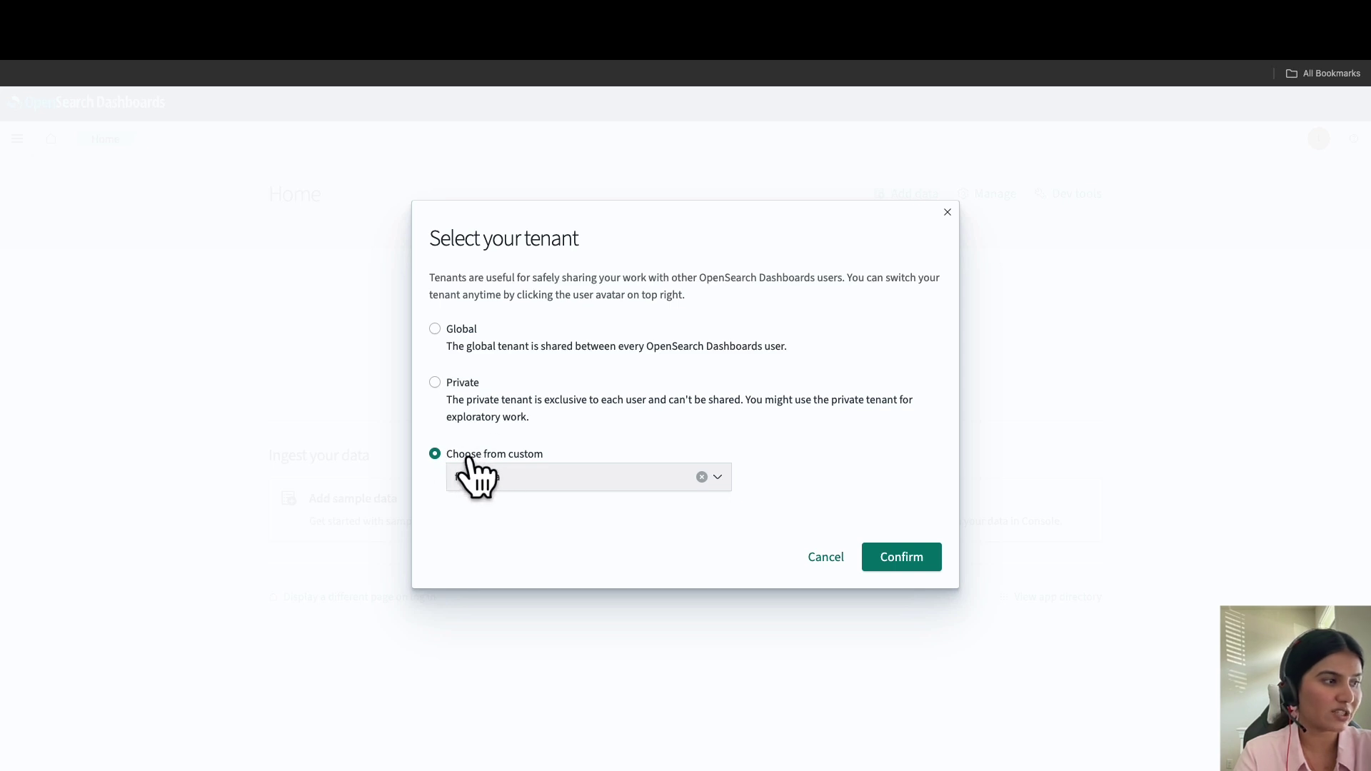
click(525, 485)
key(shift+Tab)
key(Up)
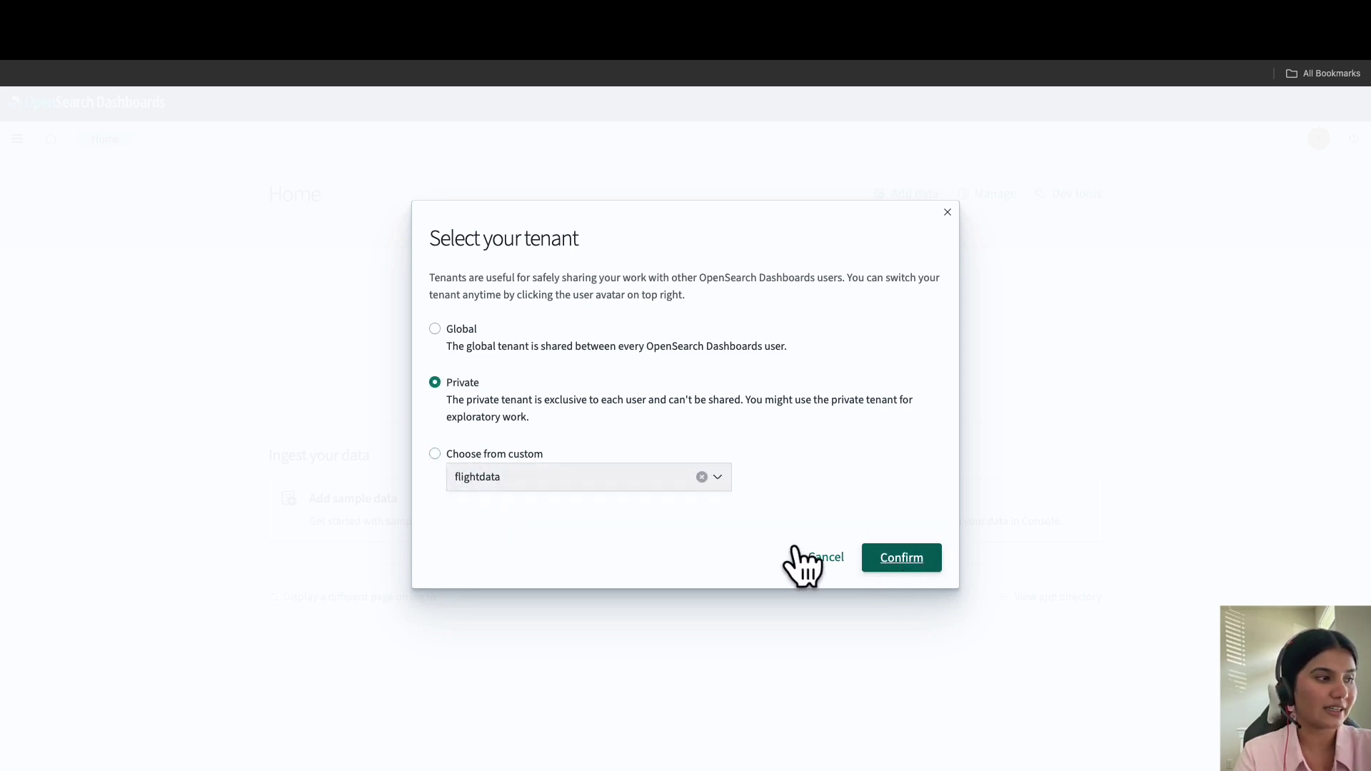
click(472, 455)
click(902, 556)
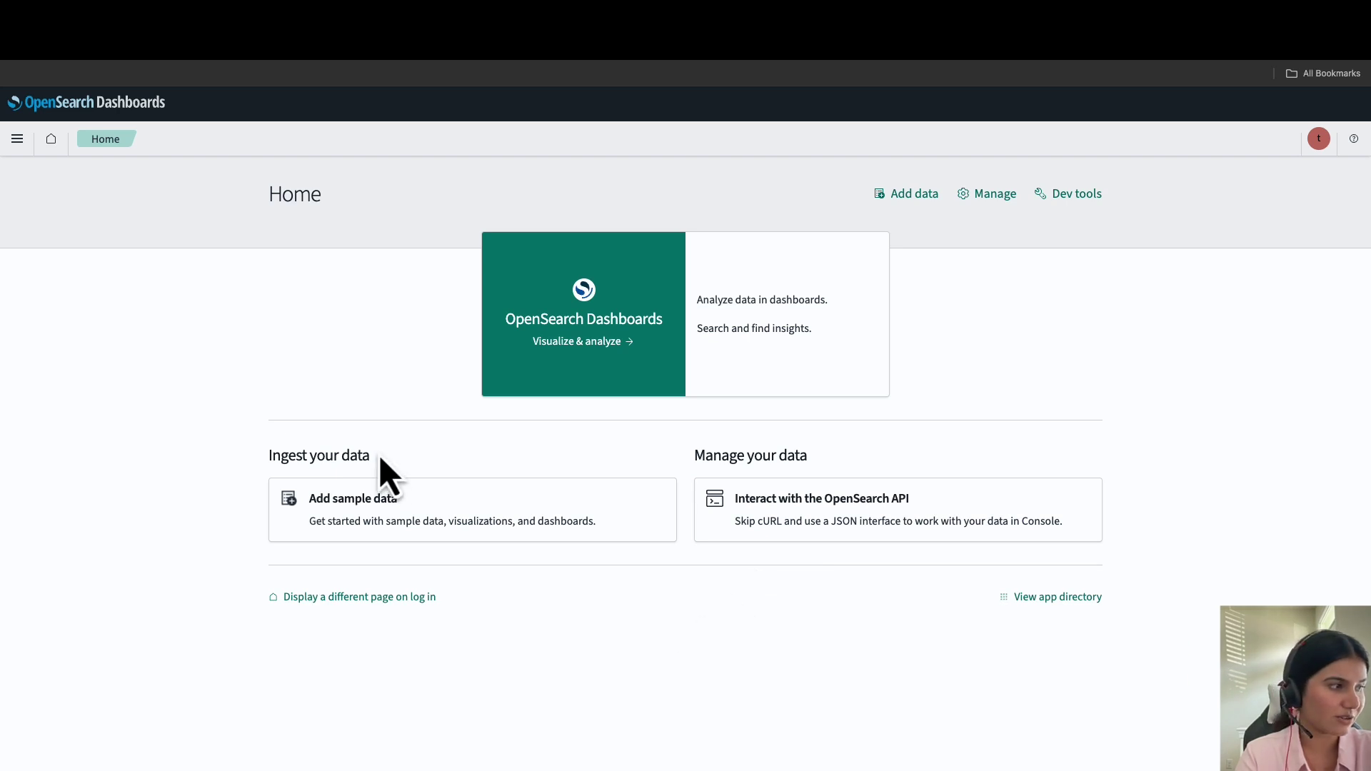
Add the Sample flight data set, then open the [Flights] Global Flight Dashboard from View data.
click(369, 517)
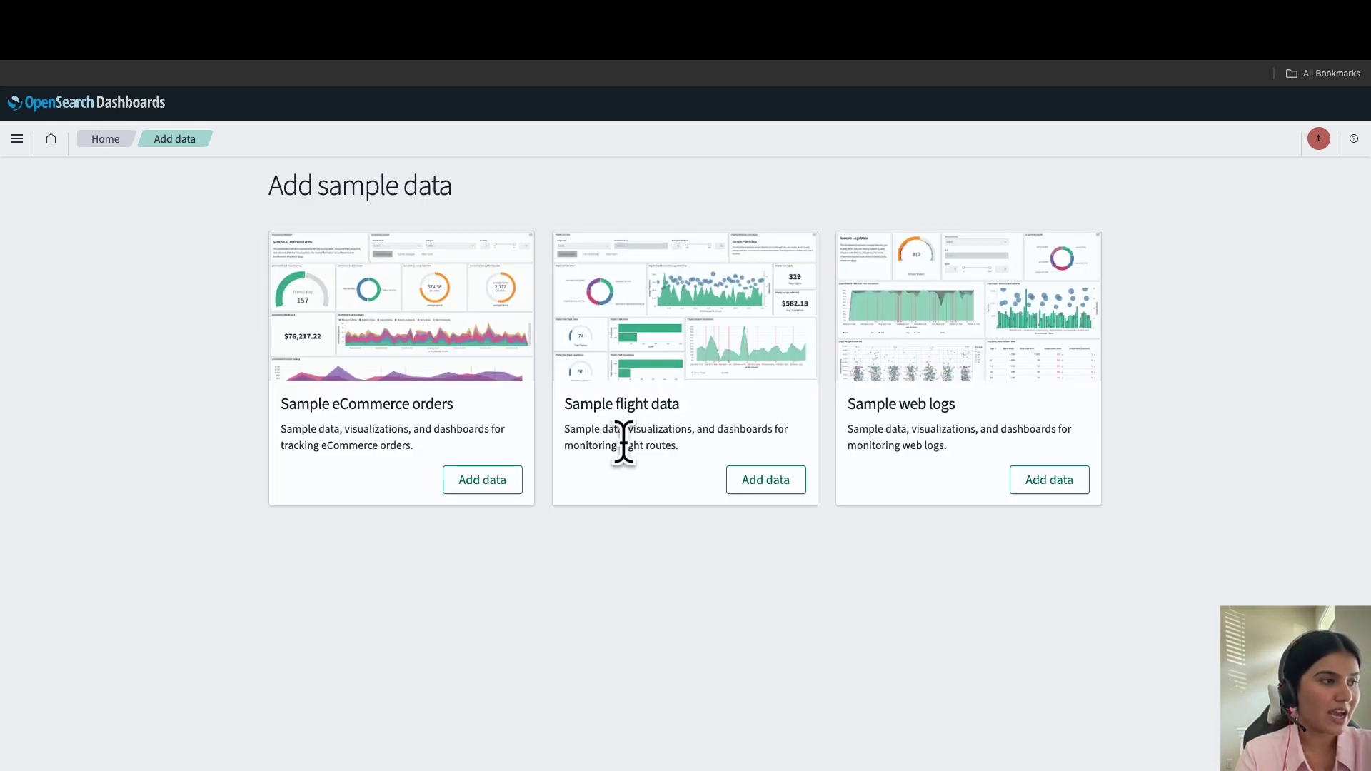
drag(560, 400, 724, 450)
click(765, 482)
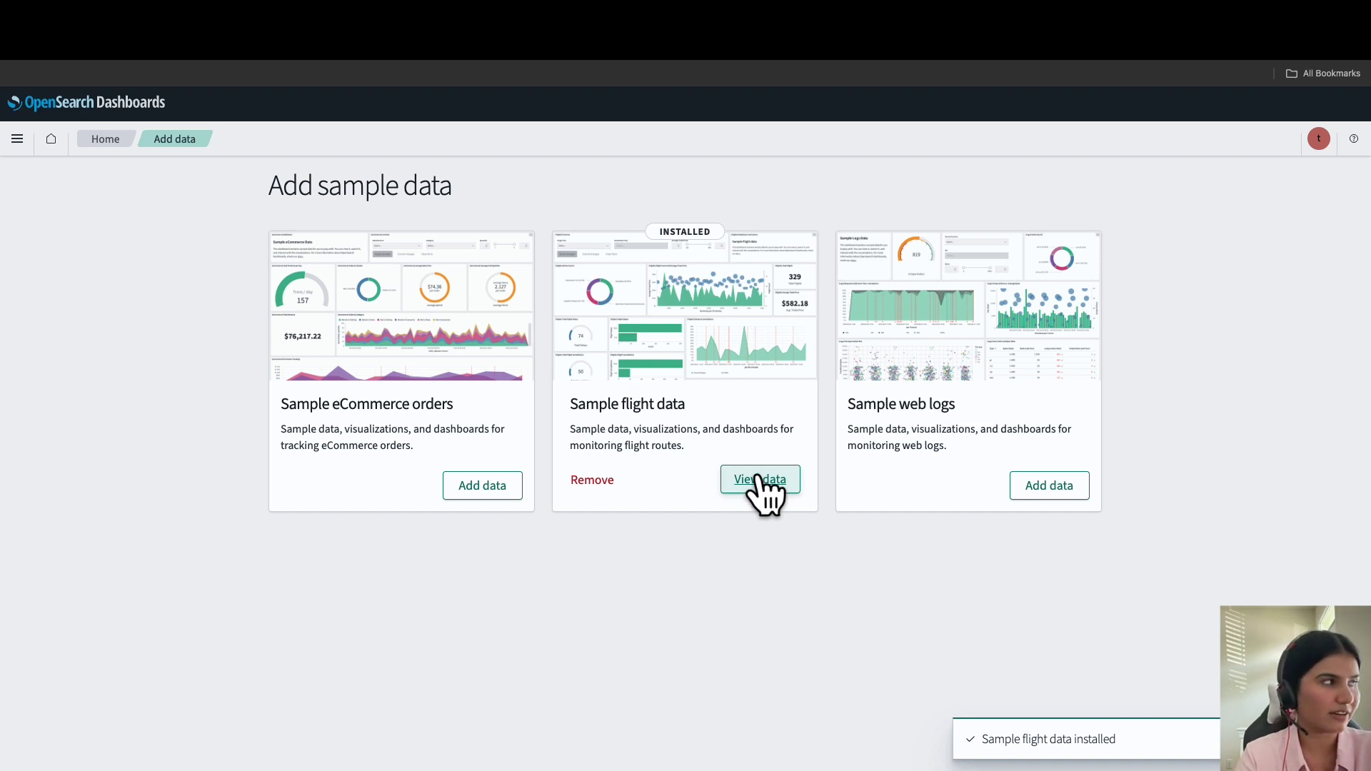
click(15, 139)
click(79, 209)
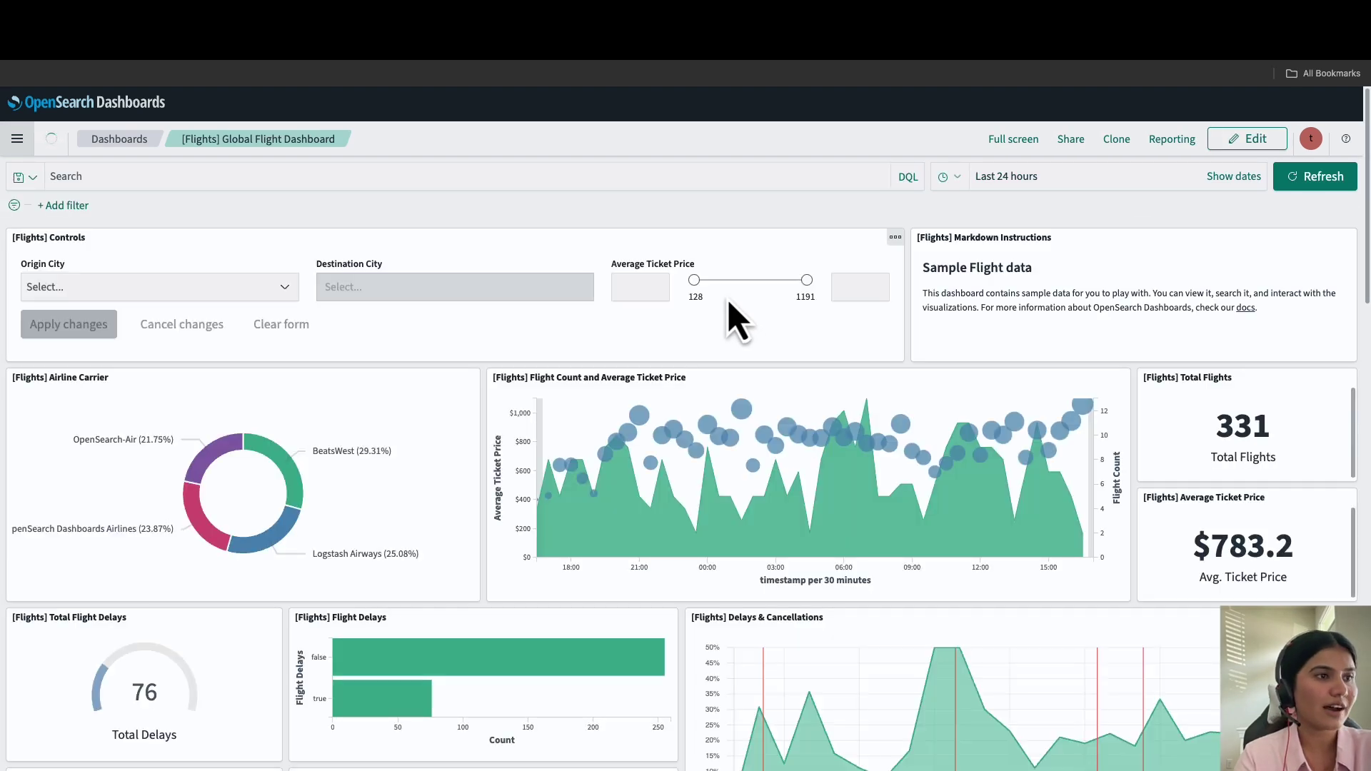
Scroll through the flight dashboard: 331 flights, $783.2 average price, 76 delays, 42 cancellations.
scroll(728, 305, down, 1)
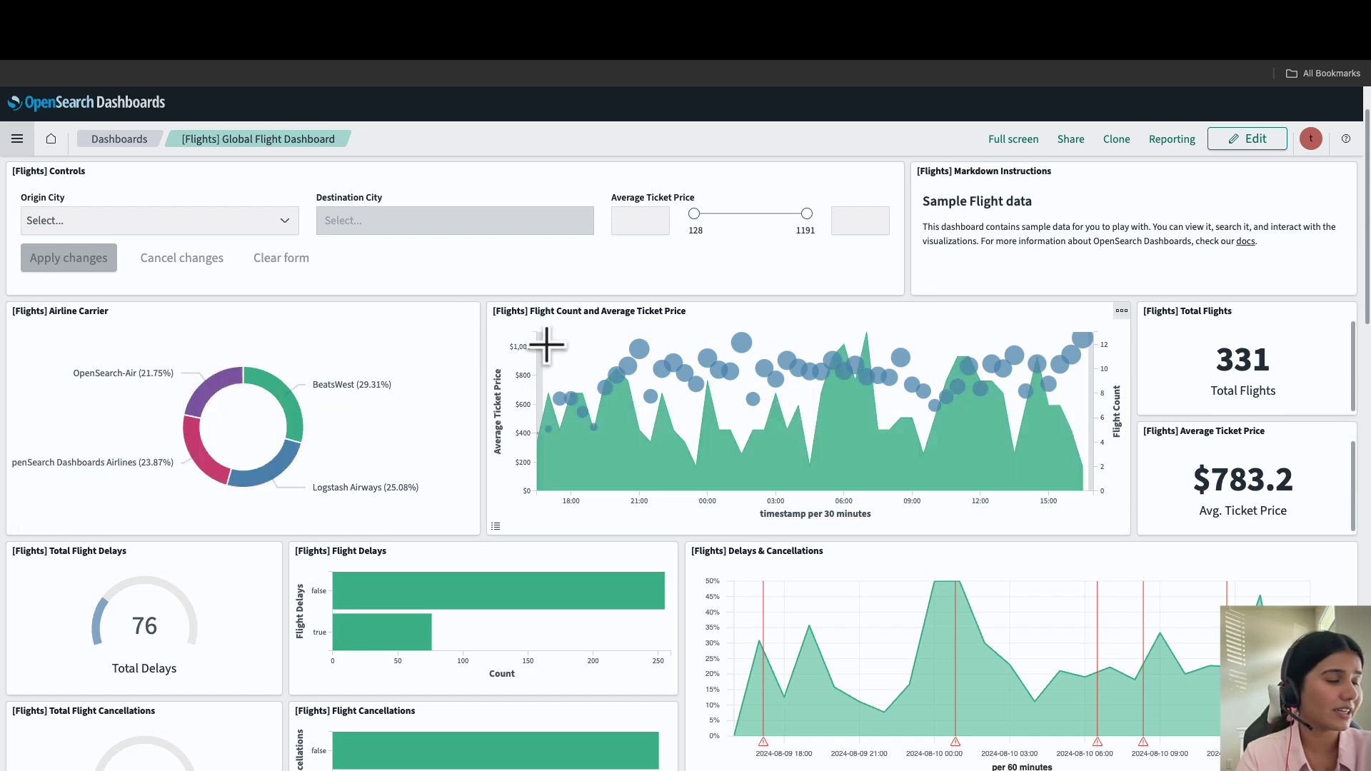
scroll(460, 514, down, 1)
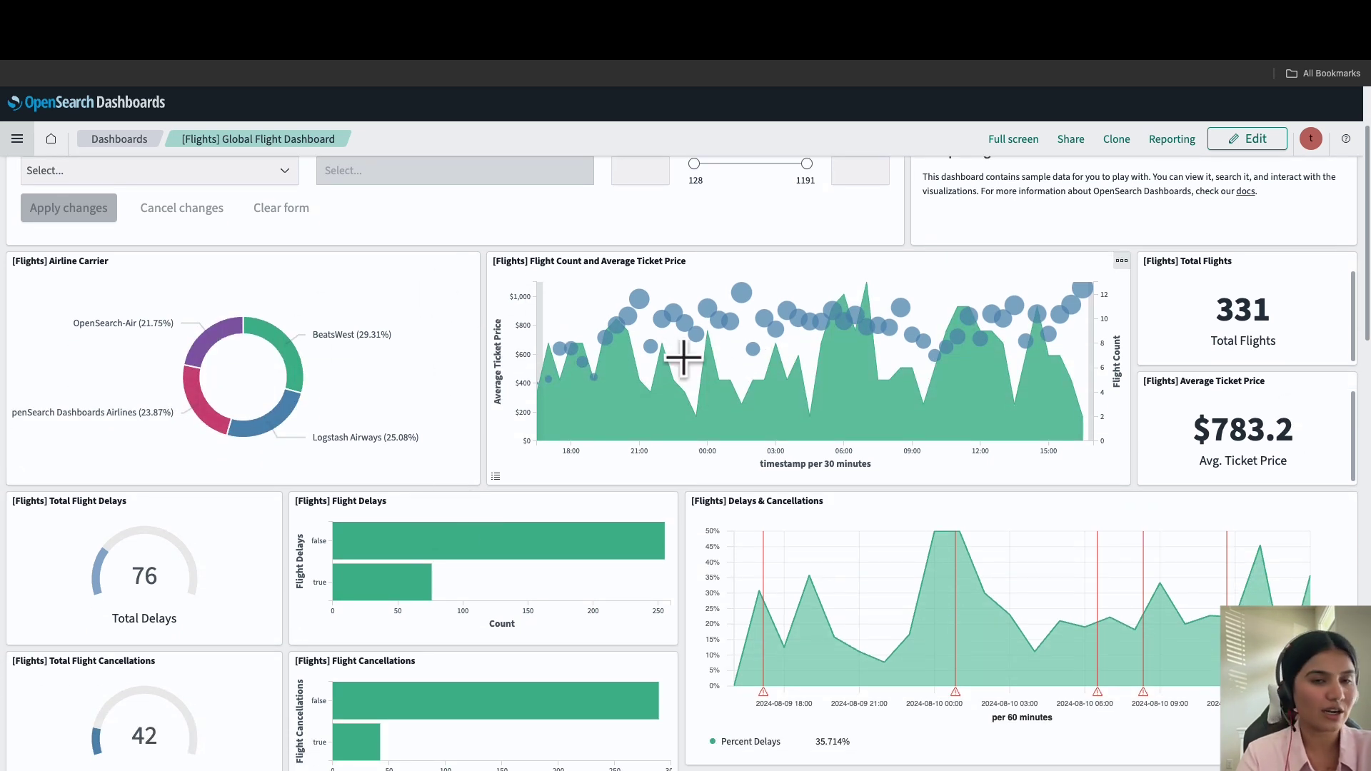
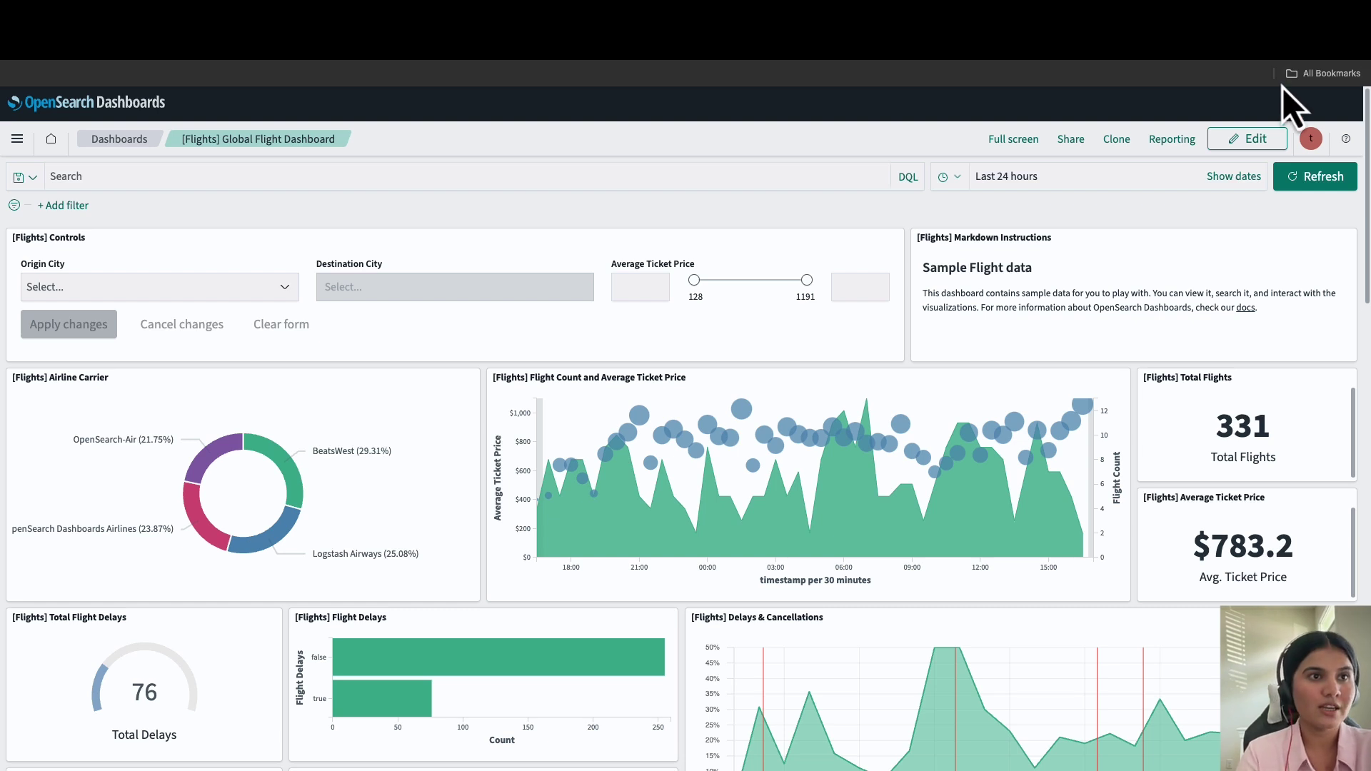
Log out and sign back in as the analyst user account, then confirm the signed-in user.
click(1311, 139)
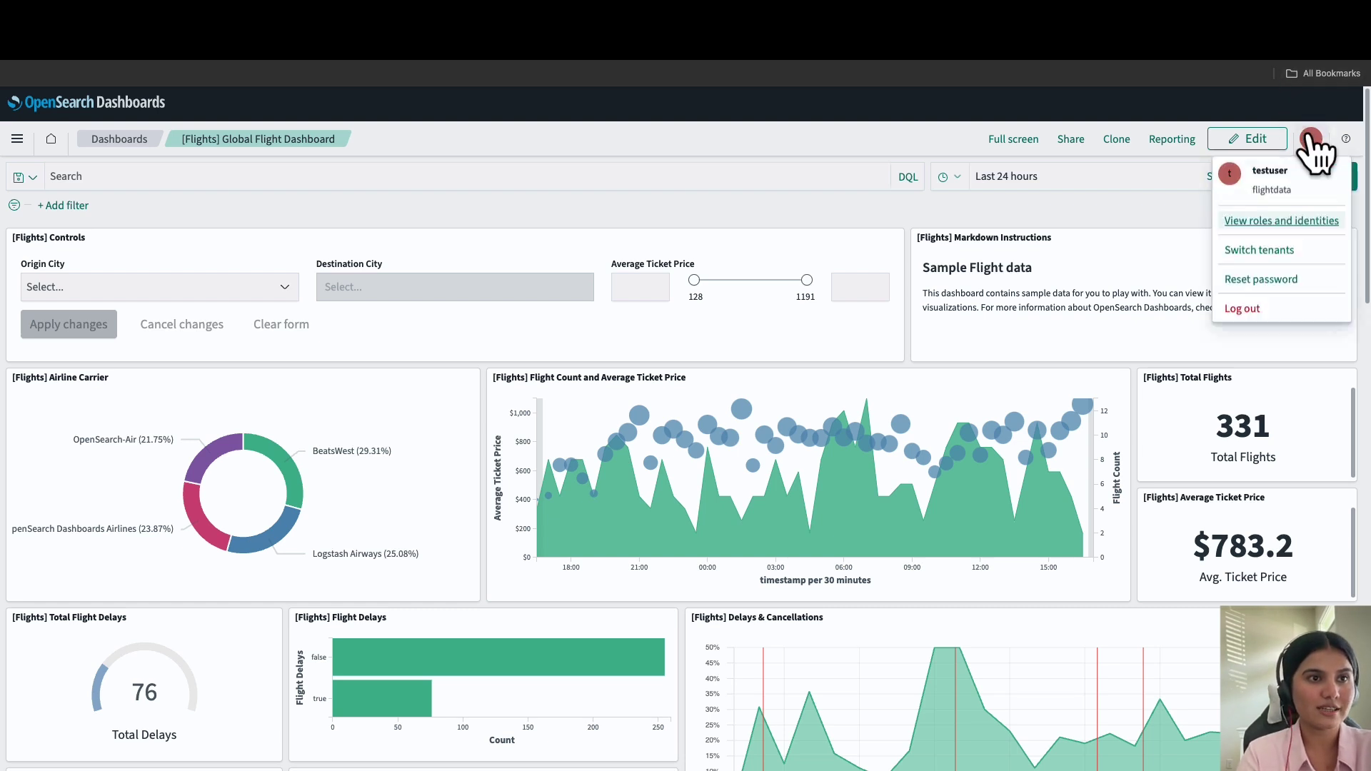
click(1250, 309)
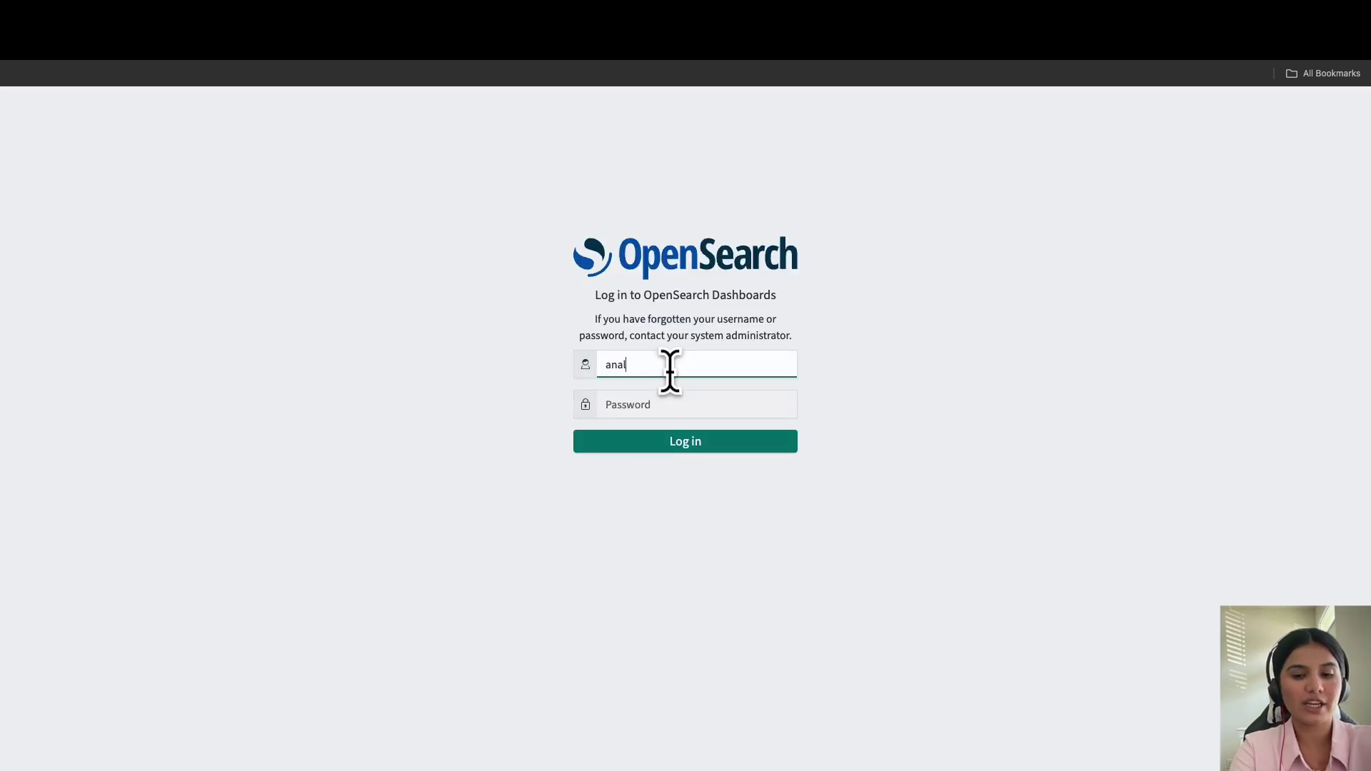
text(analystuser)
key(Tab)
text(*****)
key(Return)
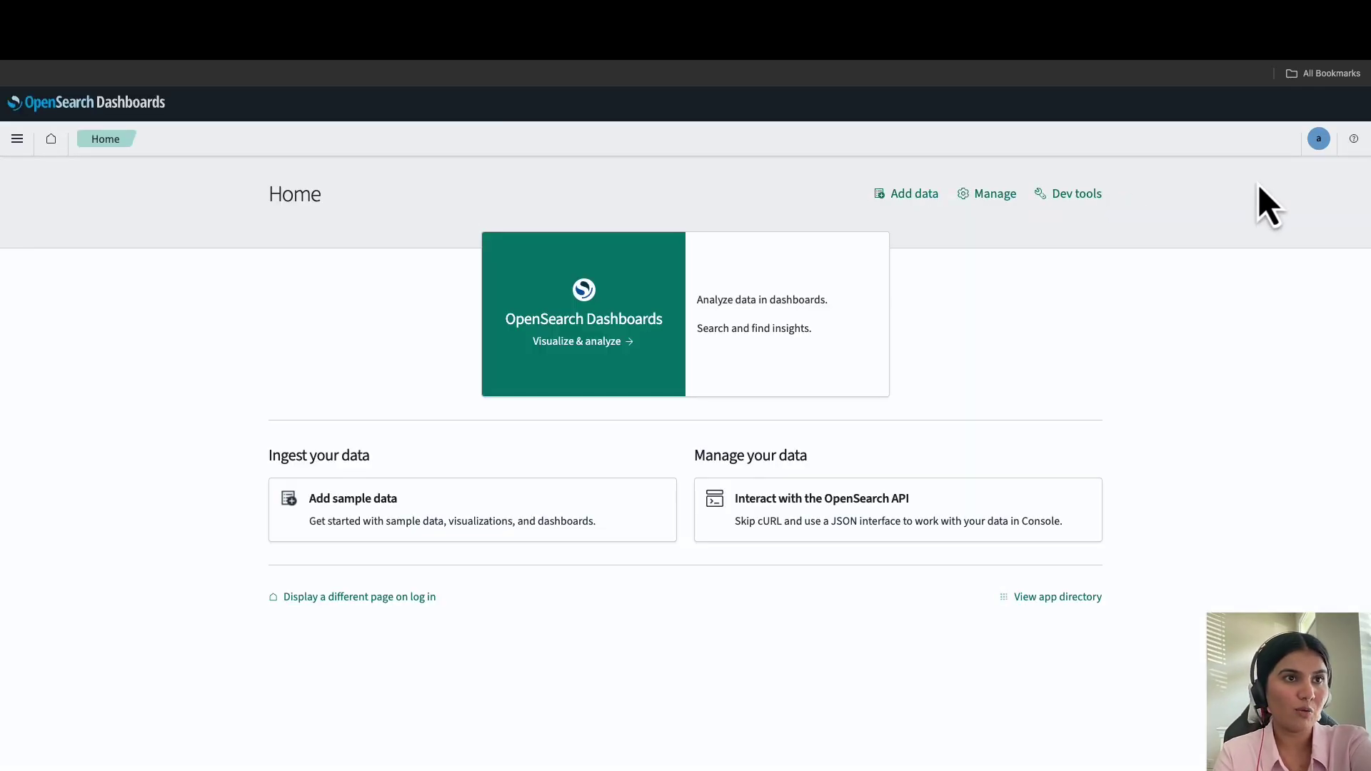
click(1319, 139)
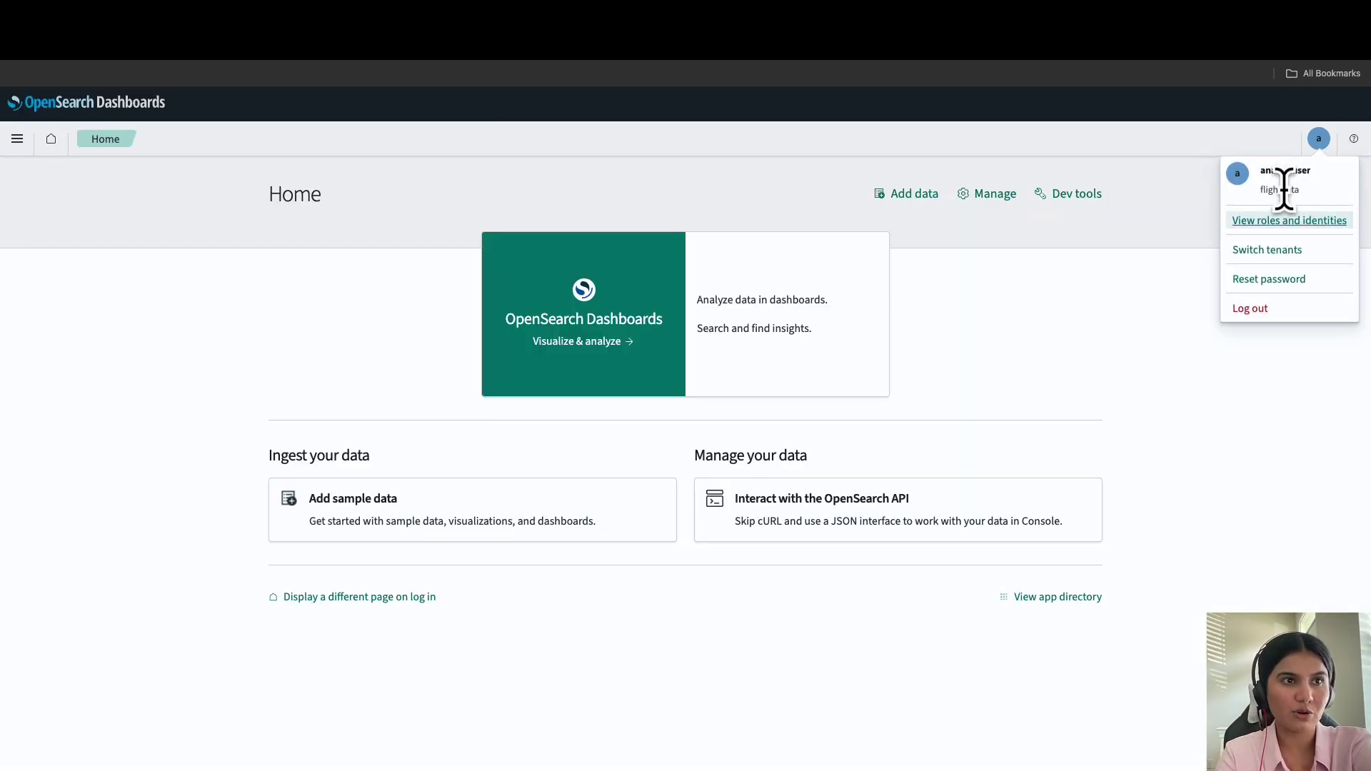
key(Escape)
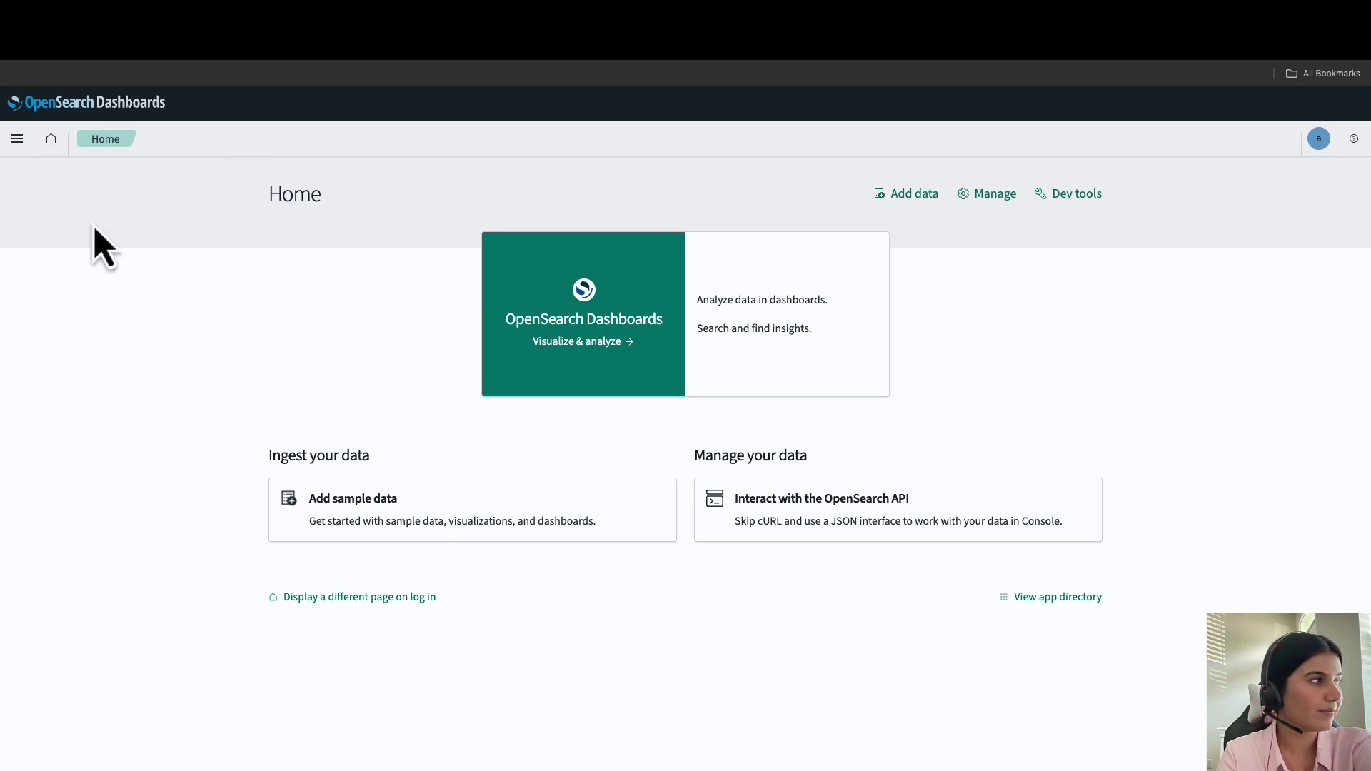
Create a new Pie visualization using the [Flights] Flight Log saved search as its source.
click(17, 138)
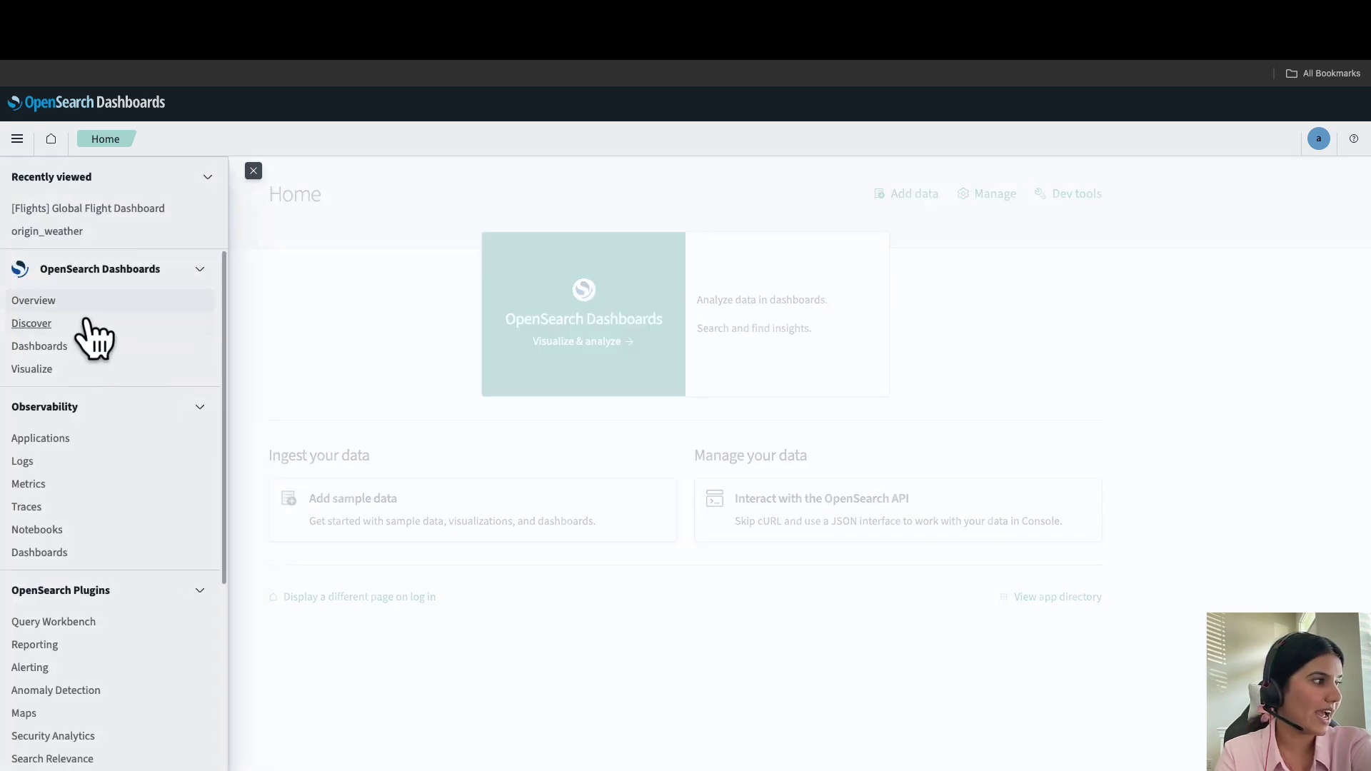
click(50, 367)
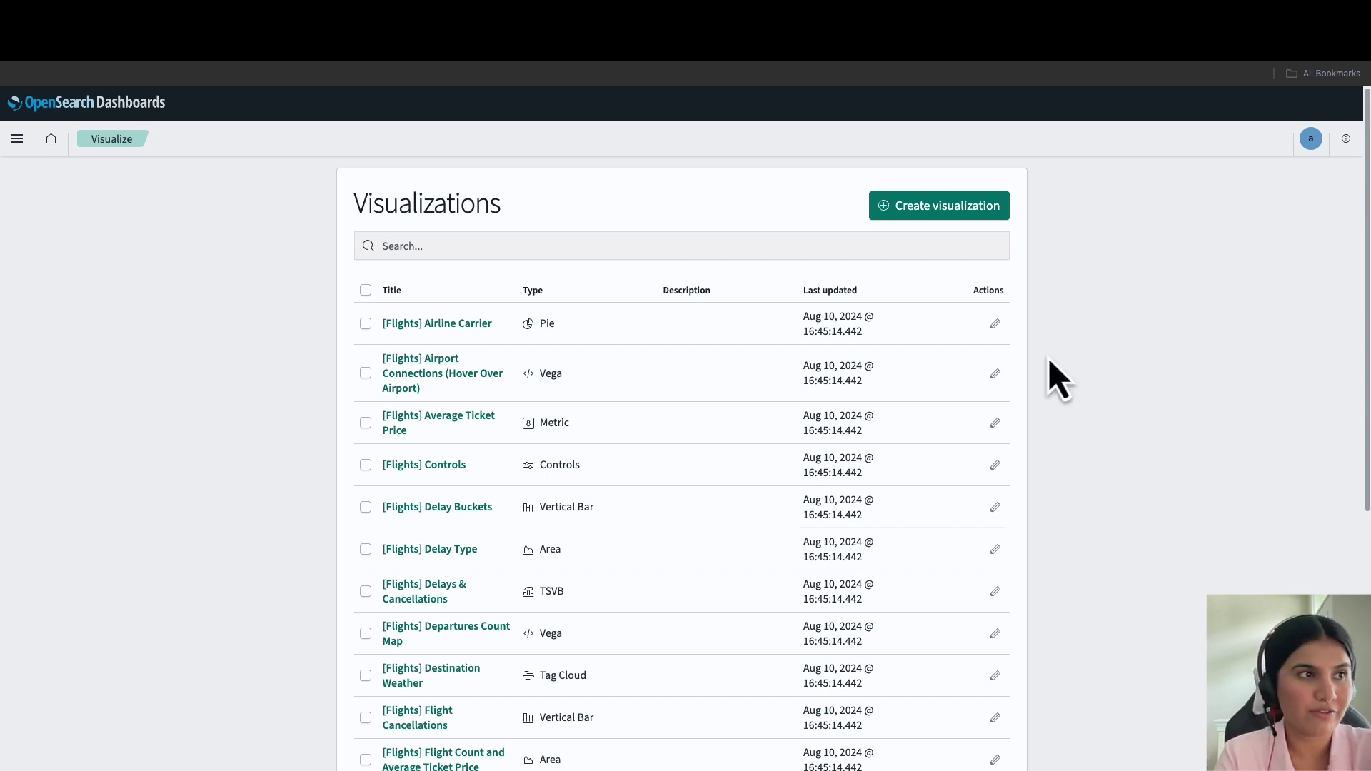
click(955, 218)
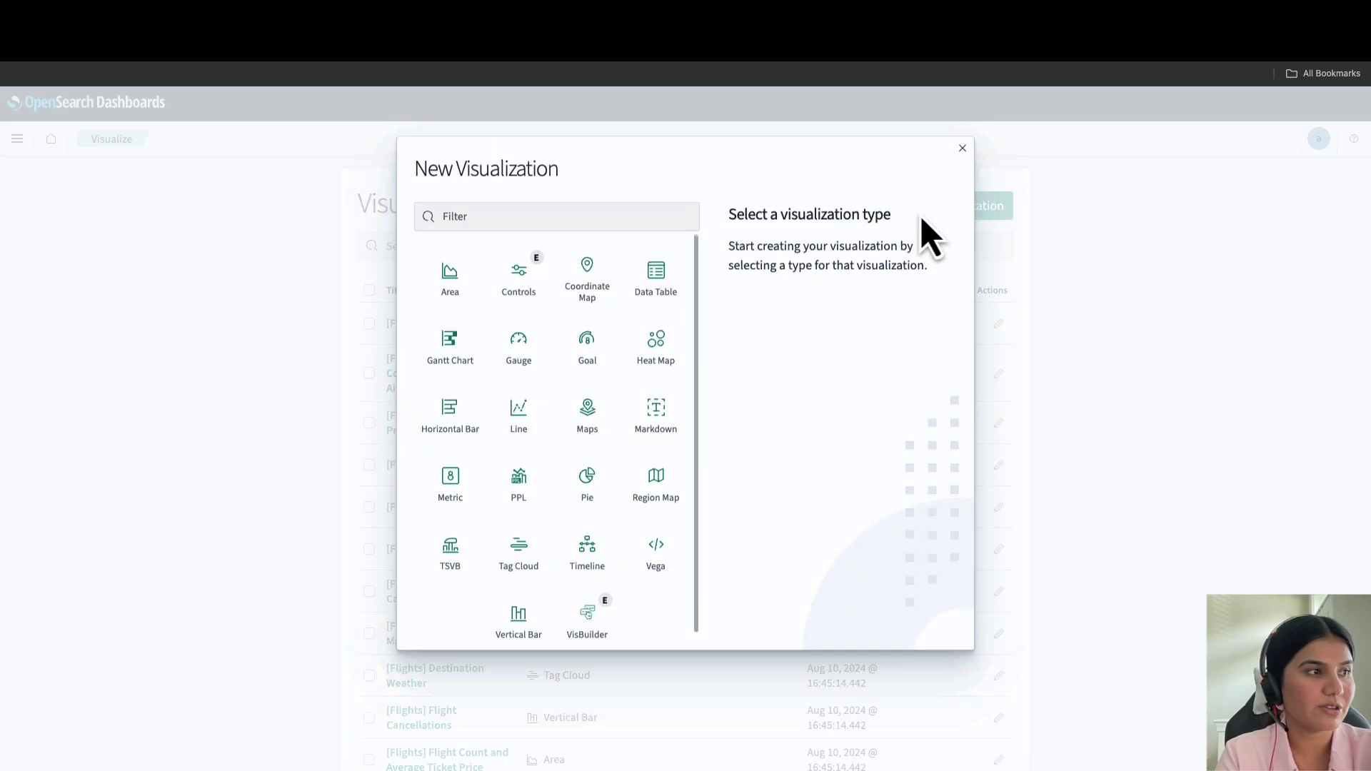
click(587, 492)
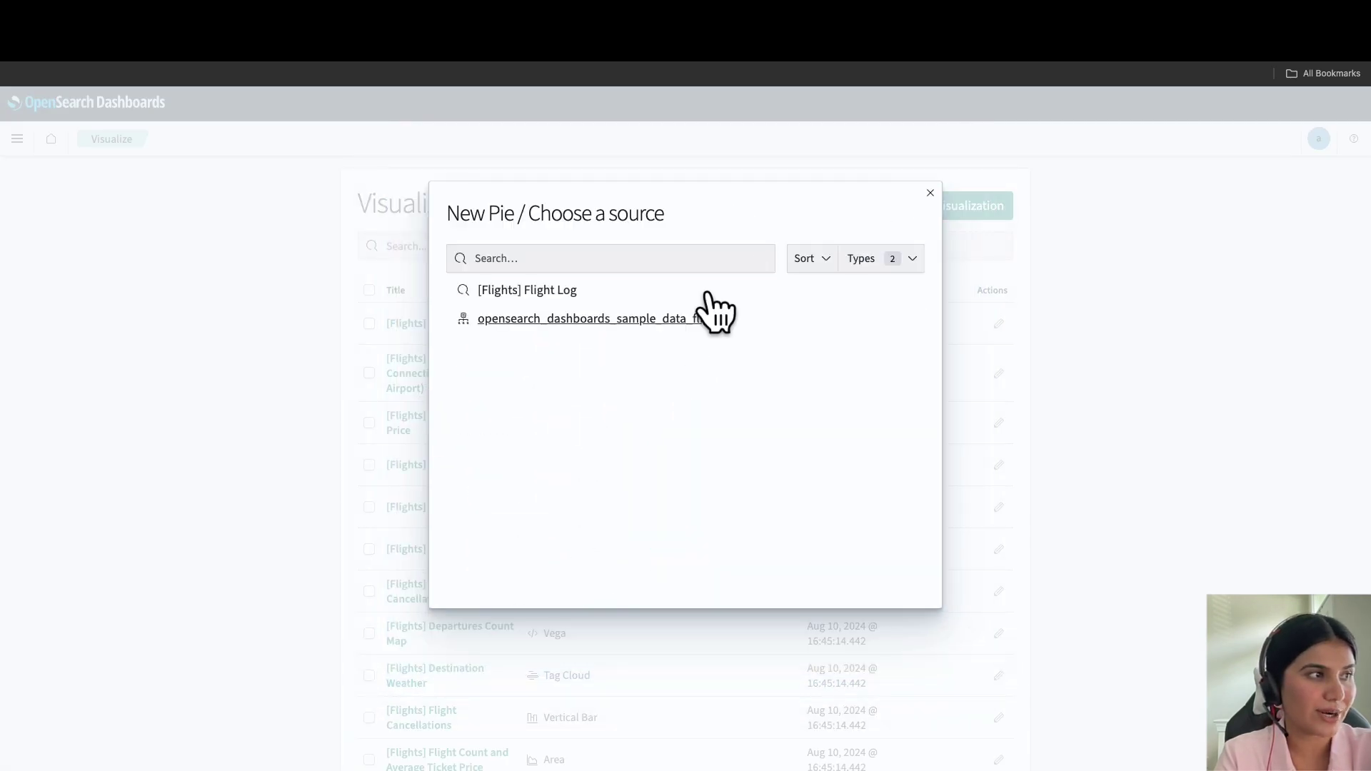
click(548, 308)
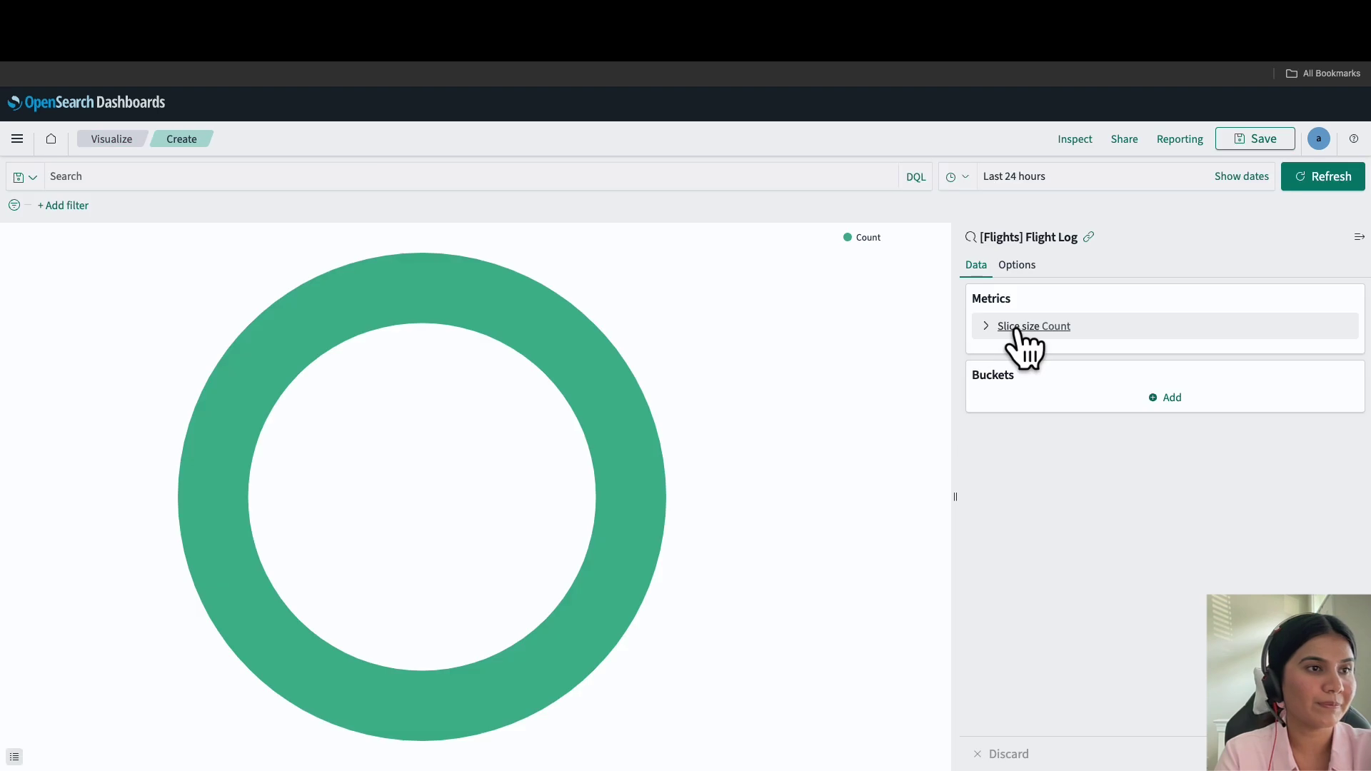
Label the slice size 'Origin Weather' and add a Split slices bucket using Terms.
click(1042, 425)
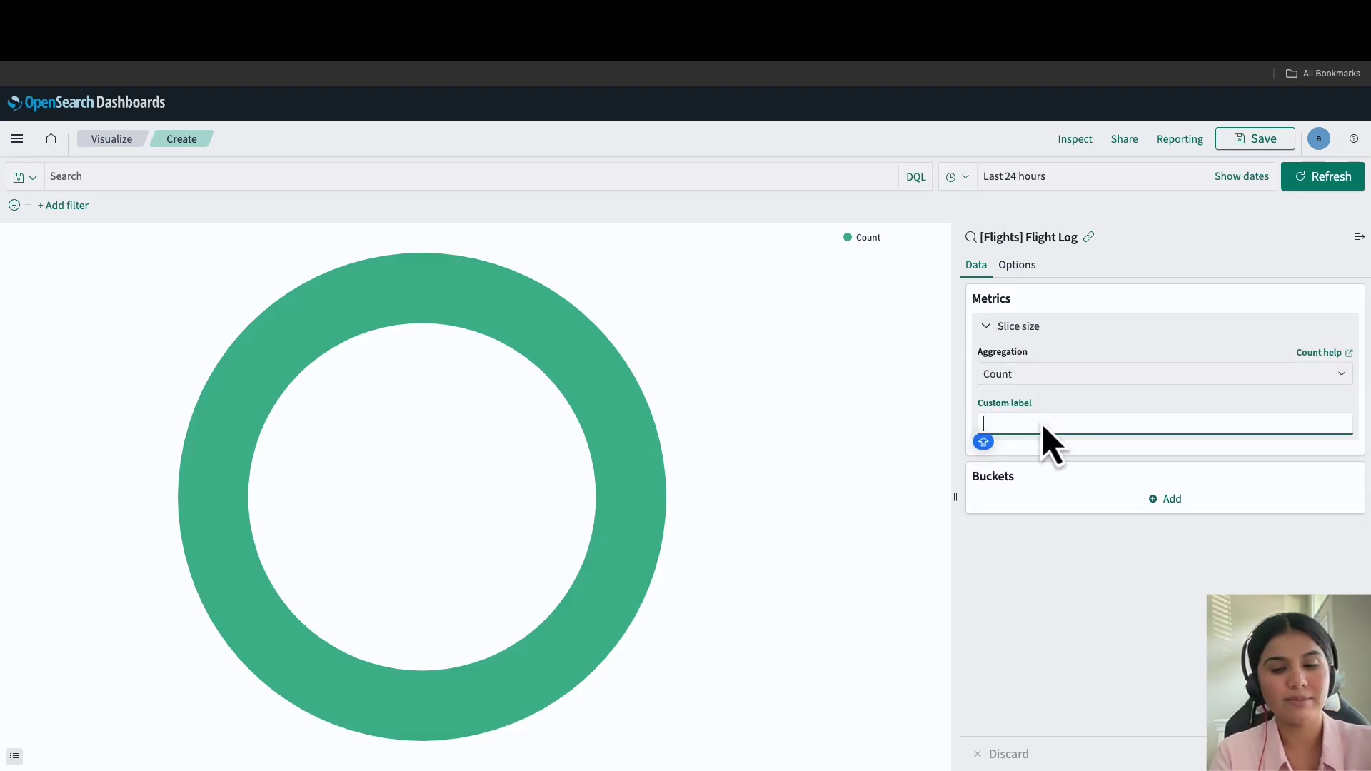
text(oR)
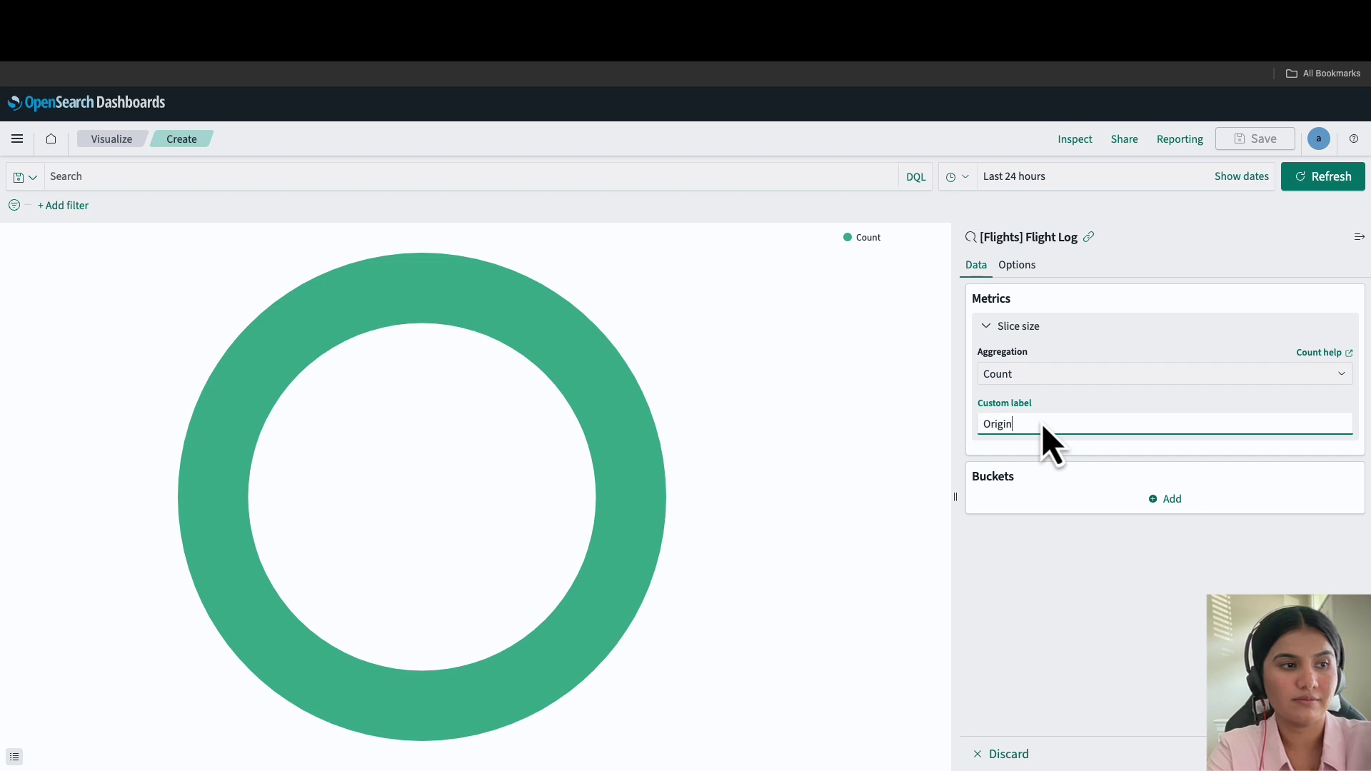
click(1171, 499)
click(1162, 570)
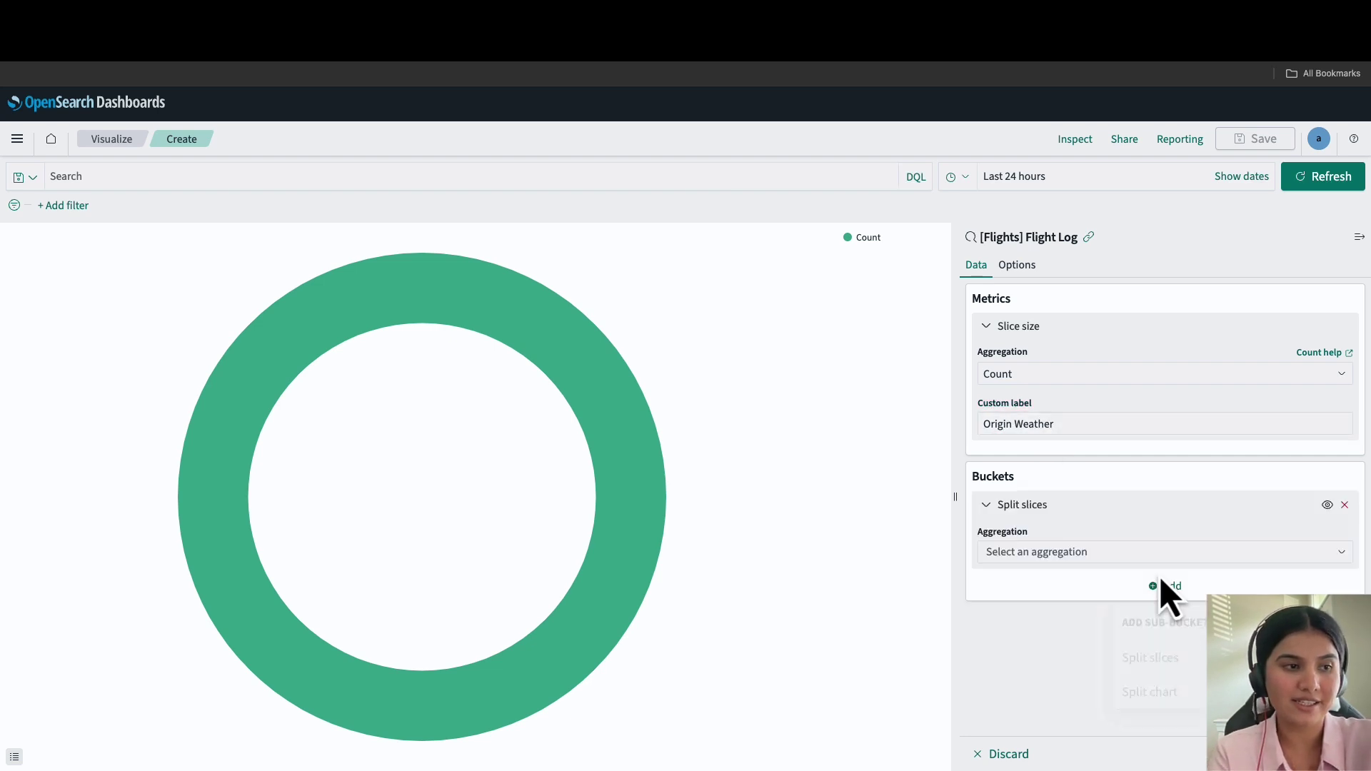
click(1144, 556)
text(ter)
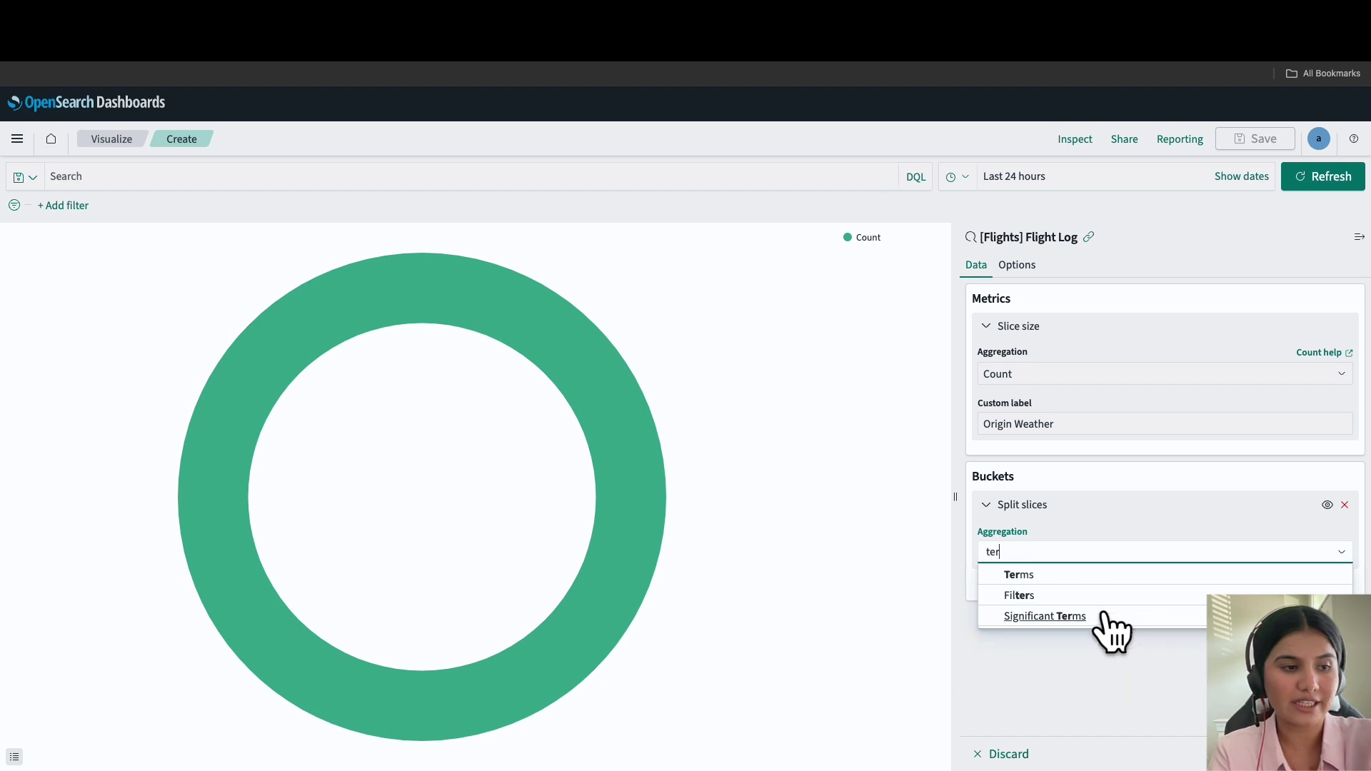
click(1092, 580)
Split slices on the OriginWeather field, size 10, and apply the changes to the donut.
click(1075, 608)
text(orig)
click(1064, 736)
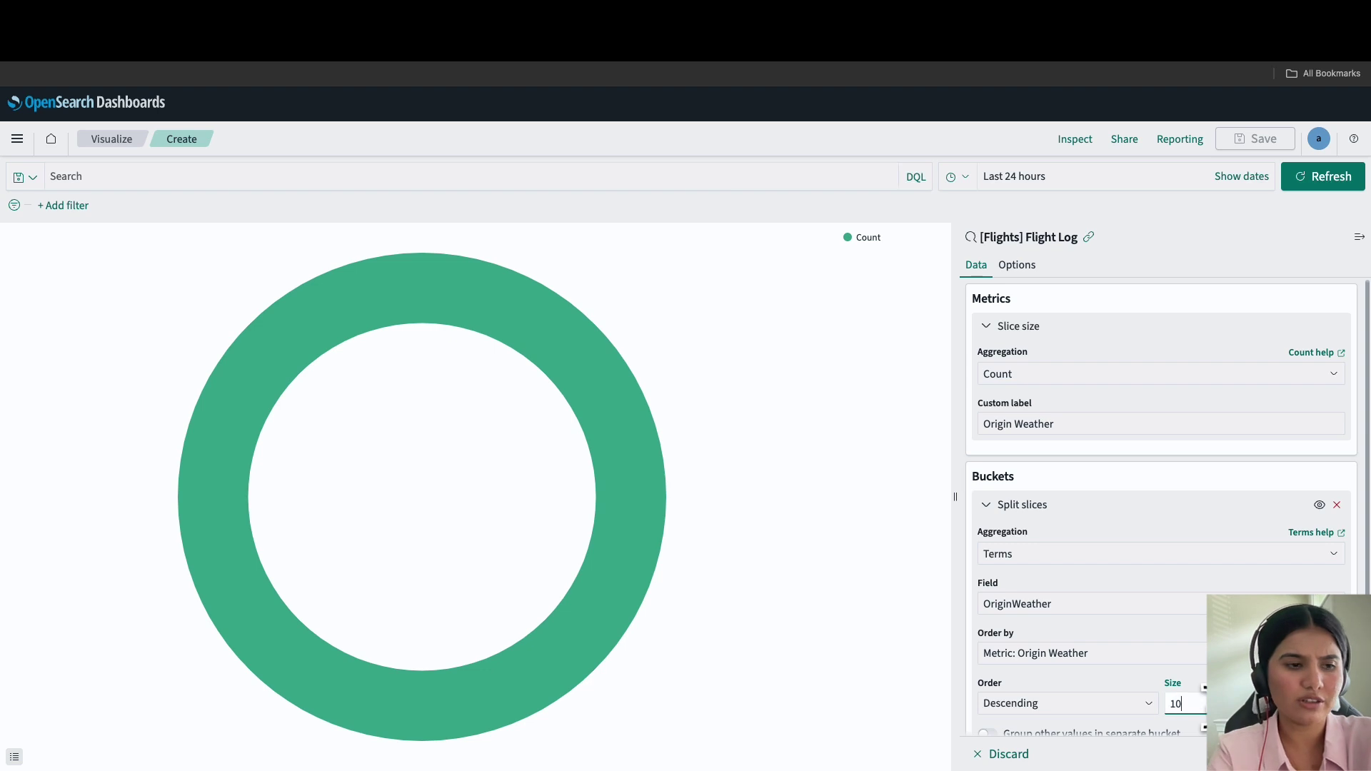
click(1141, 236)
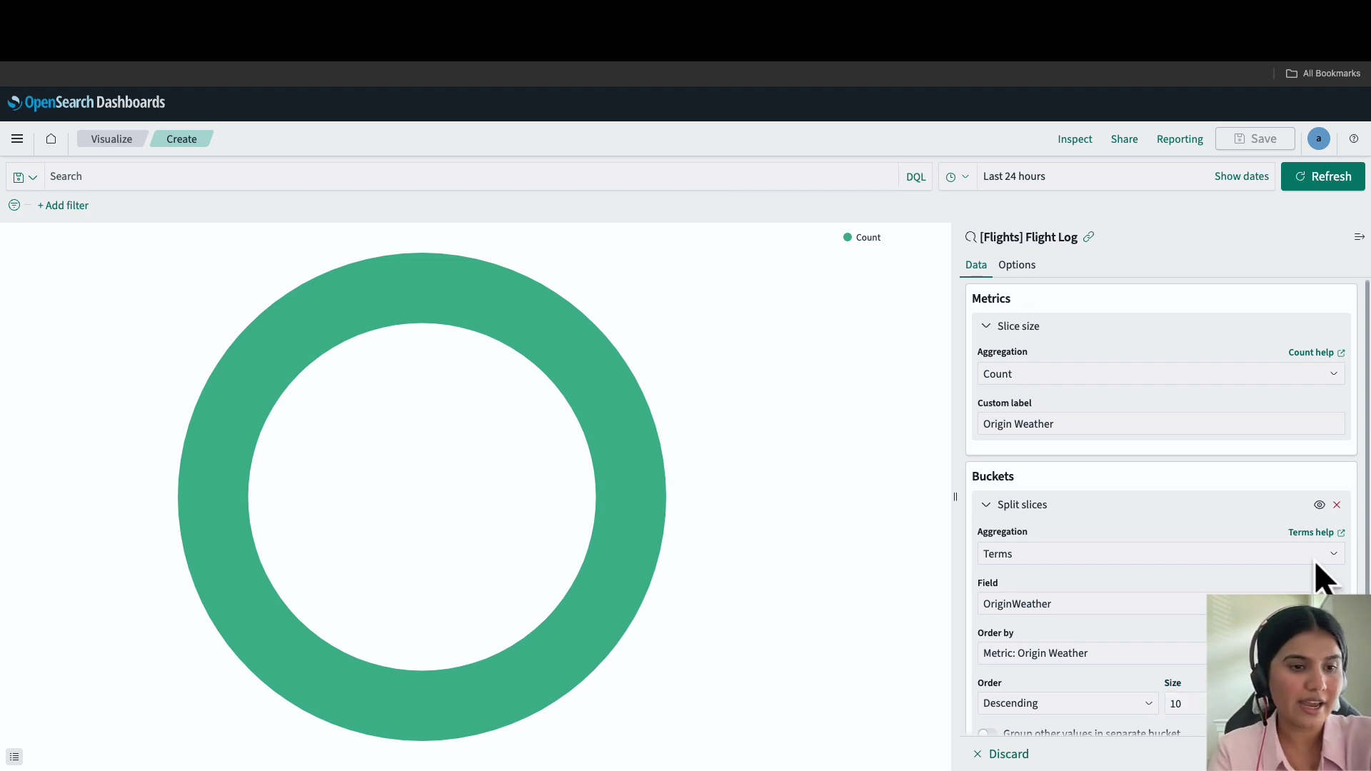
click(1328, 754)
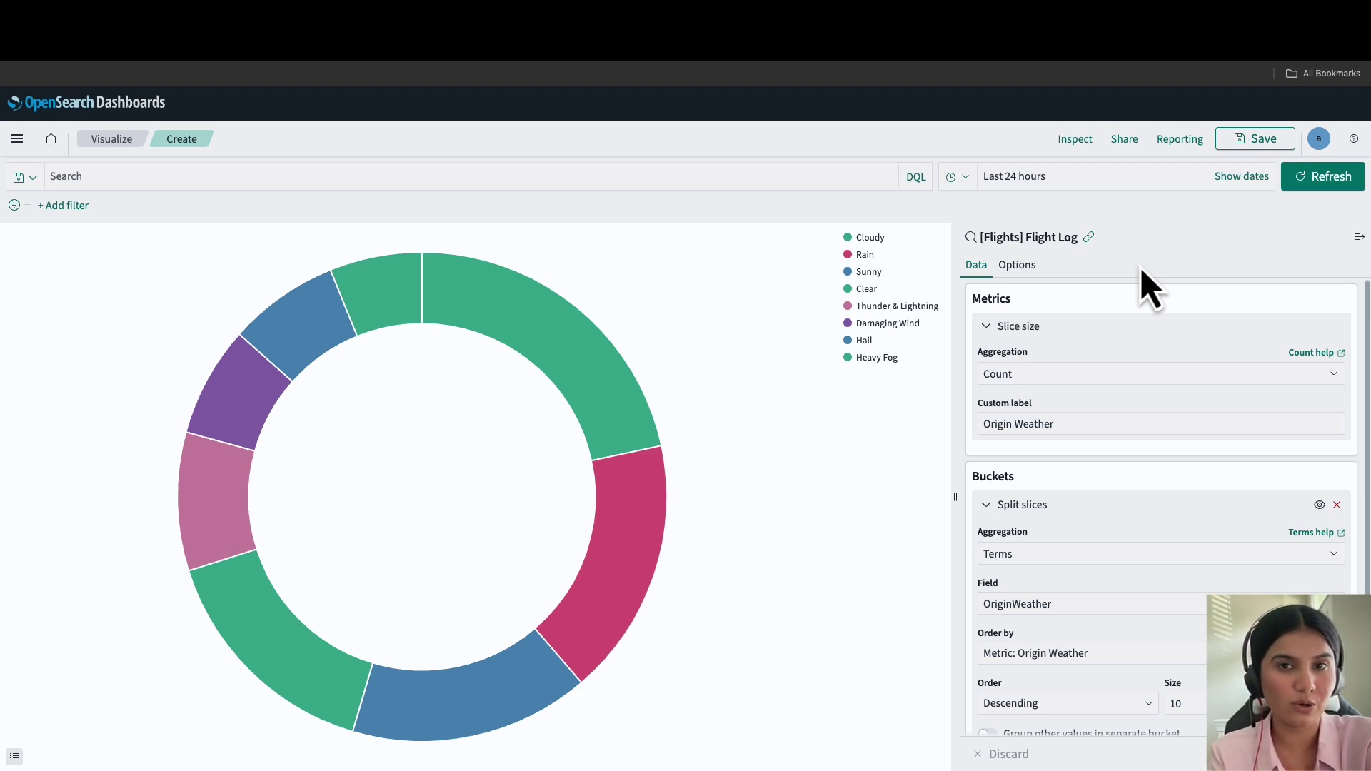
Save the pie visualization with the title 'Origin Weather'.
click(1257, 138)
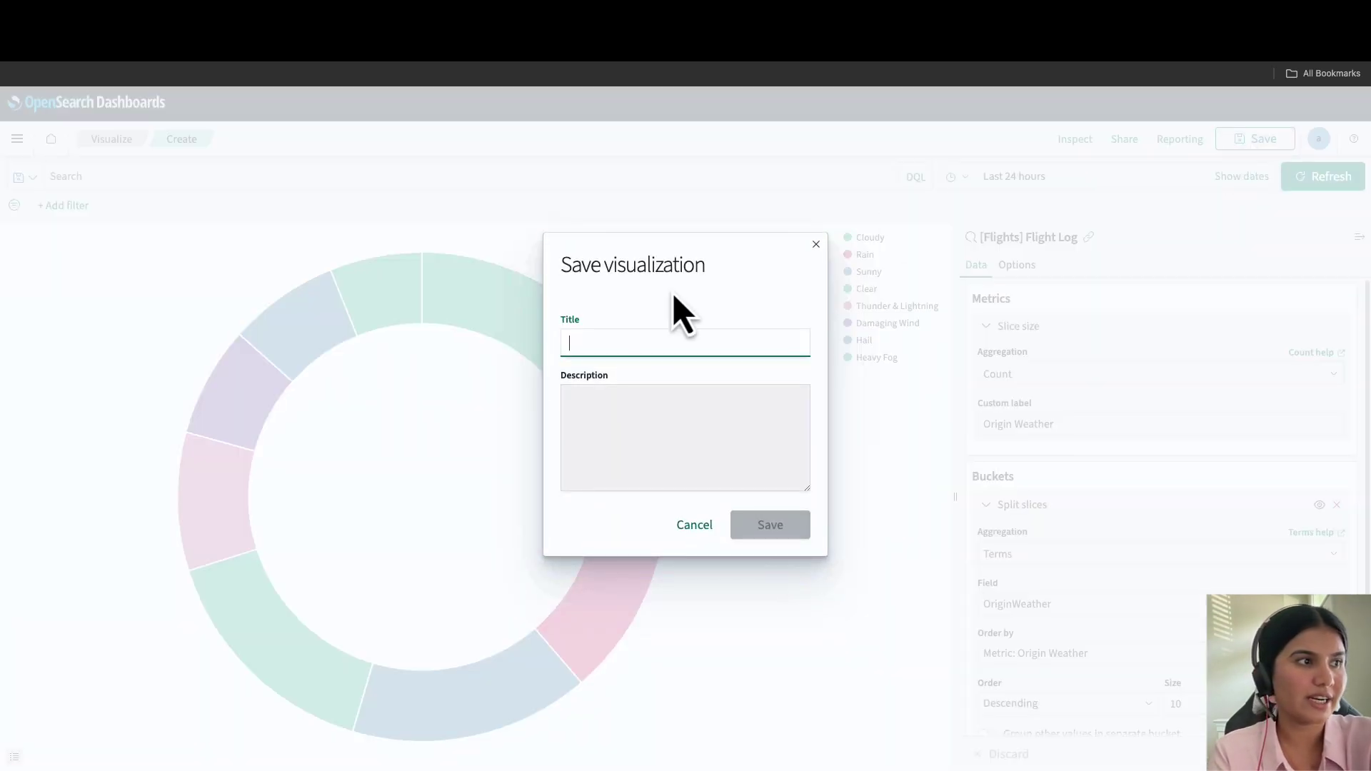
text(Origin)
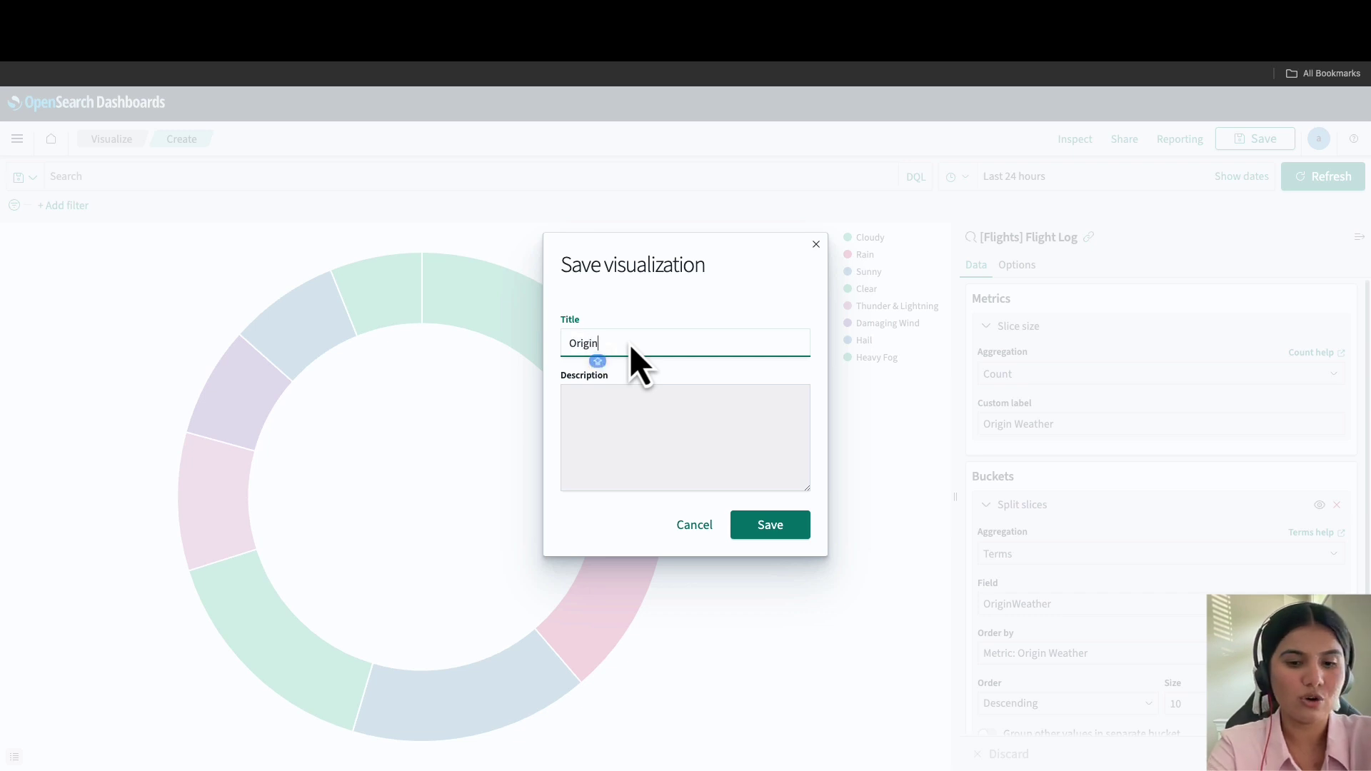
text( Weather)
click(760, 532)
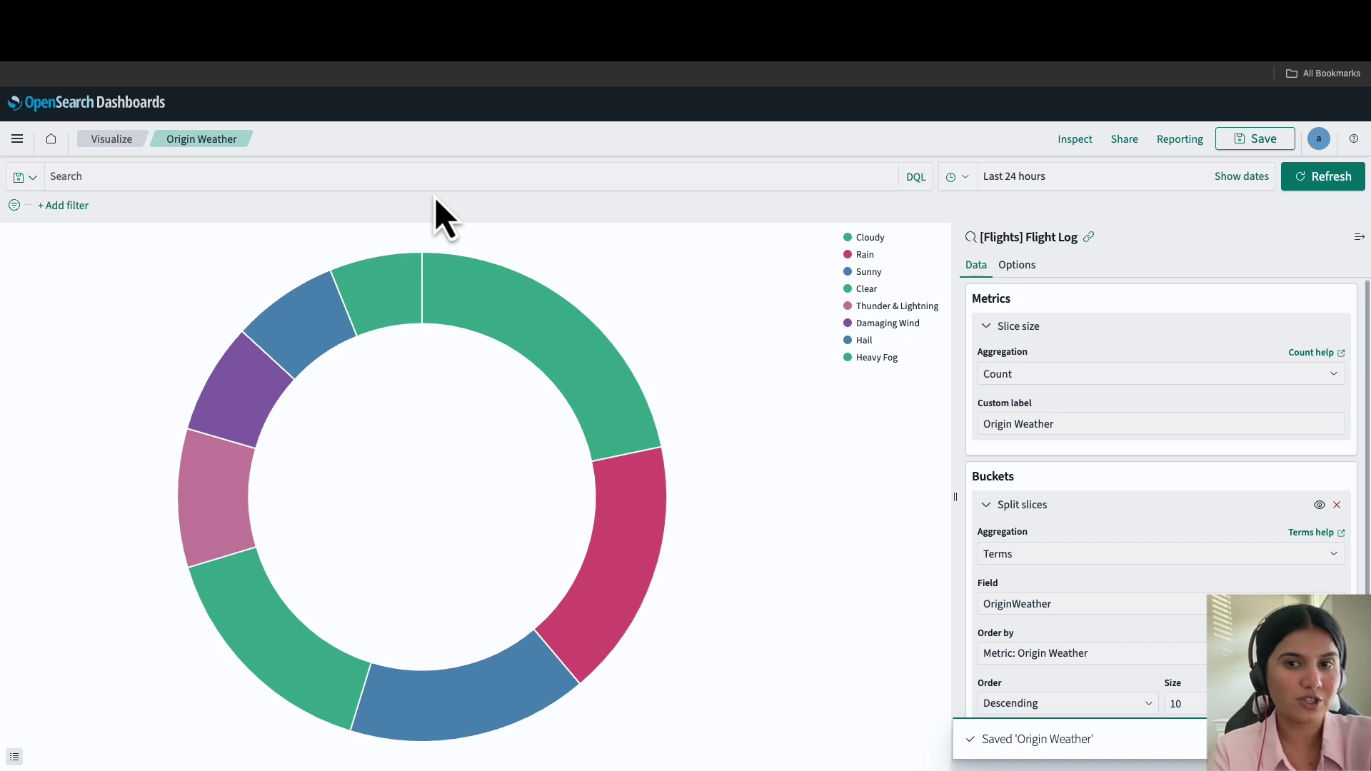
Add the Origin Weather panel to the [Flights] Global Flight Dashboard and save the dashboard.
click(17, 139)
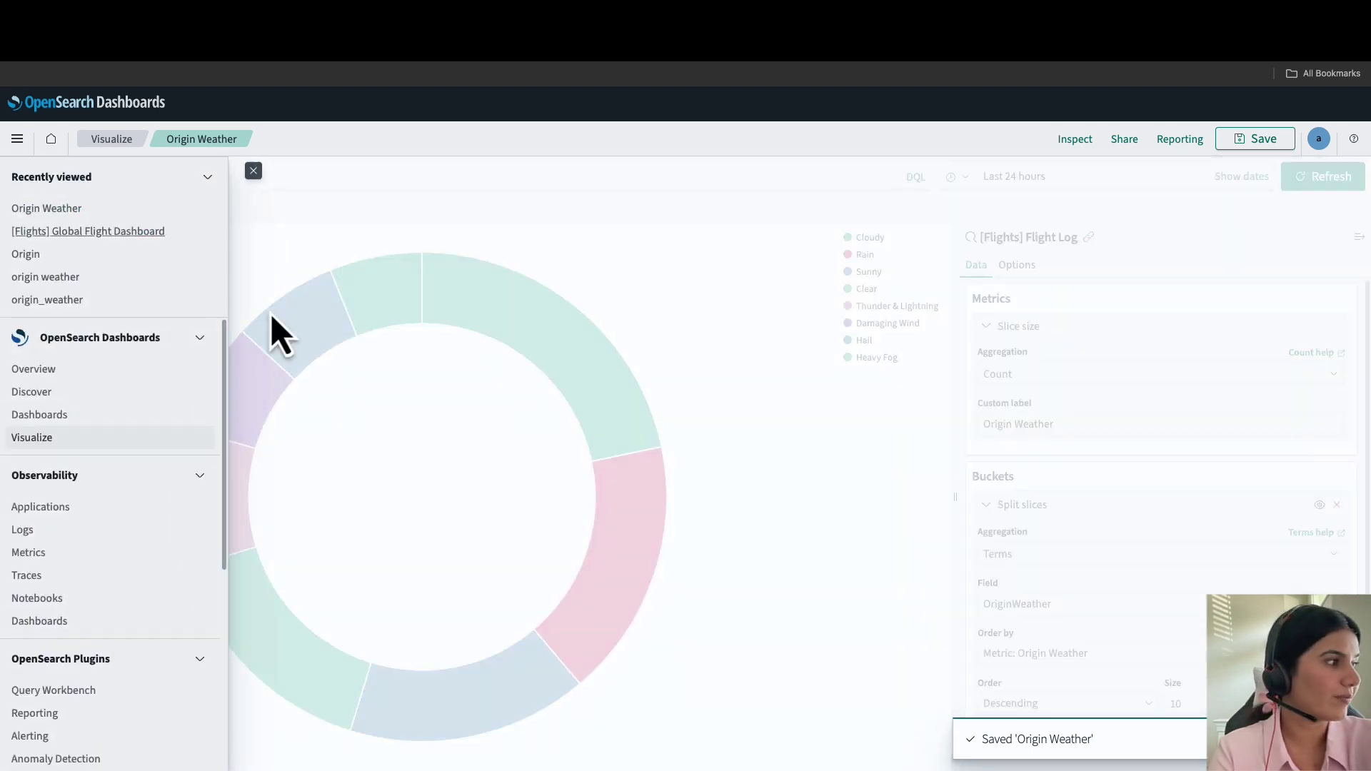
click(84, 235)
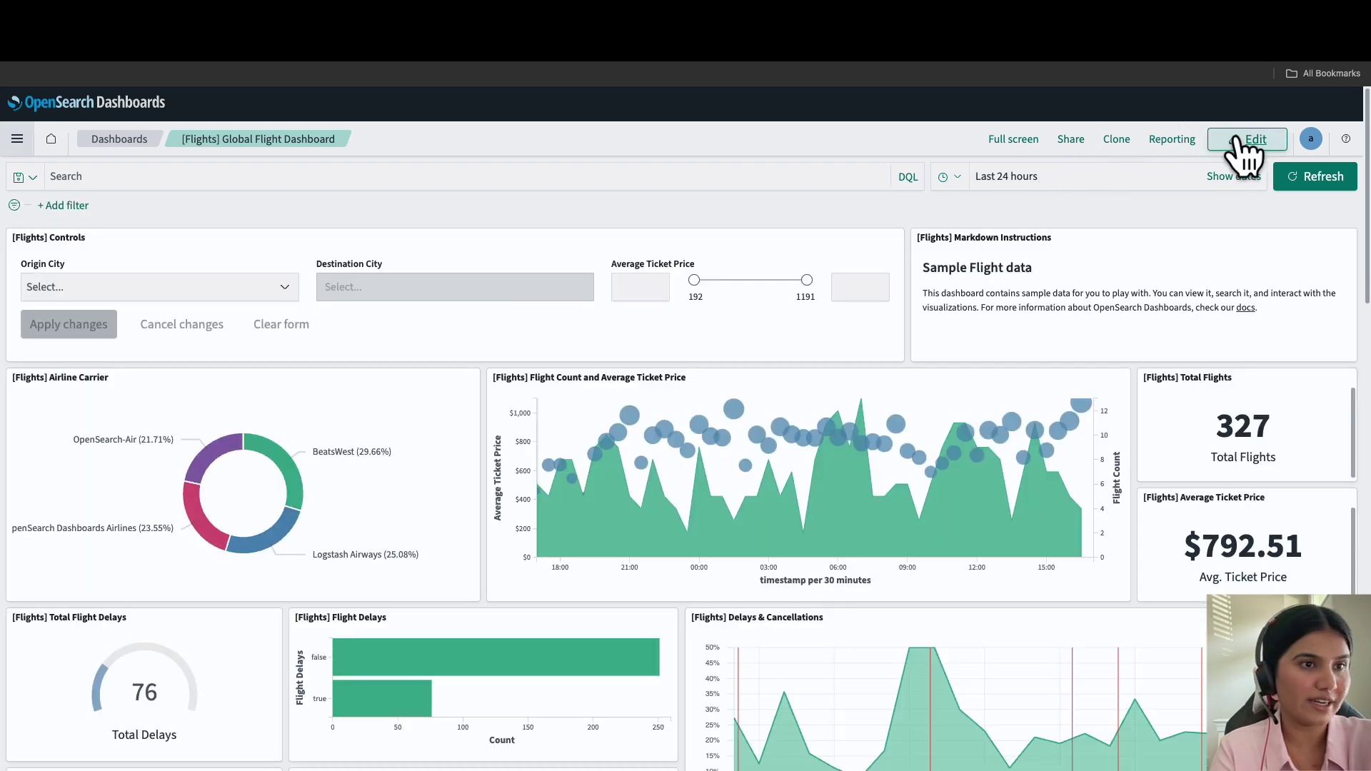
click(1239, 140)
click(1017, 141)
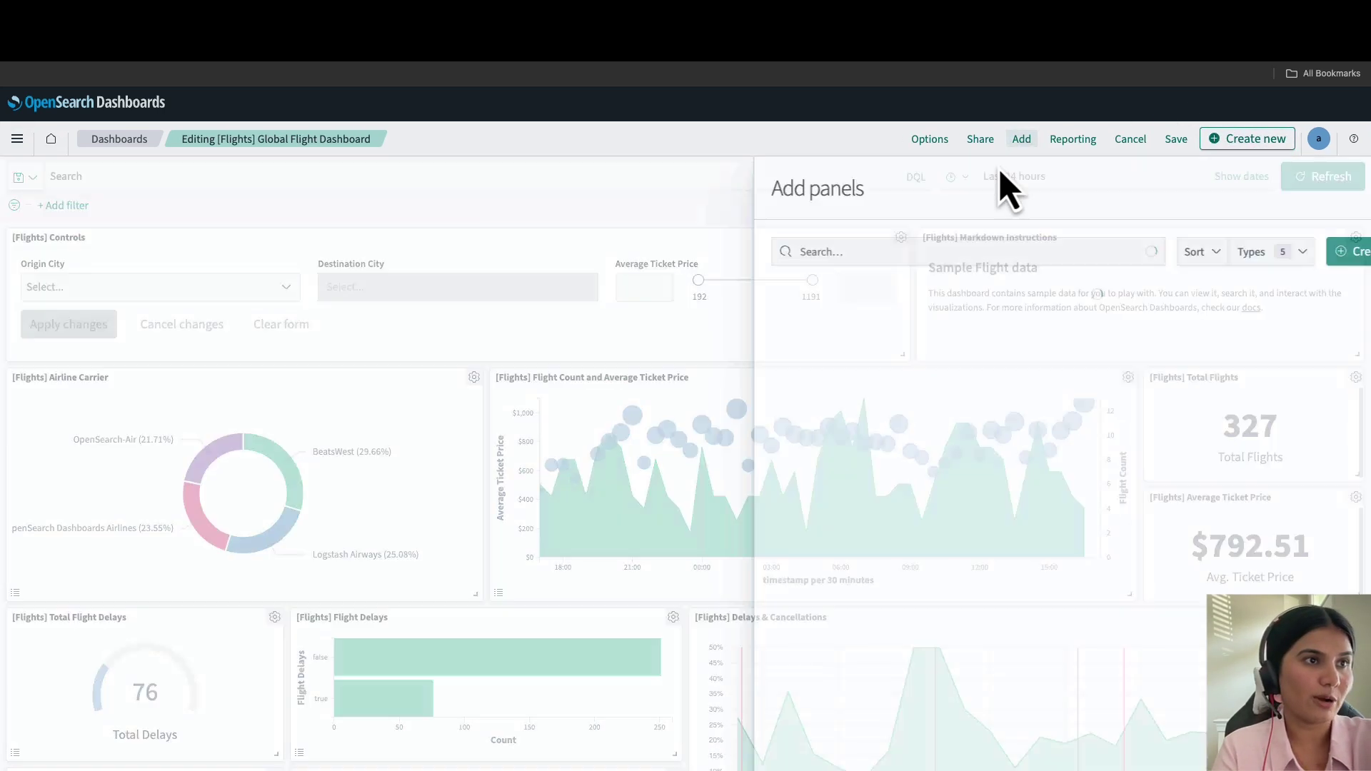
click(1328, 569)
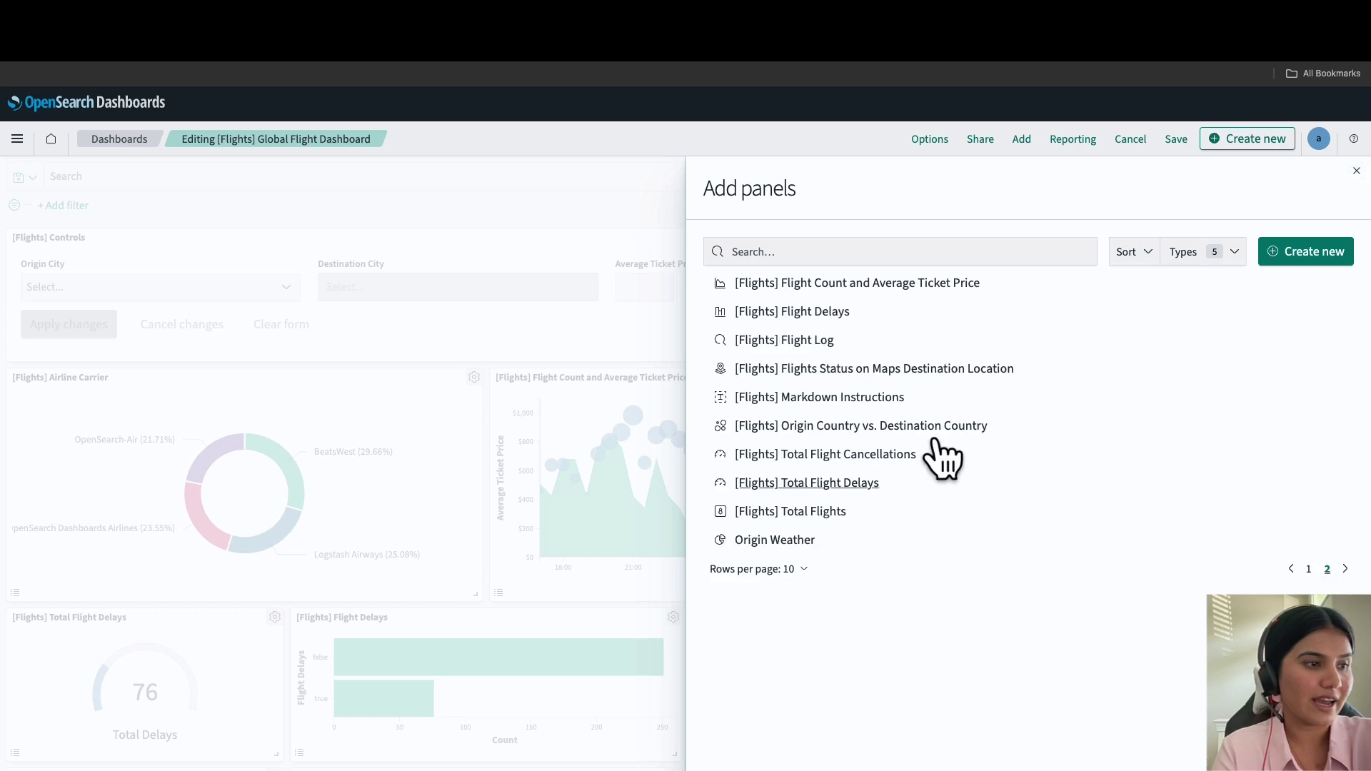
click(778, 541)
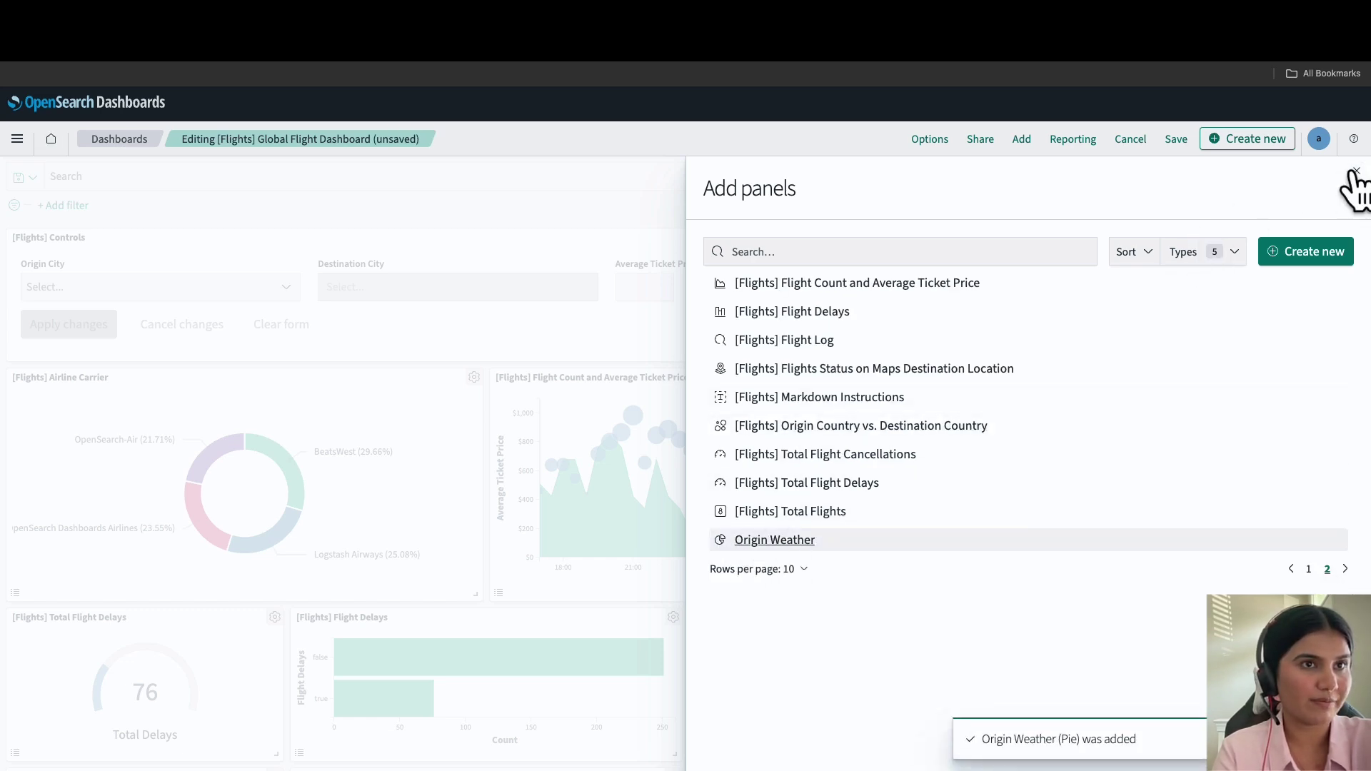
click(1357, 172)
scroll(774, 526, down, 20)
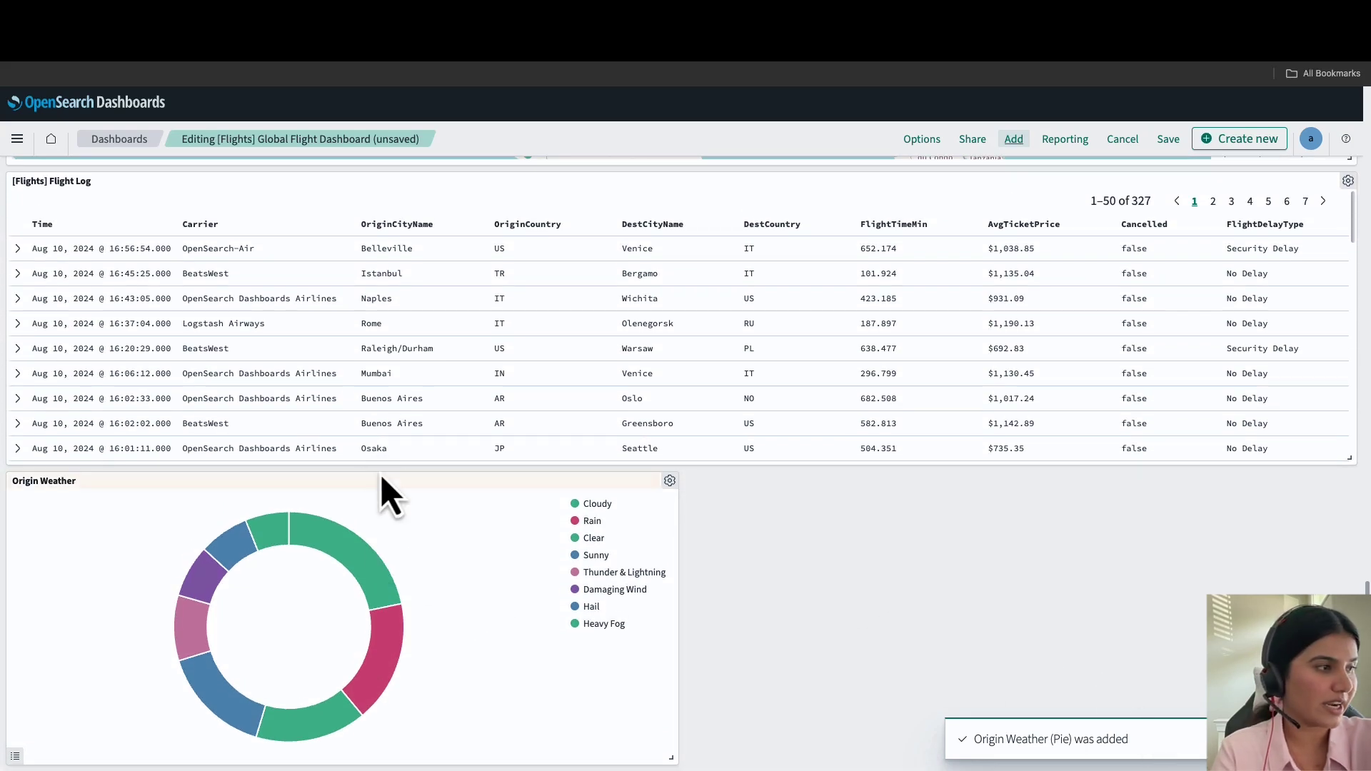
click(1168, 140)
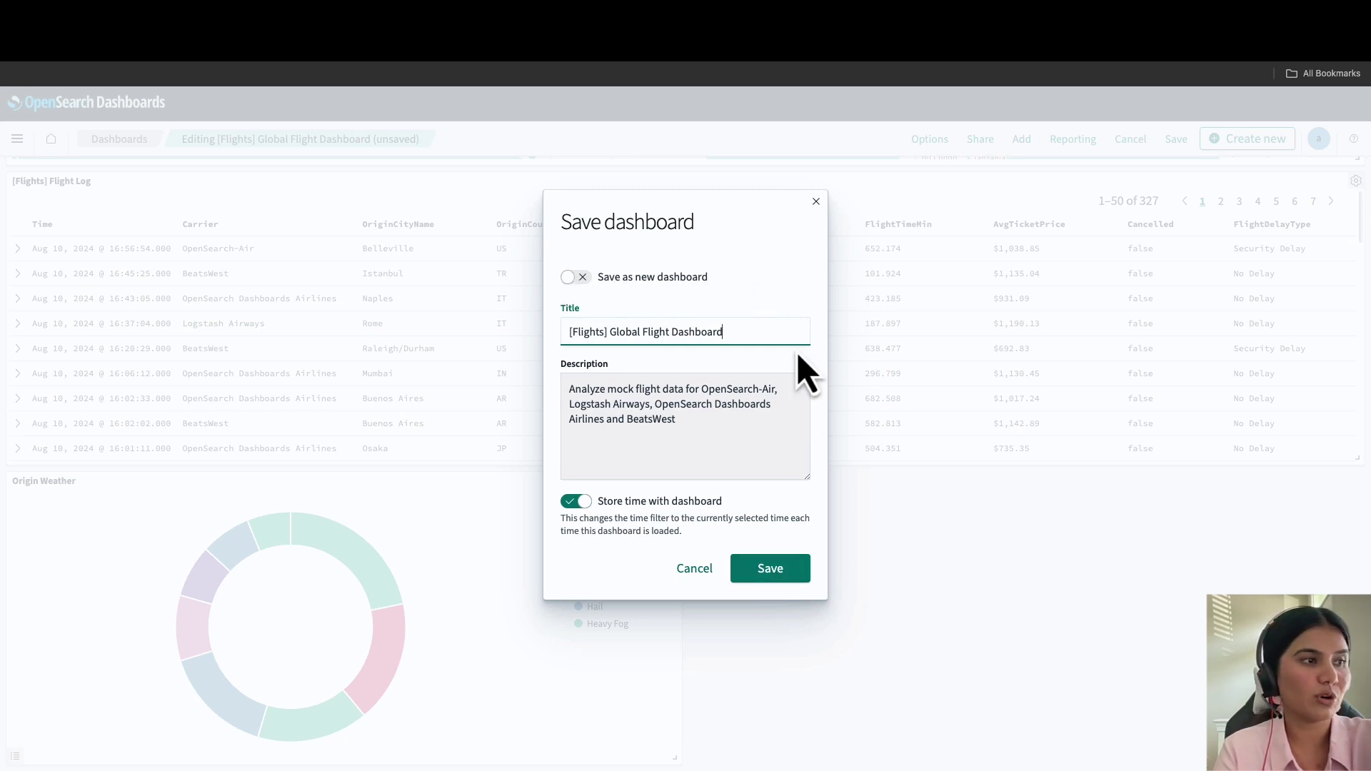
click(785, 569)
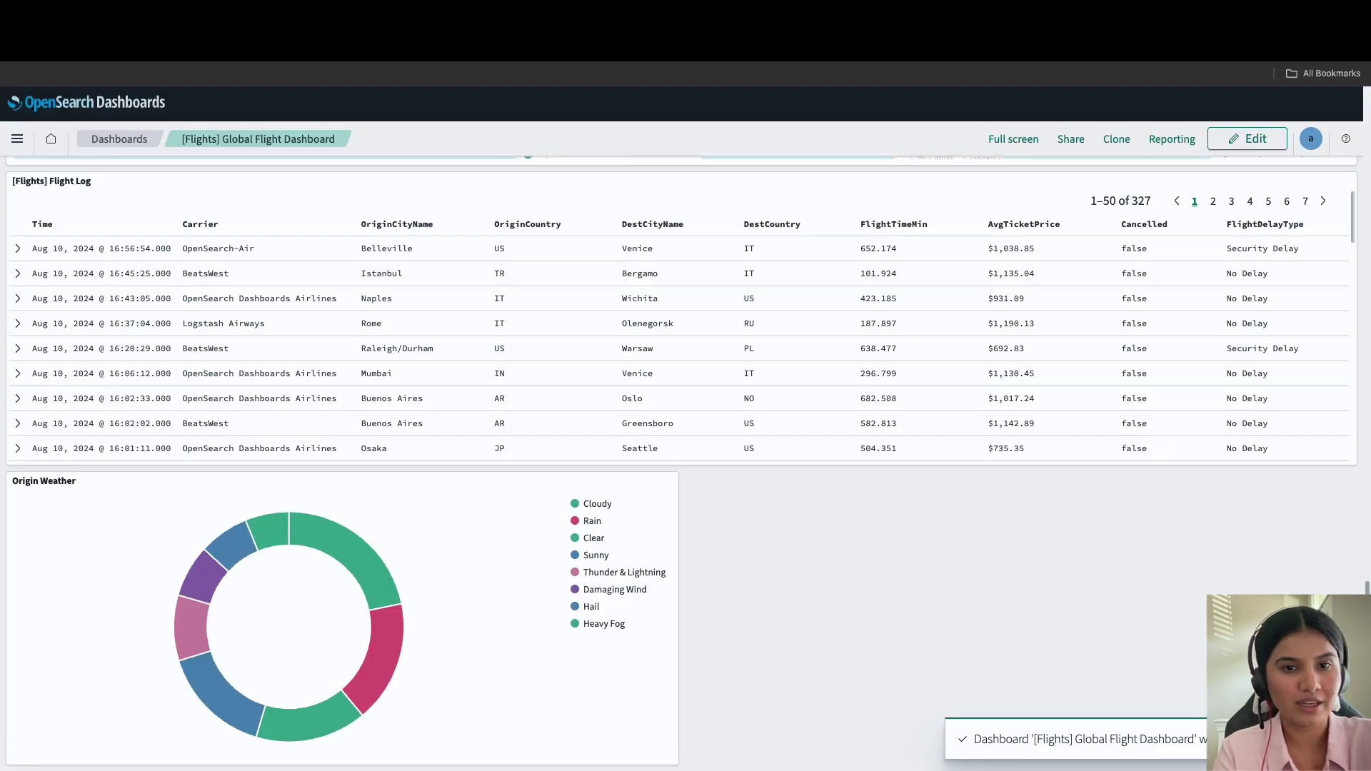
Switch from the current tenant to the Private tenant.
click(1311, 139)
click(1258, 250)
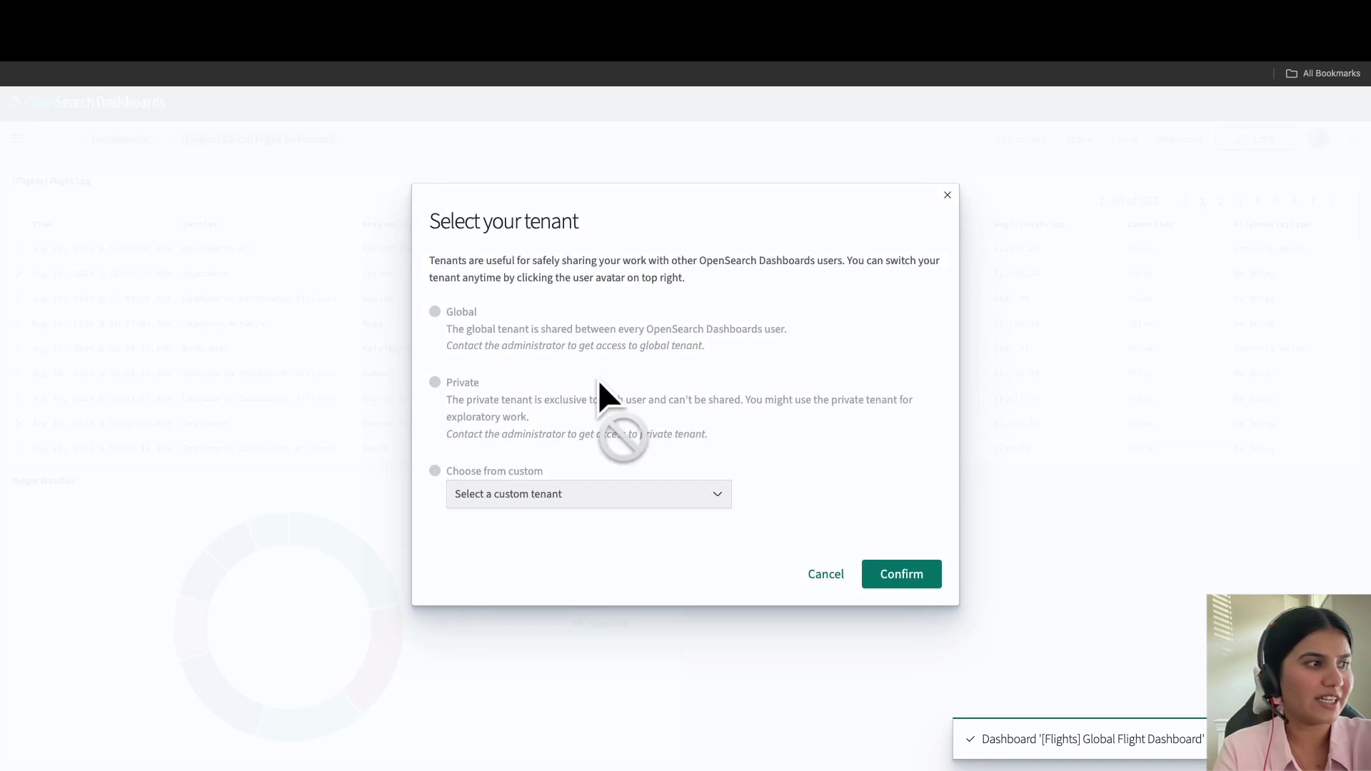
click(597, 413)
click(880, 565)
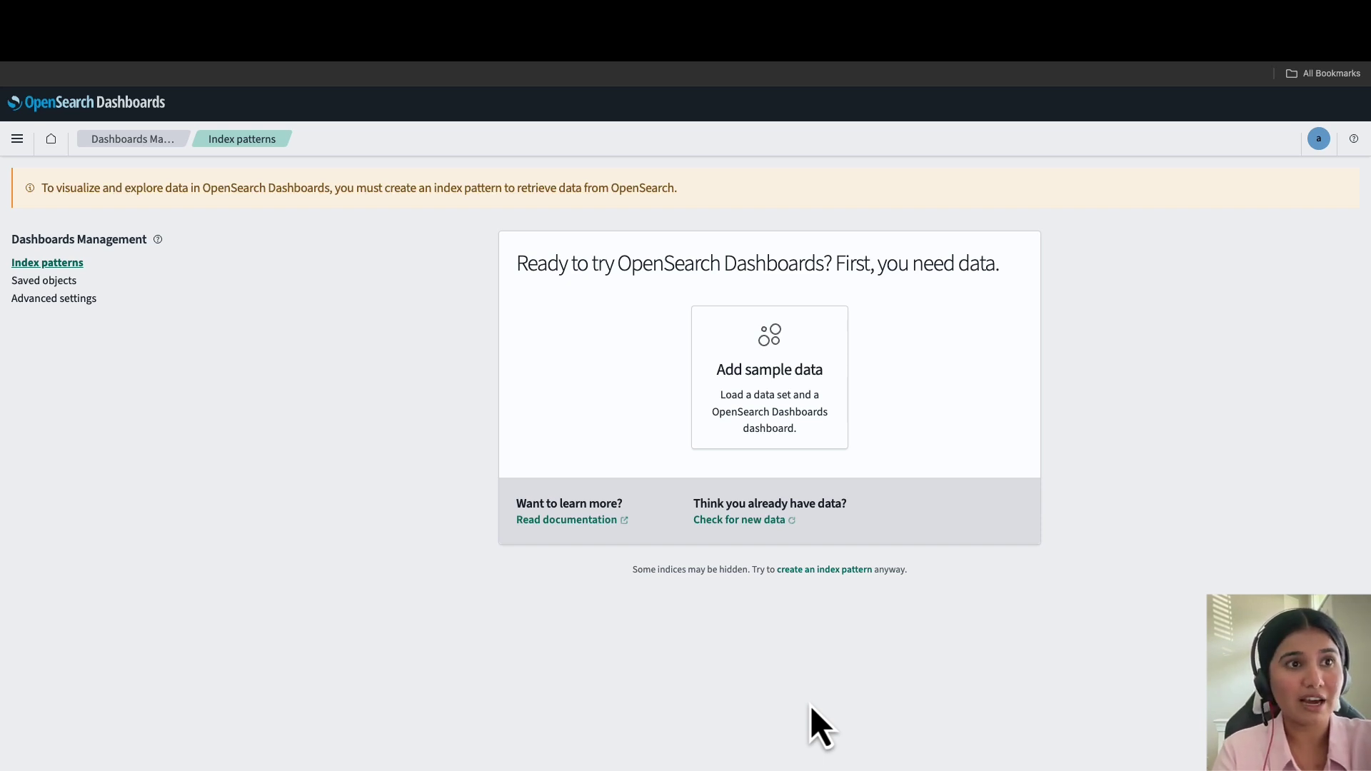
Log out and sign back in with the executive account's username and password.
click(1325, 147)
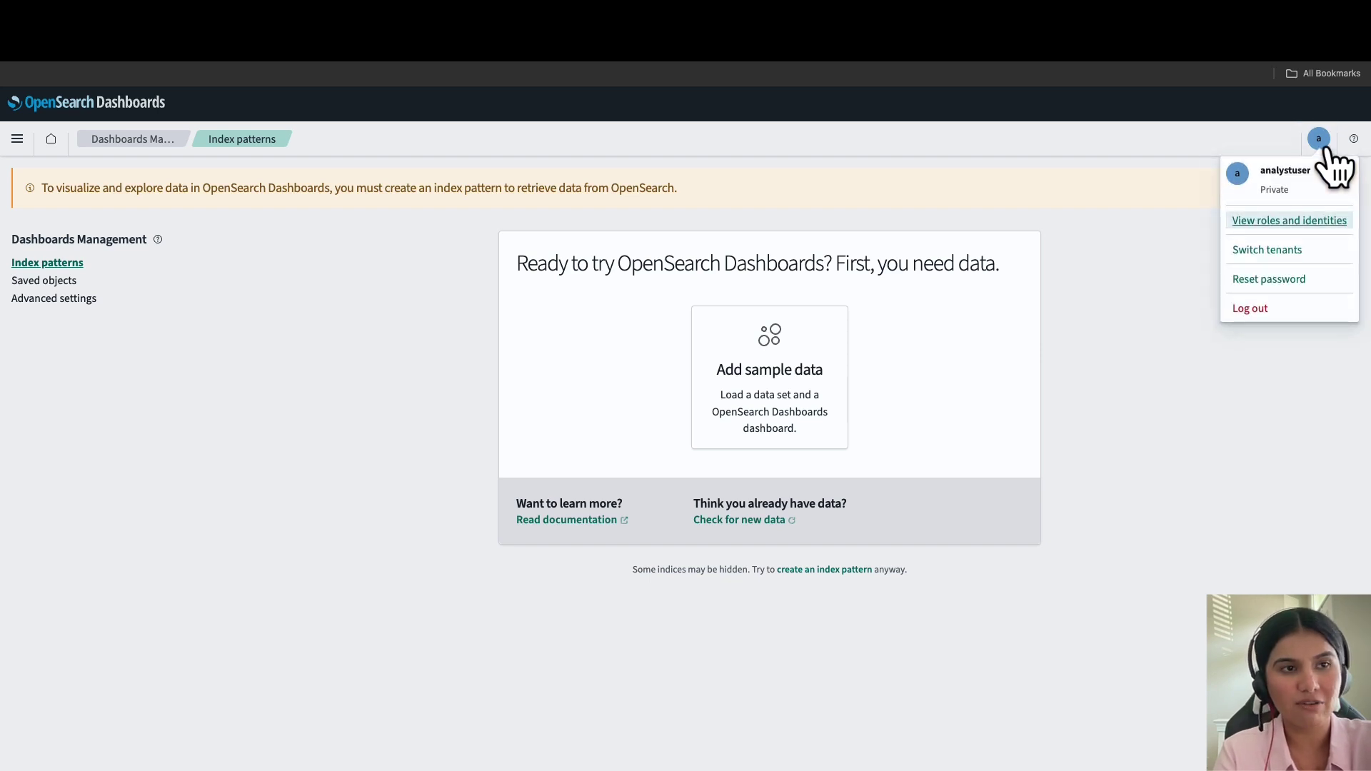
click(1250, 311)
click(658, 366)
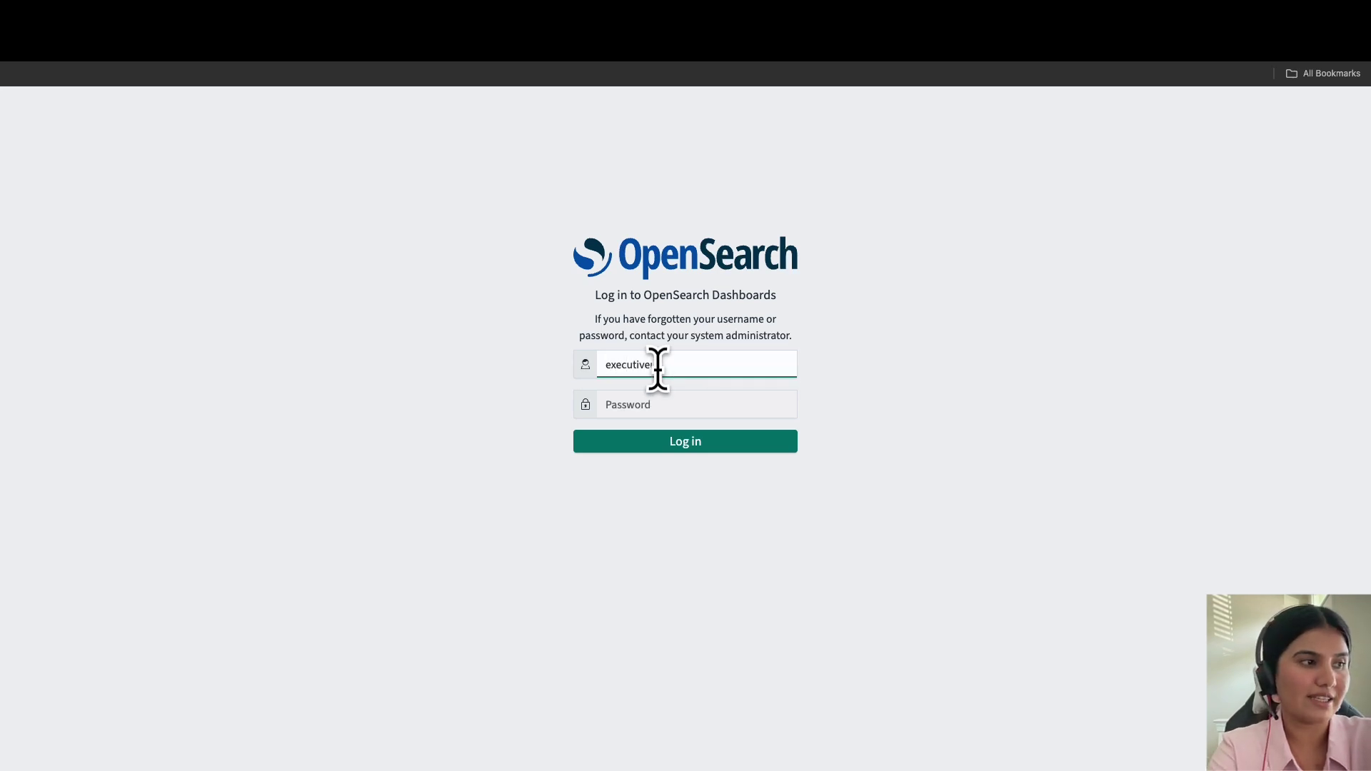
key(Tab)
text(********)
click(690, 442)
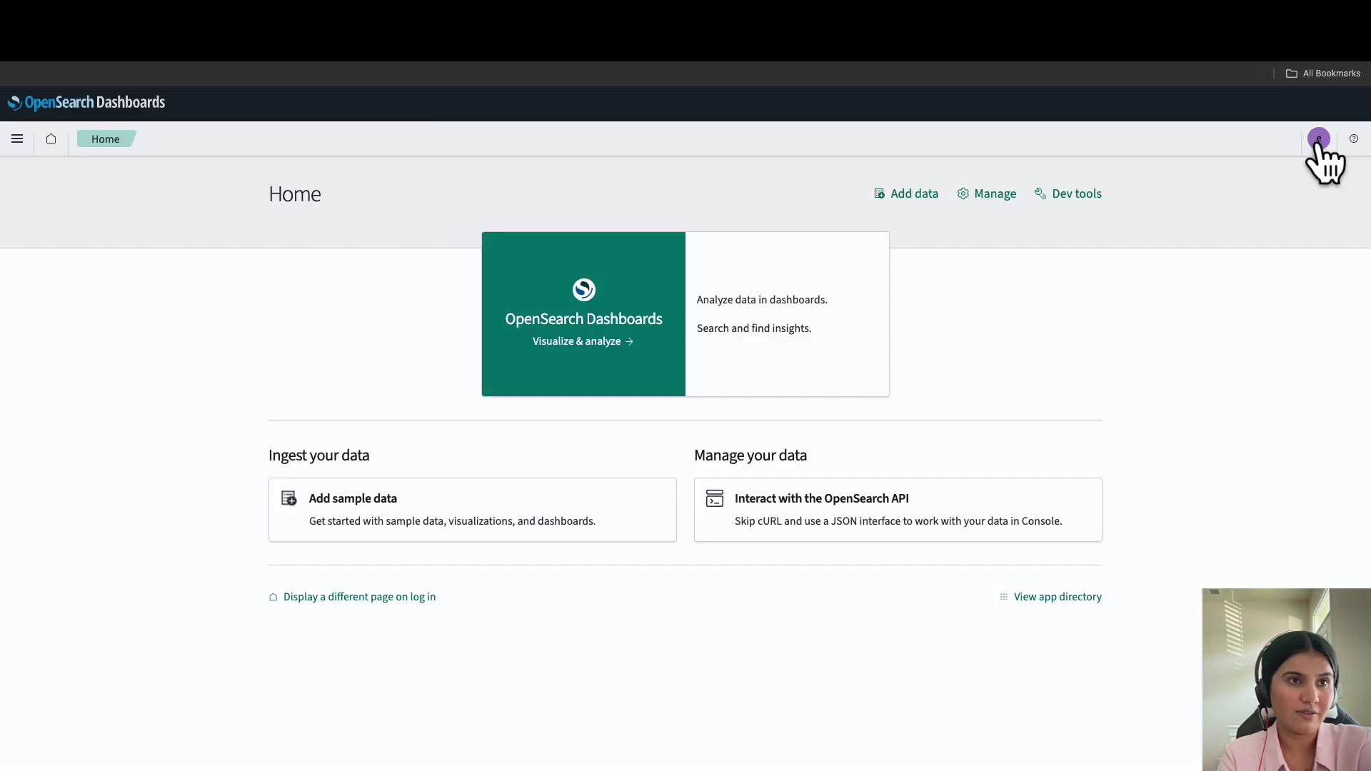
Switch to the custom flightdata tenant and open the [Flights] Global Flight Dashboard.
click(1319, 139)
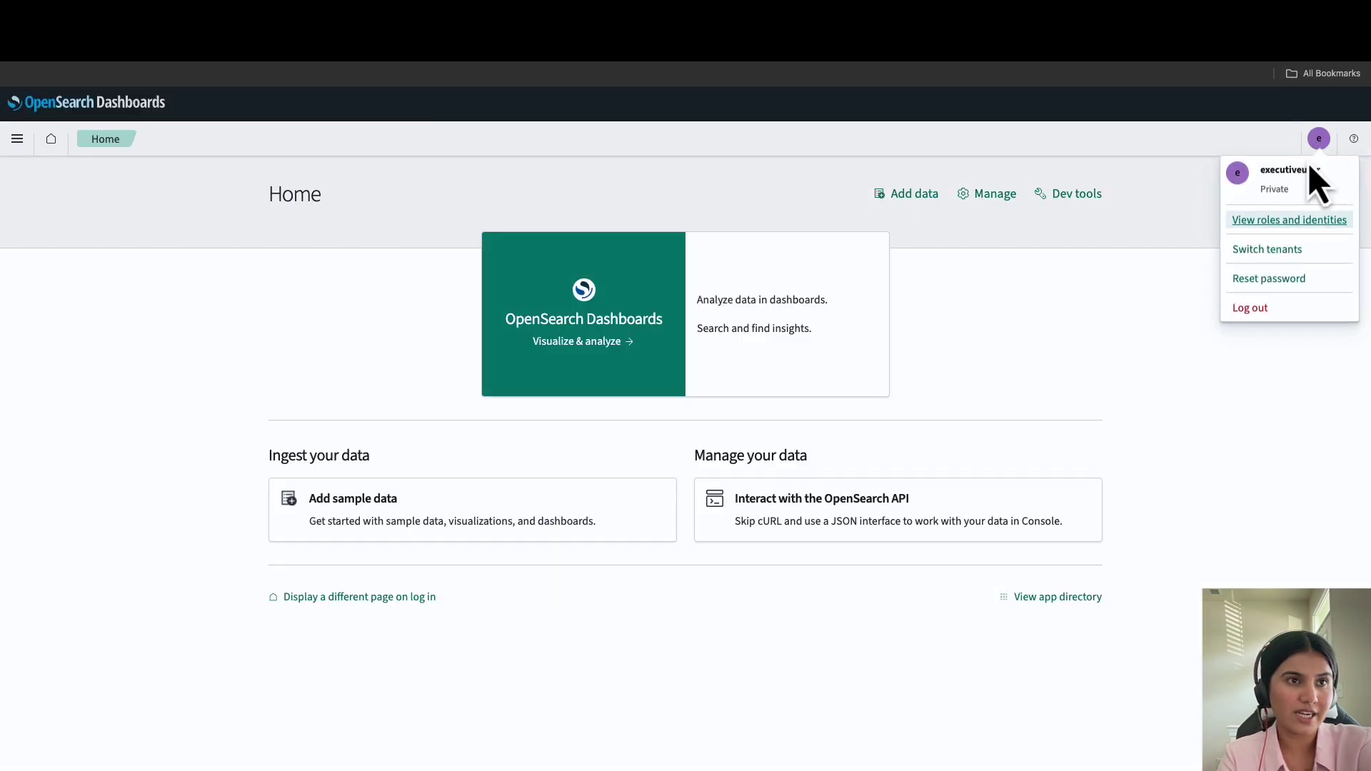
click(1270, 249)
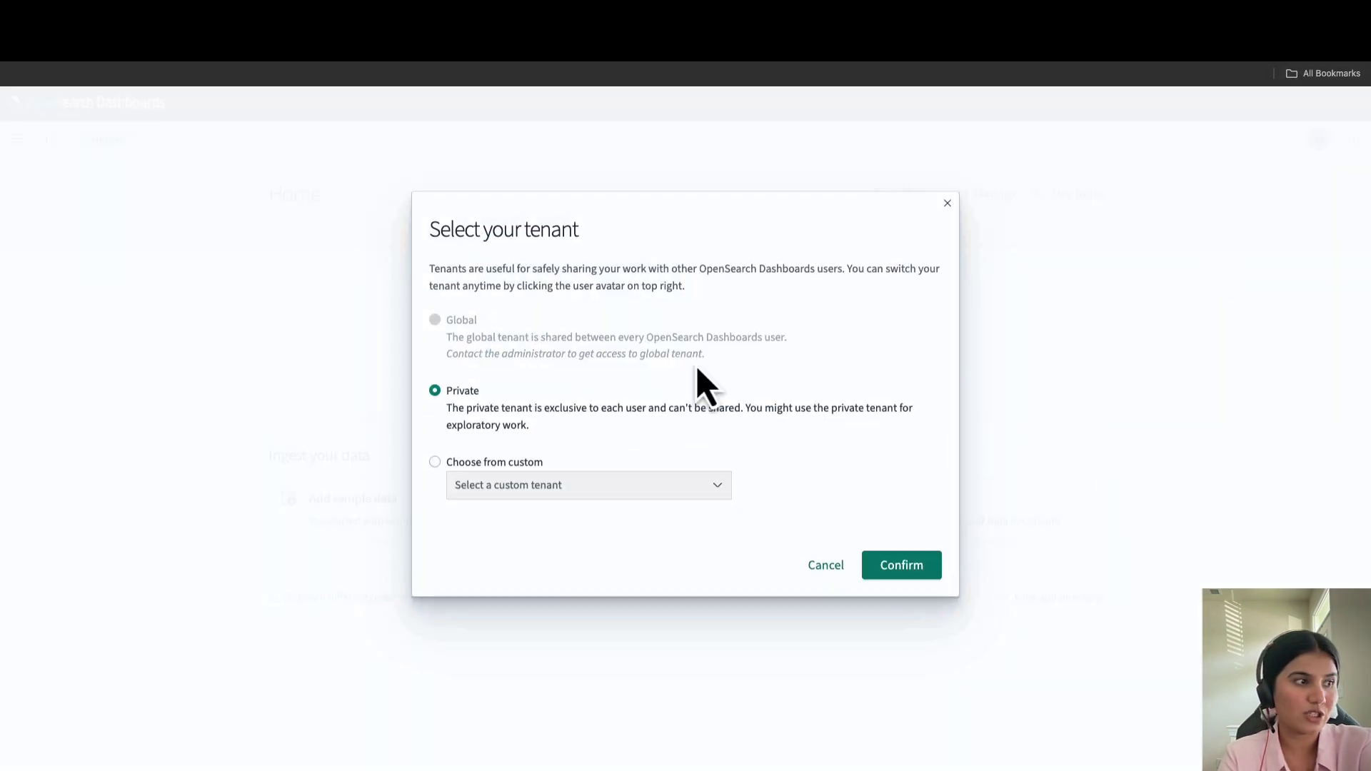
click(474, 464)
click(515, 488)
click(515, 511)
click(901, 566)
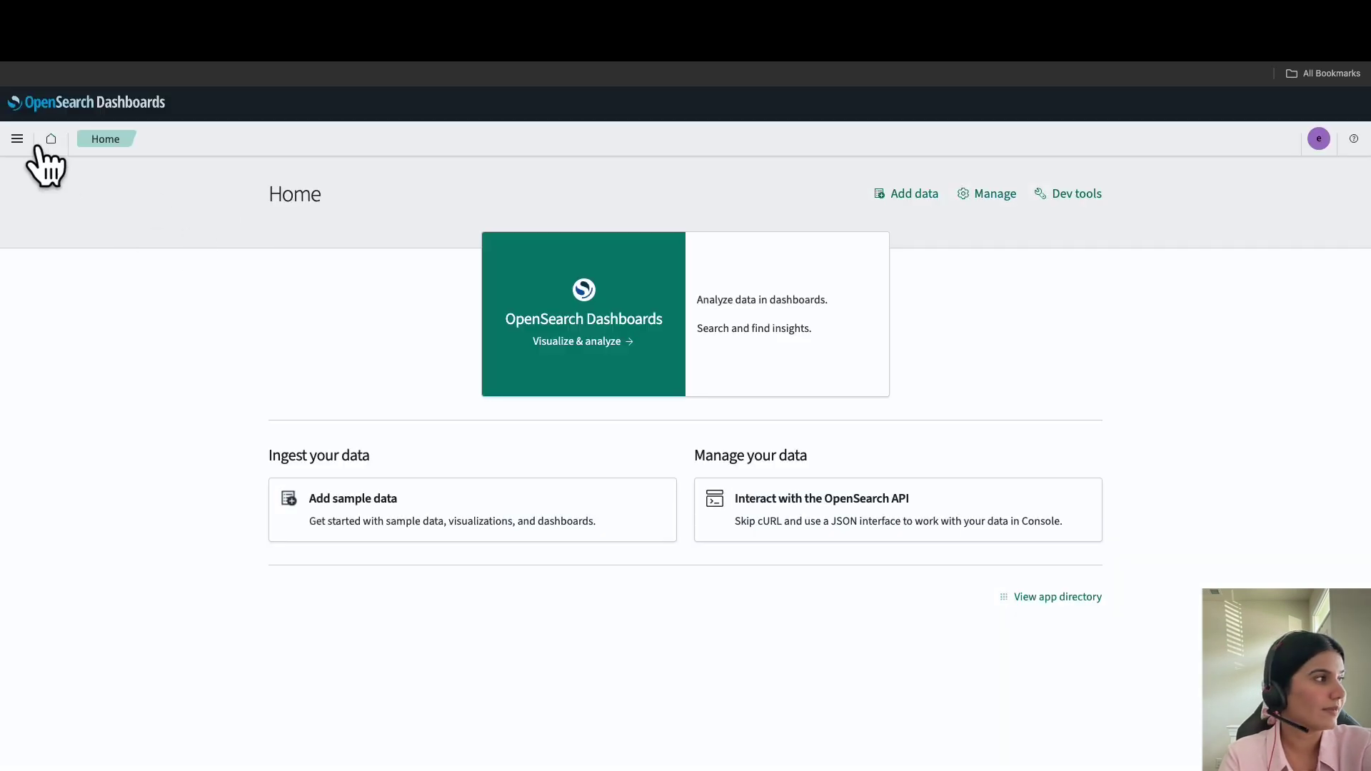
click(17, 139)
click(87, 208)
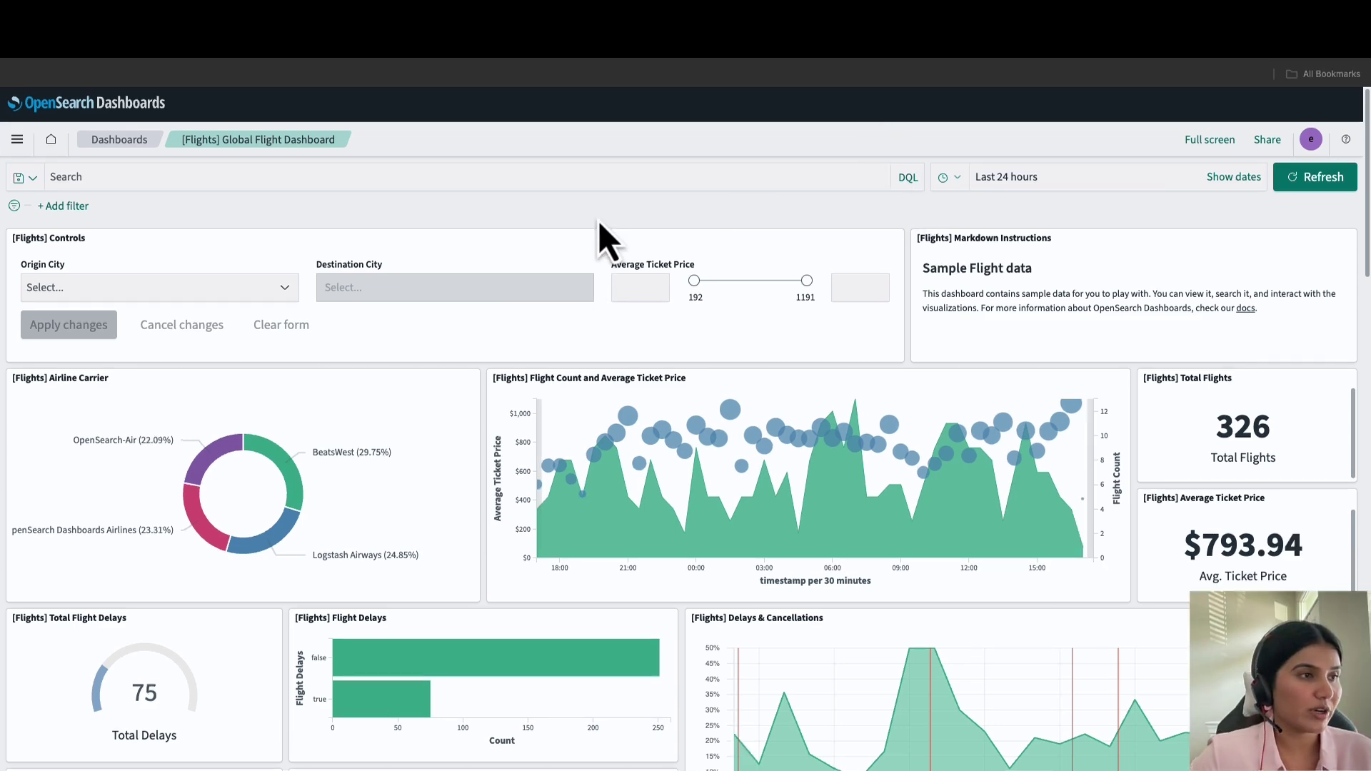
Scroll down through the dashboard panels to the Origin Weather donut and back up.
scroll(877, 543, down, 7)
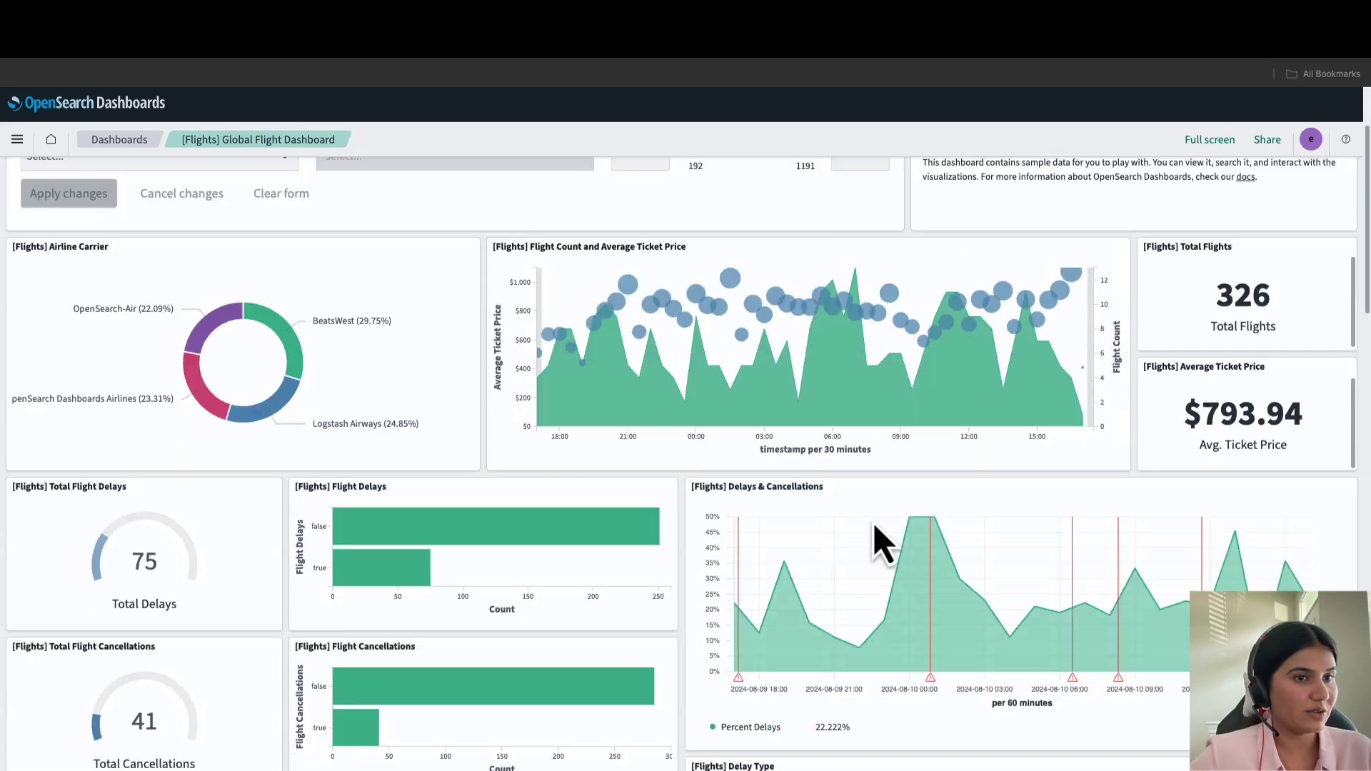
scroll(872, 564, down, 20)
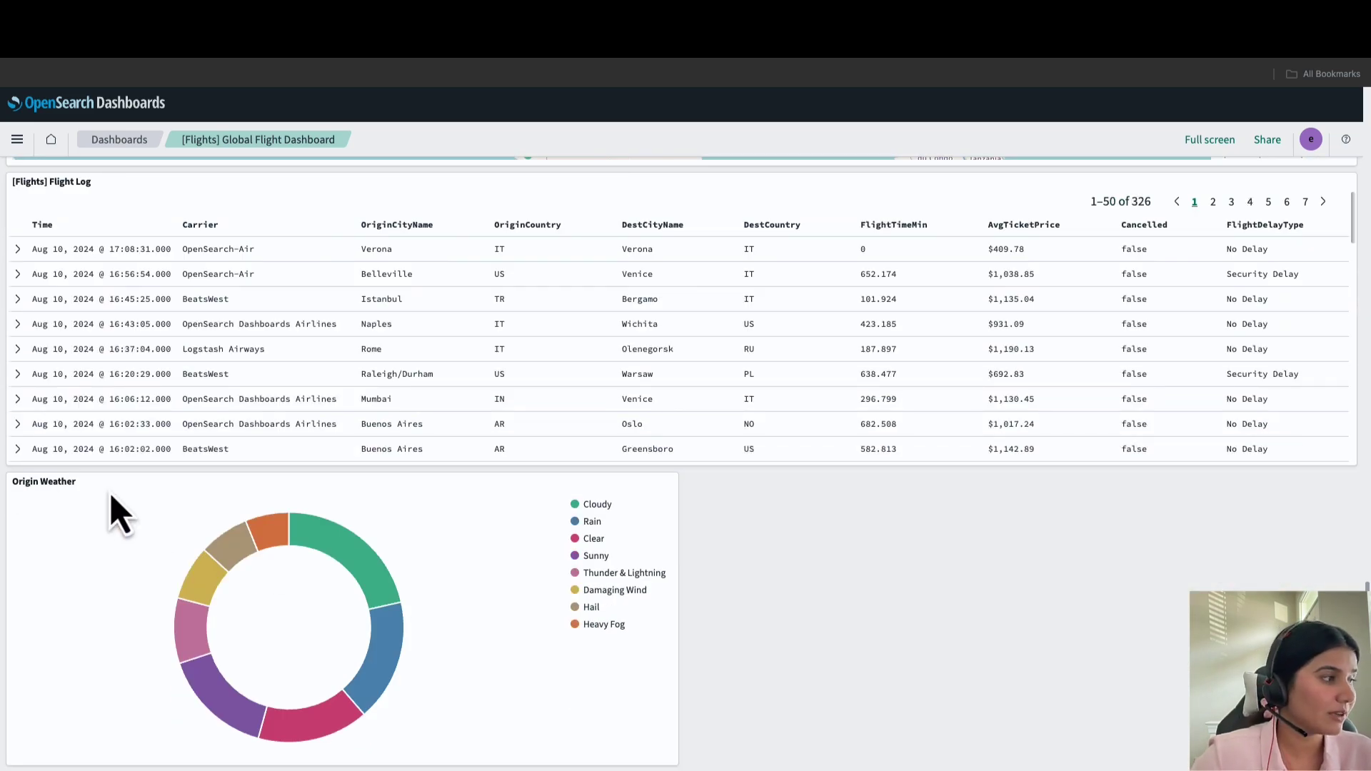
scroll(118, 515, up, 20)
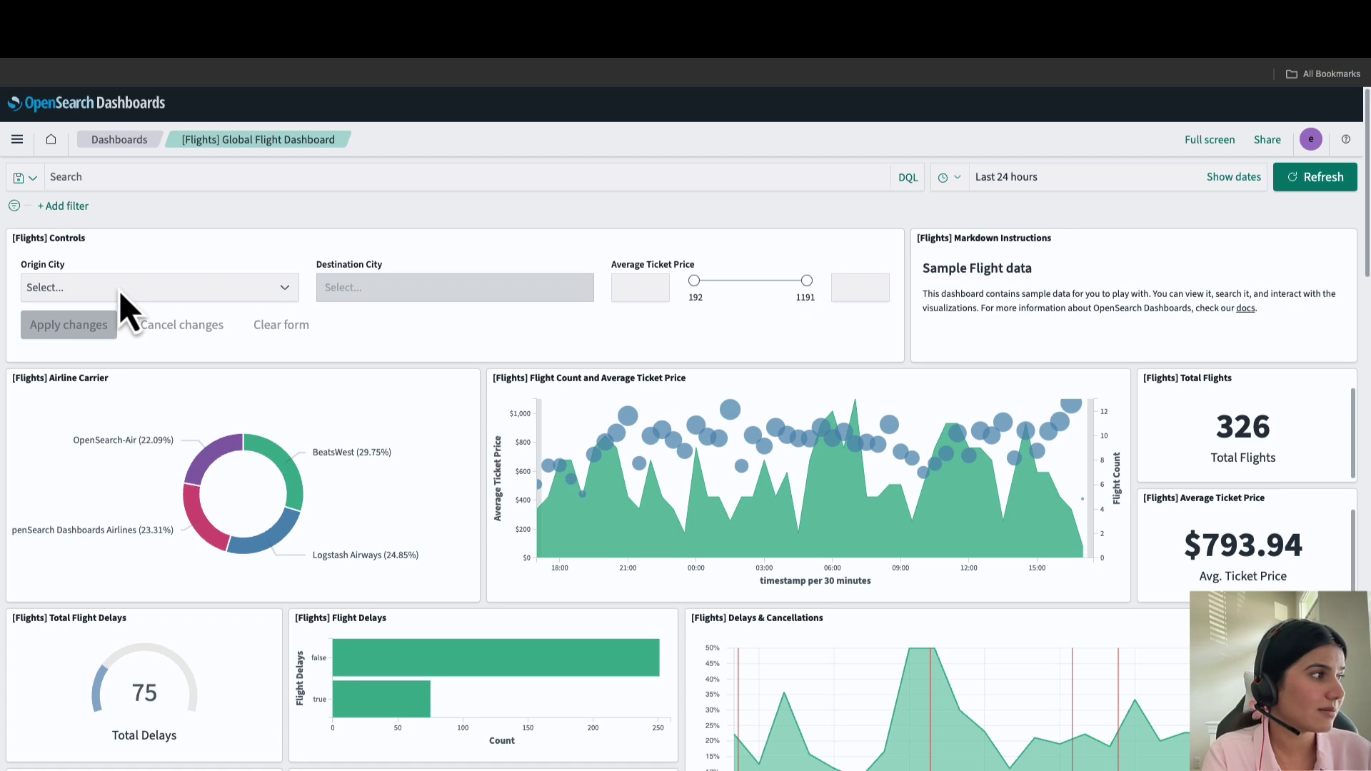
Filter the dashboard to Origin City Abu Dhabi and Destination City Washington, then review the panels.
click(111, 286)
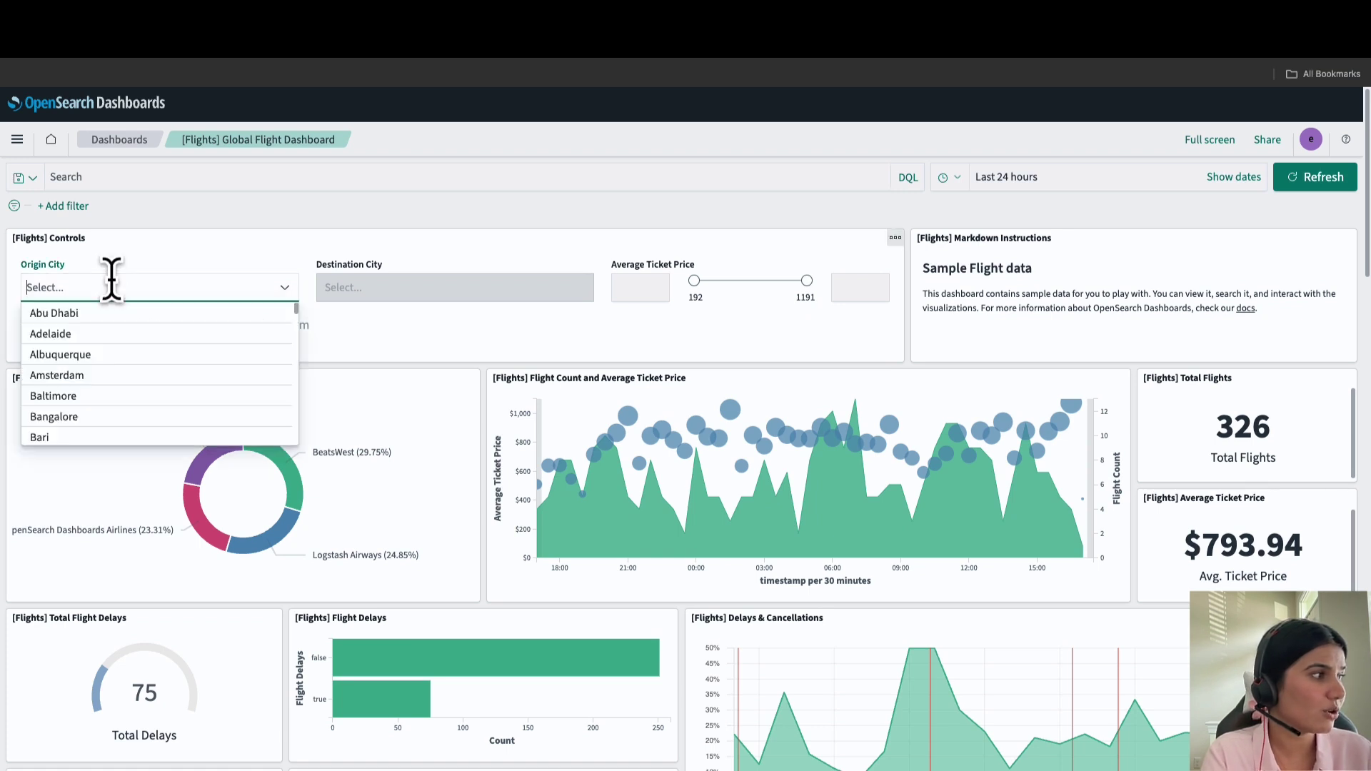
click(89, 314)
click(341, 287)
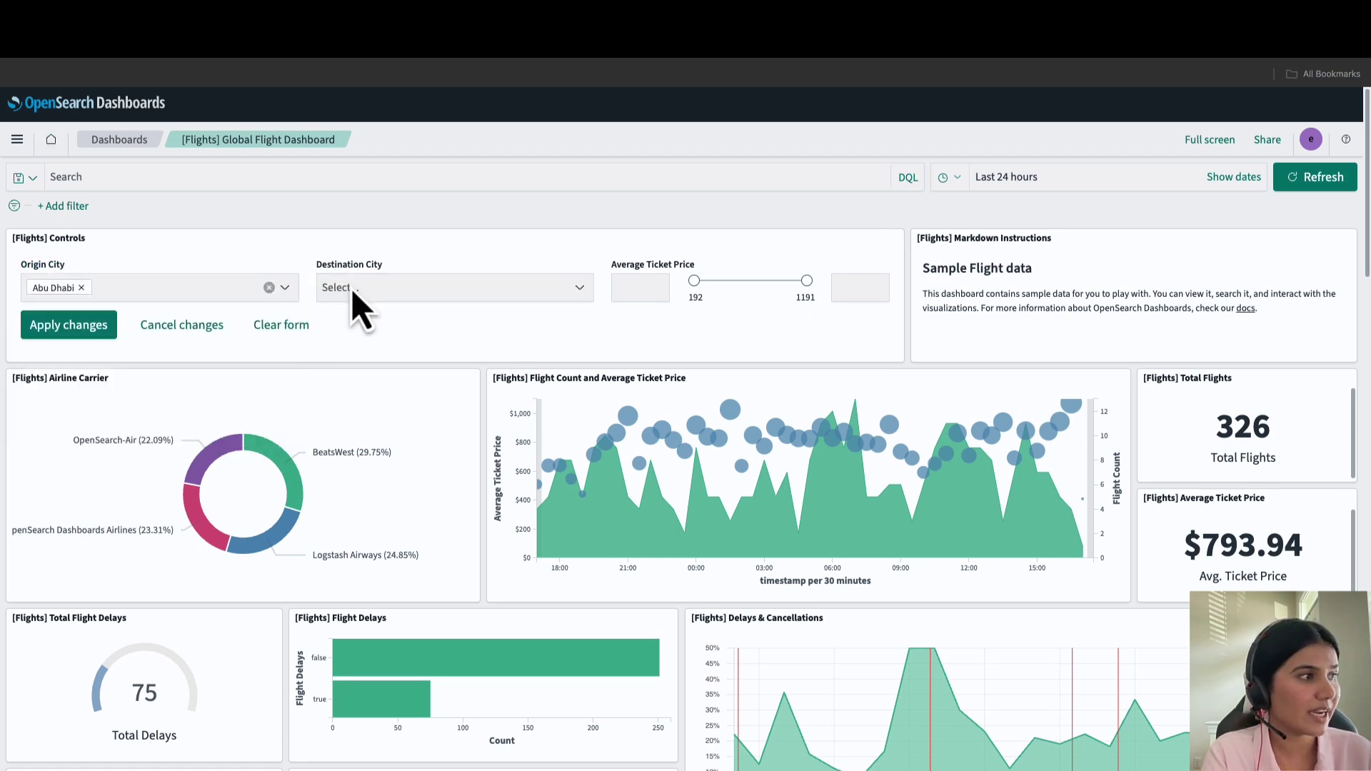
click(354, 334)
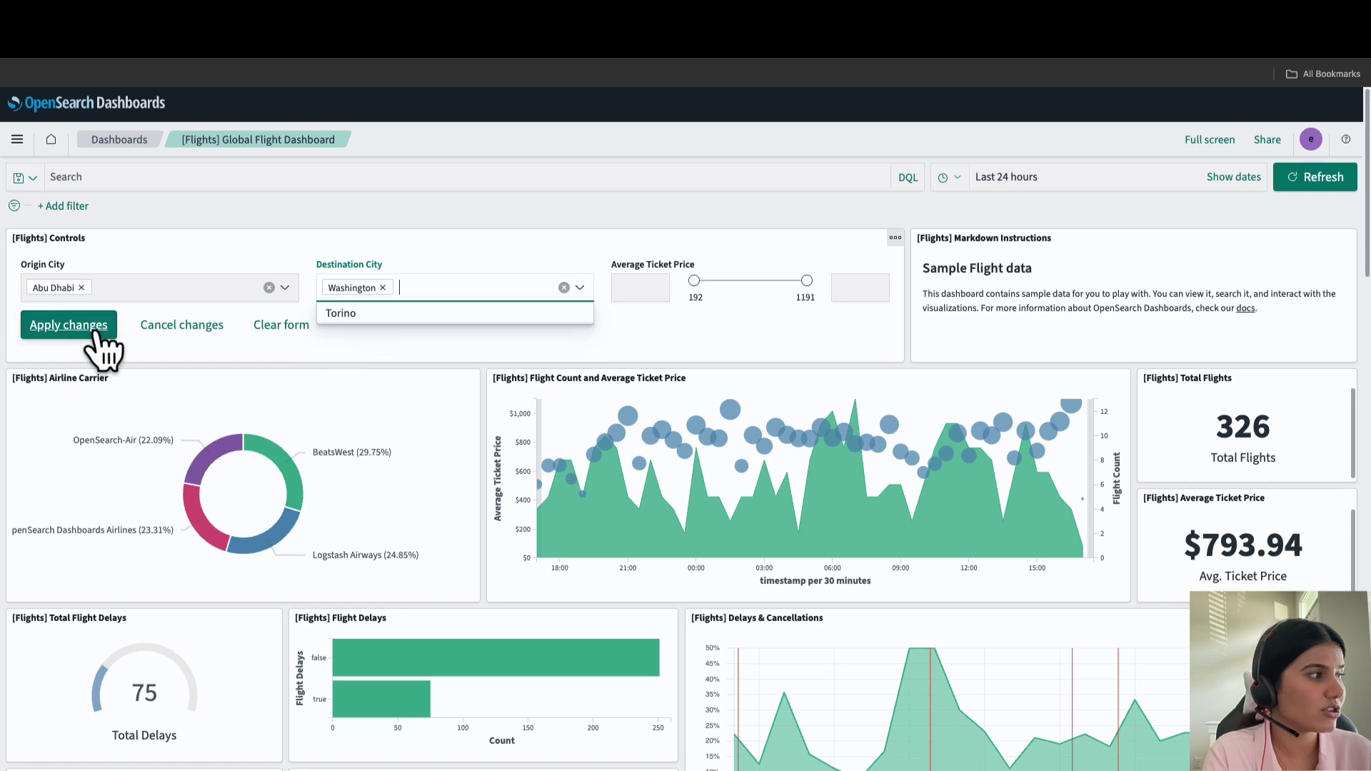
click(95, 328)
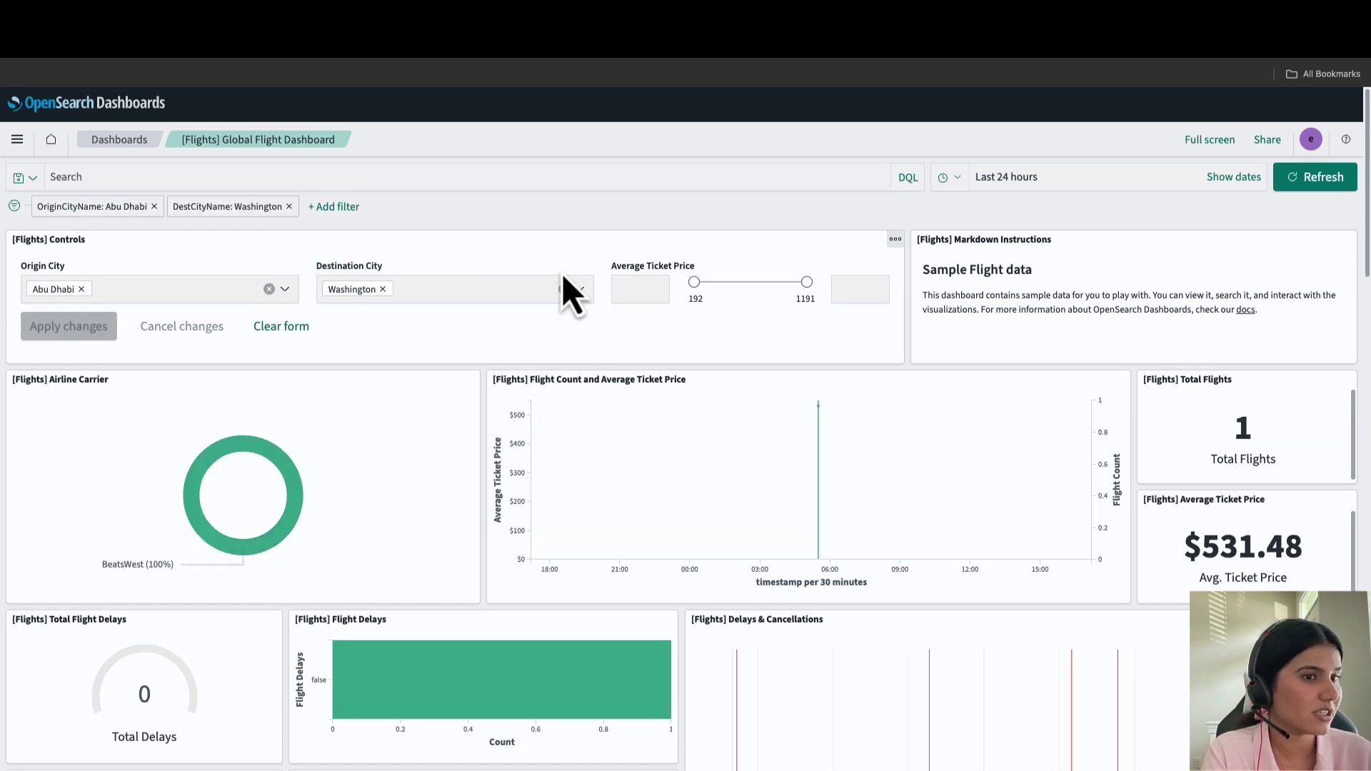
scroll(563, 278, down, 1)
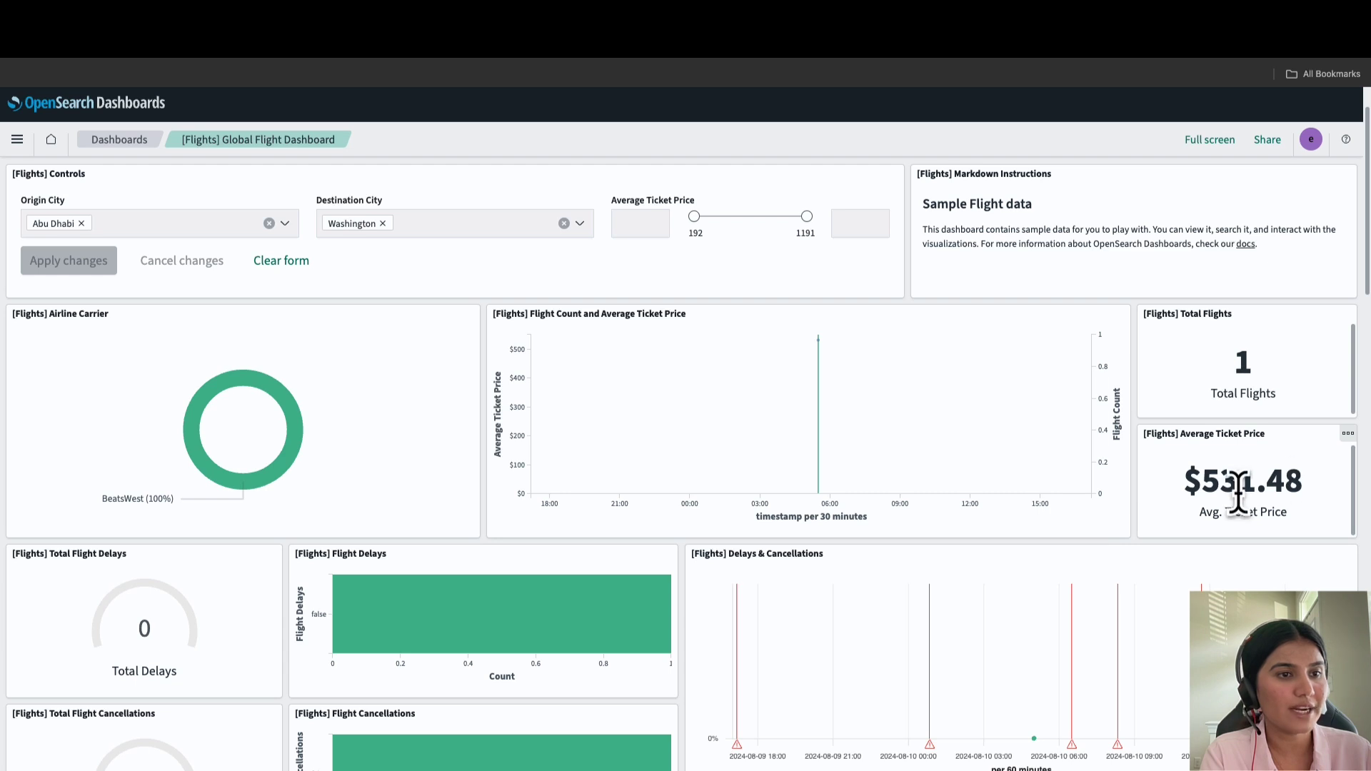
scroll(1243, 492, down, 2)
scroll(1246, 518, down, 6)
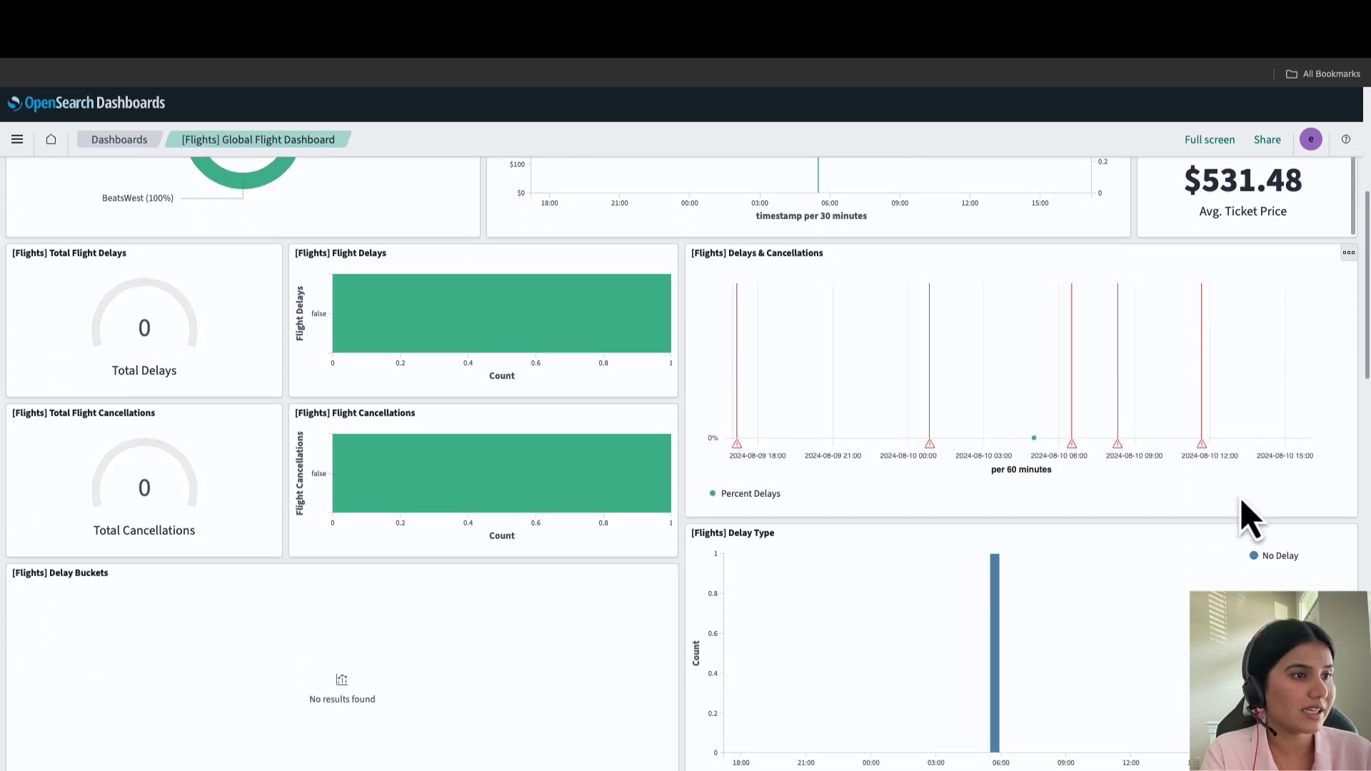
scroll(1243, 521, down, 16)
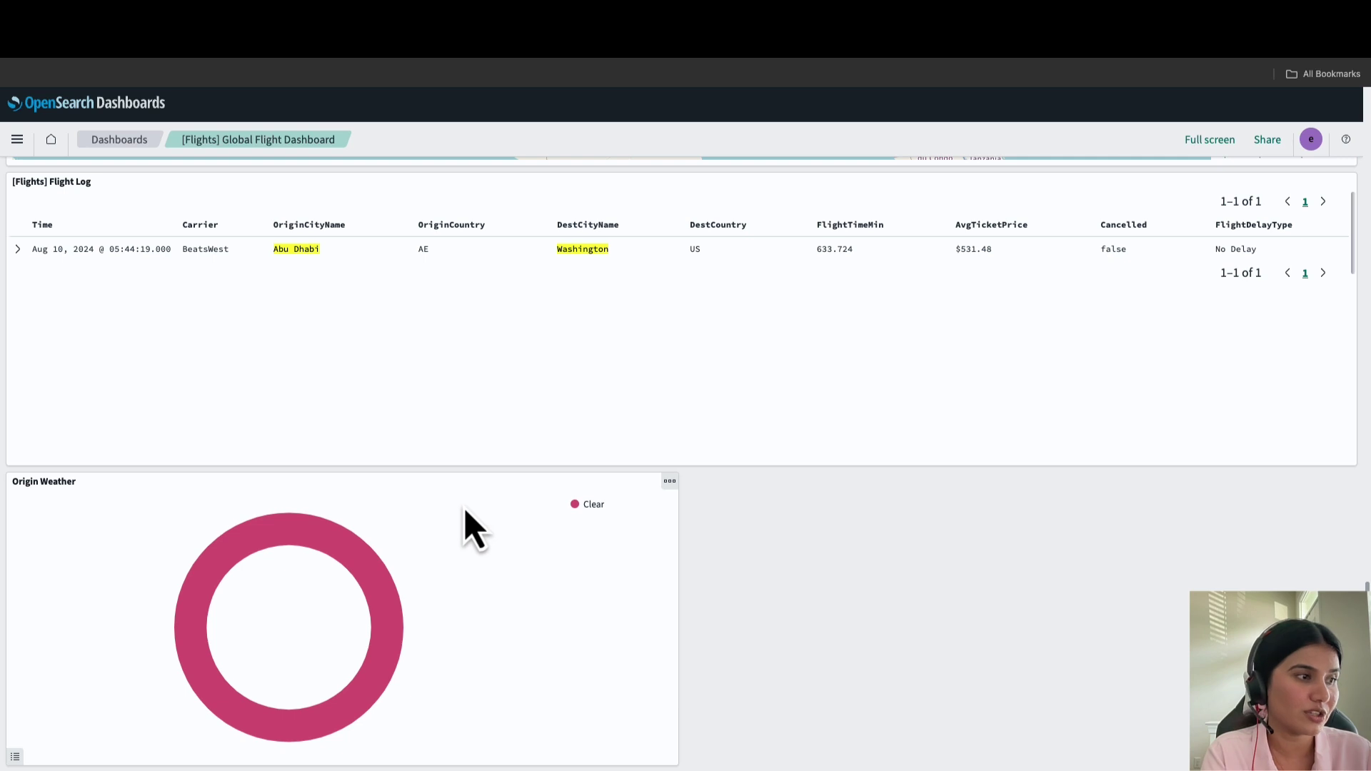
scroll(814, 323, up, 20)
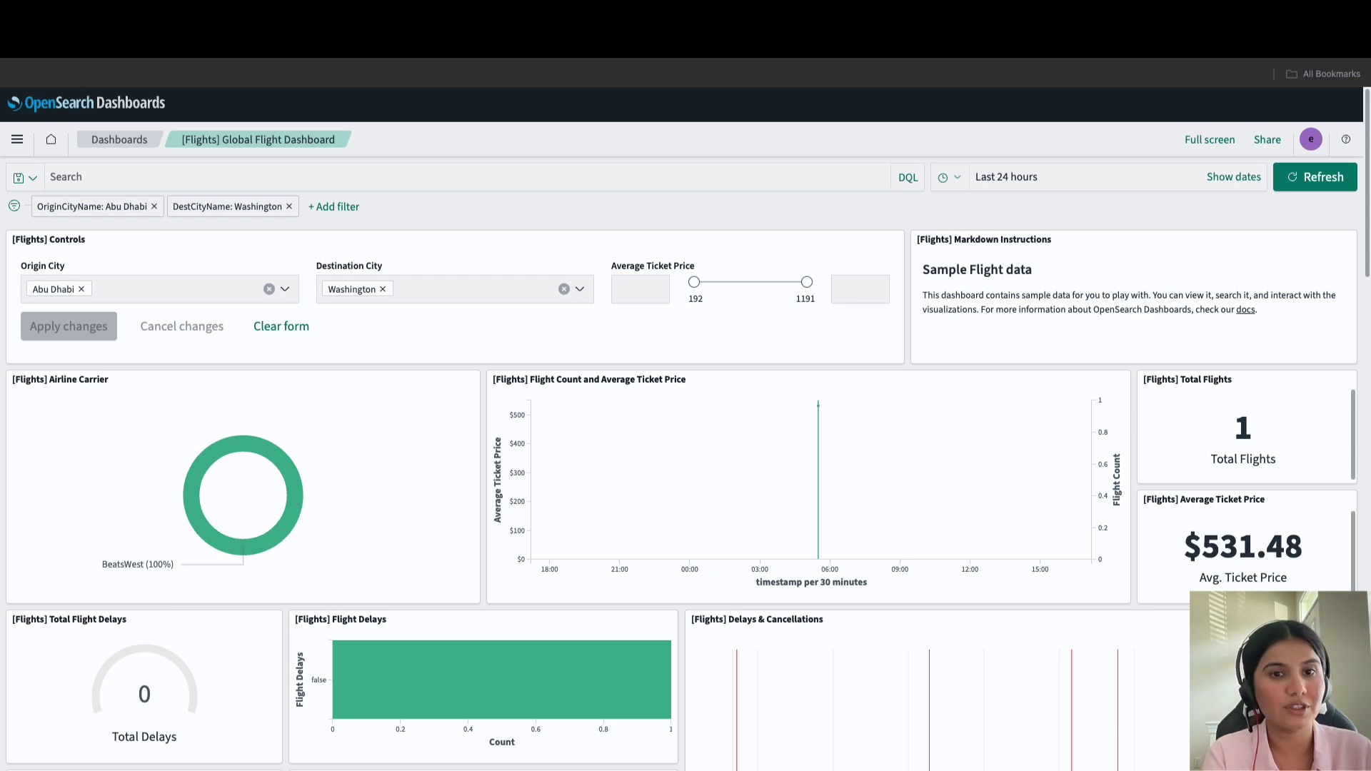
Open the Dev Tools console and dismiss its welcome message.
click(17, 139)
scroll(93, 557, down, 3)
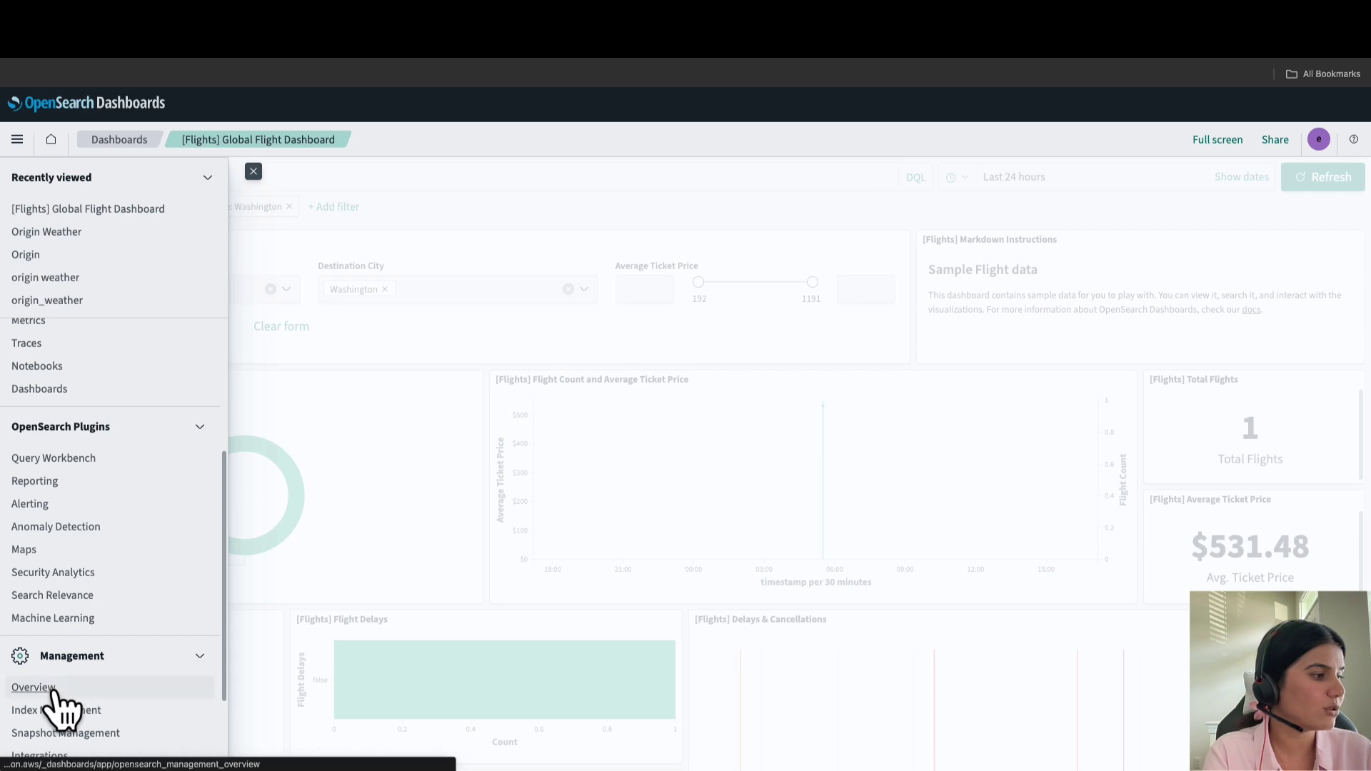
scroll(57, 714, down, 2)
click(34, 731)
click(98, 291)
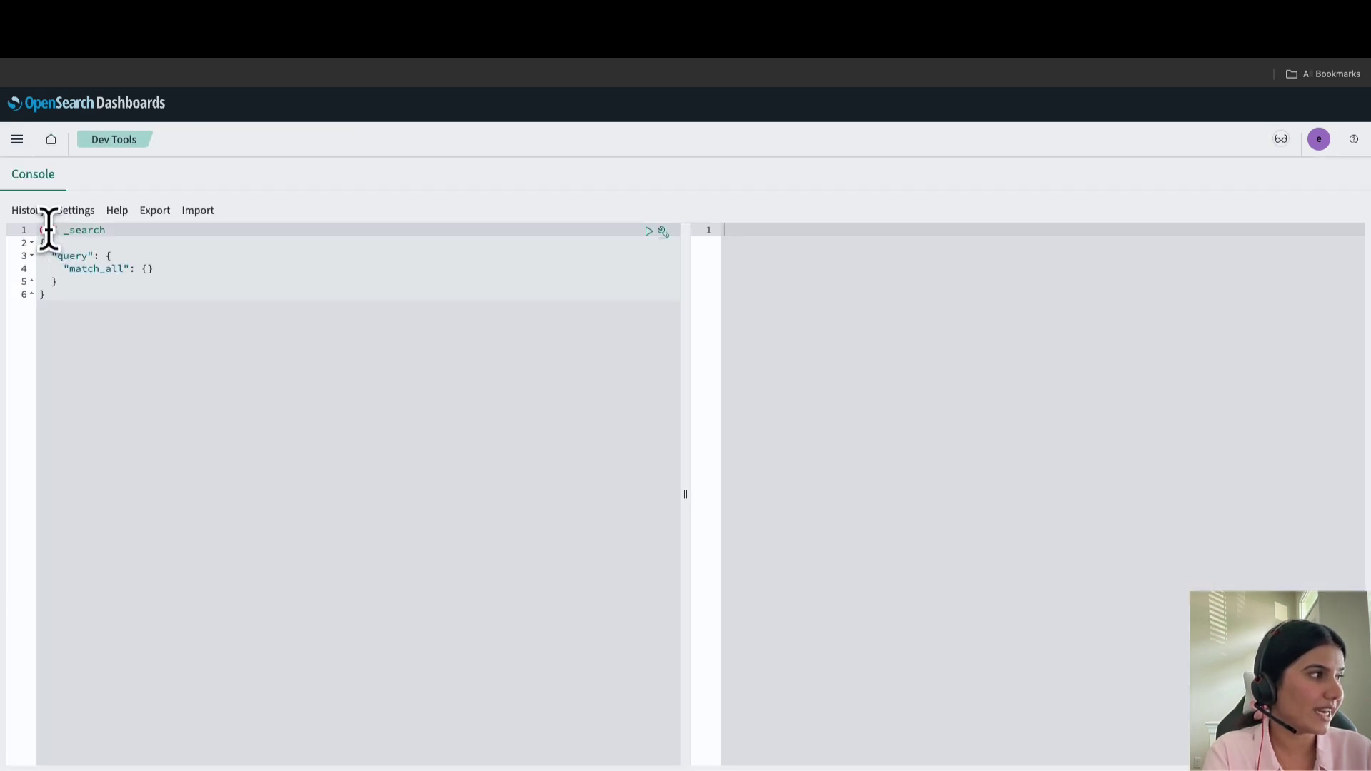
Replace the default query with PUT INDEX1 and send it, returning a 403 error.
click(48, 230)
key(BackSpace)
key(BackSpace)
key(BackSpace)
text(Pu)
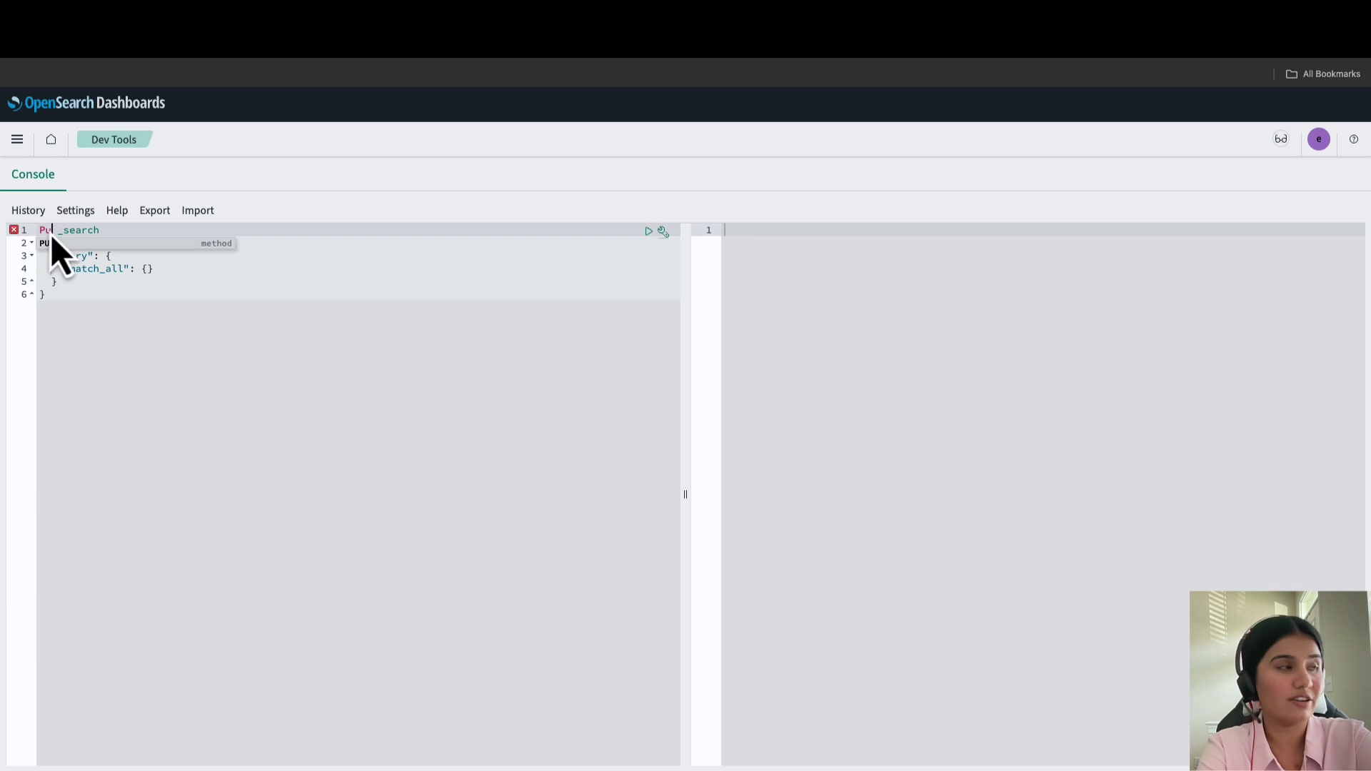
key(BackSpace)
text(UT)
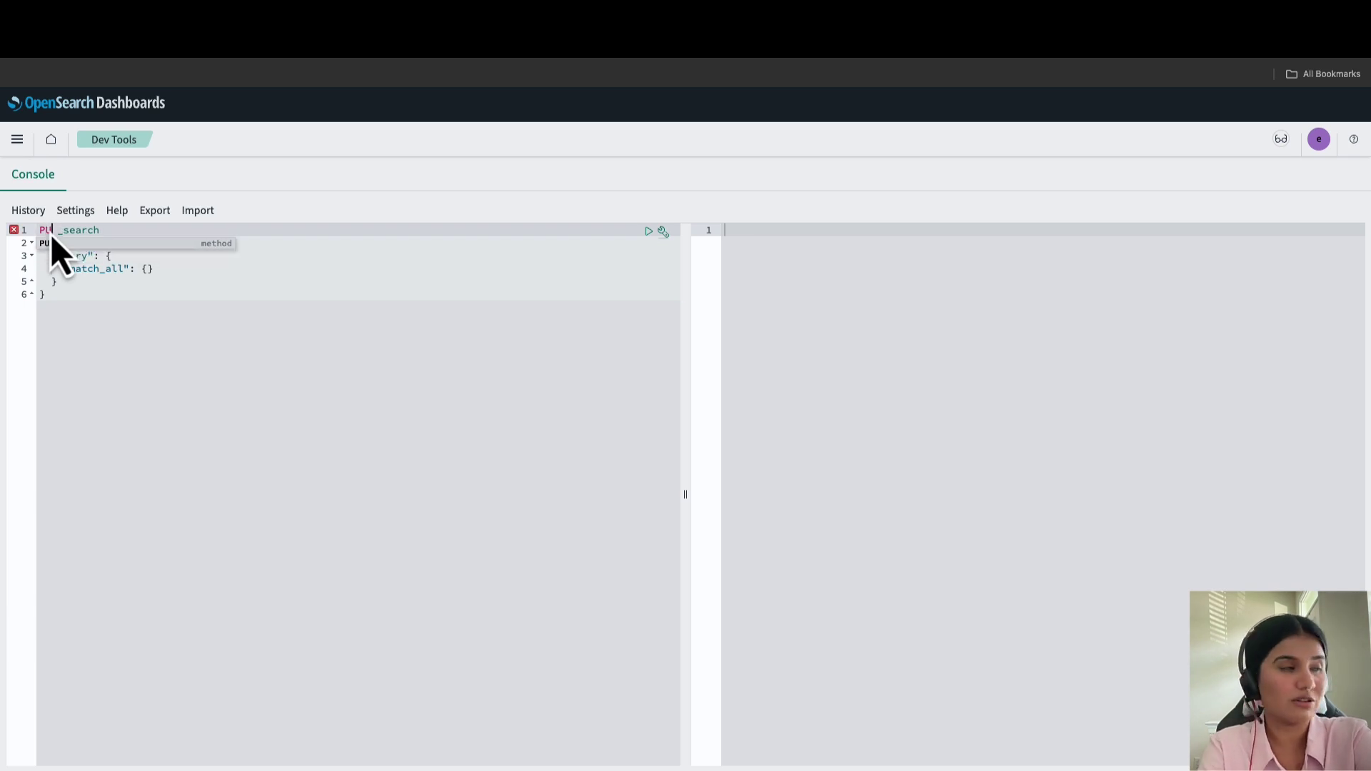
drag(85, 298, 69, 233)
key(BackSpace)
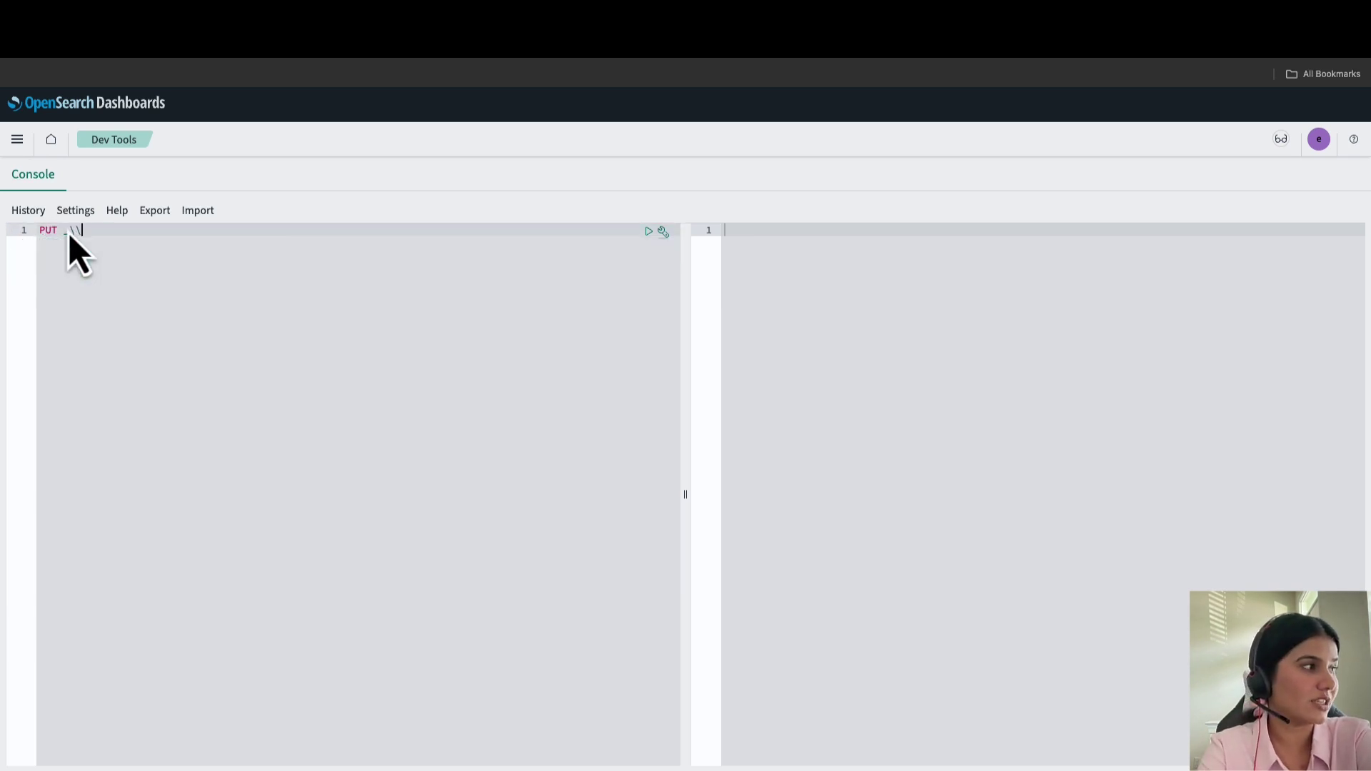
text(INDEX)
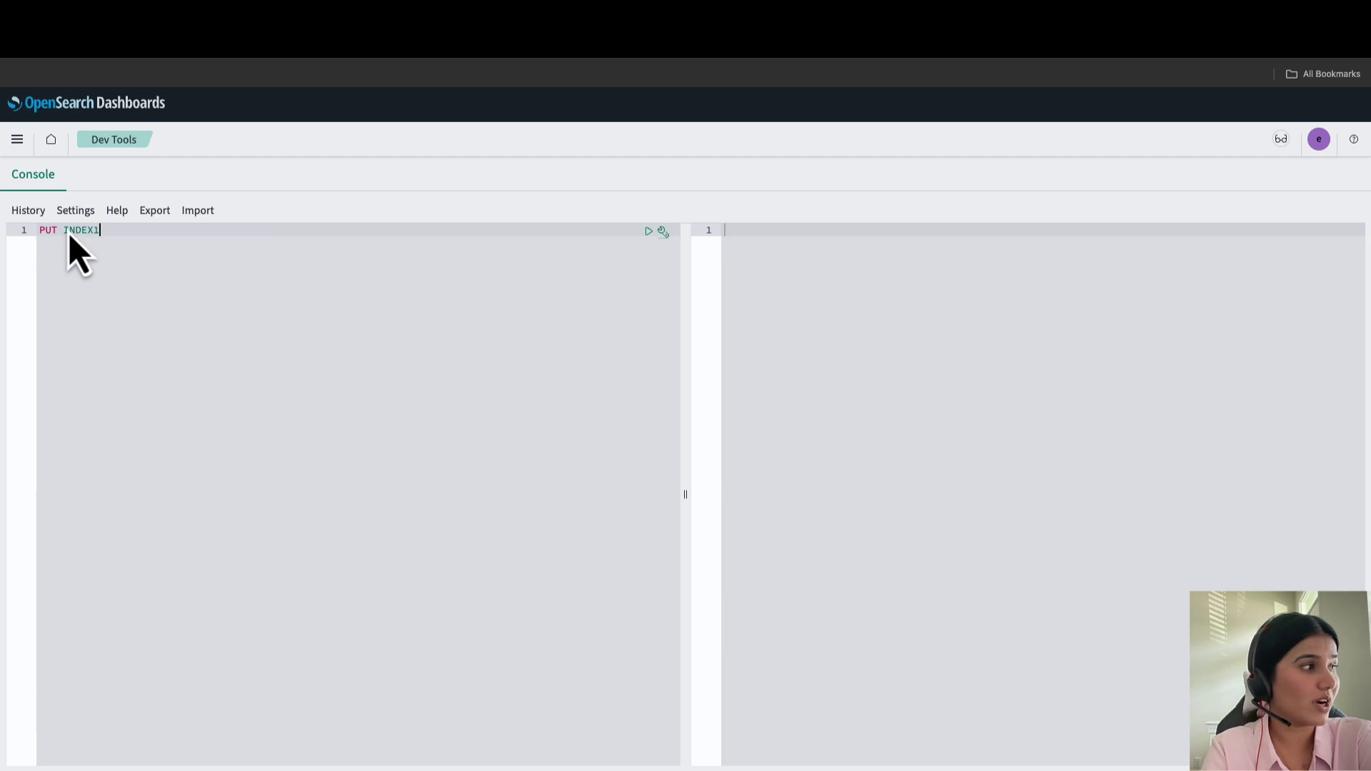
text(1)
click(648, 230)
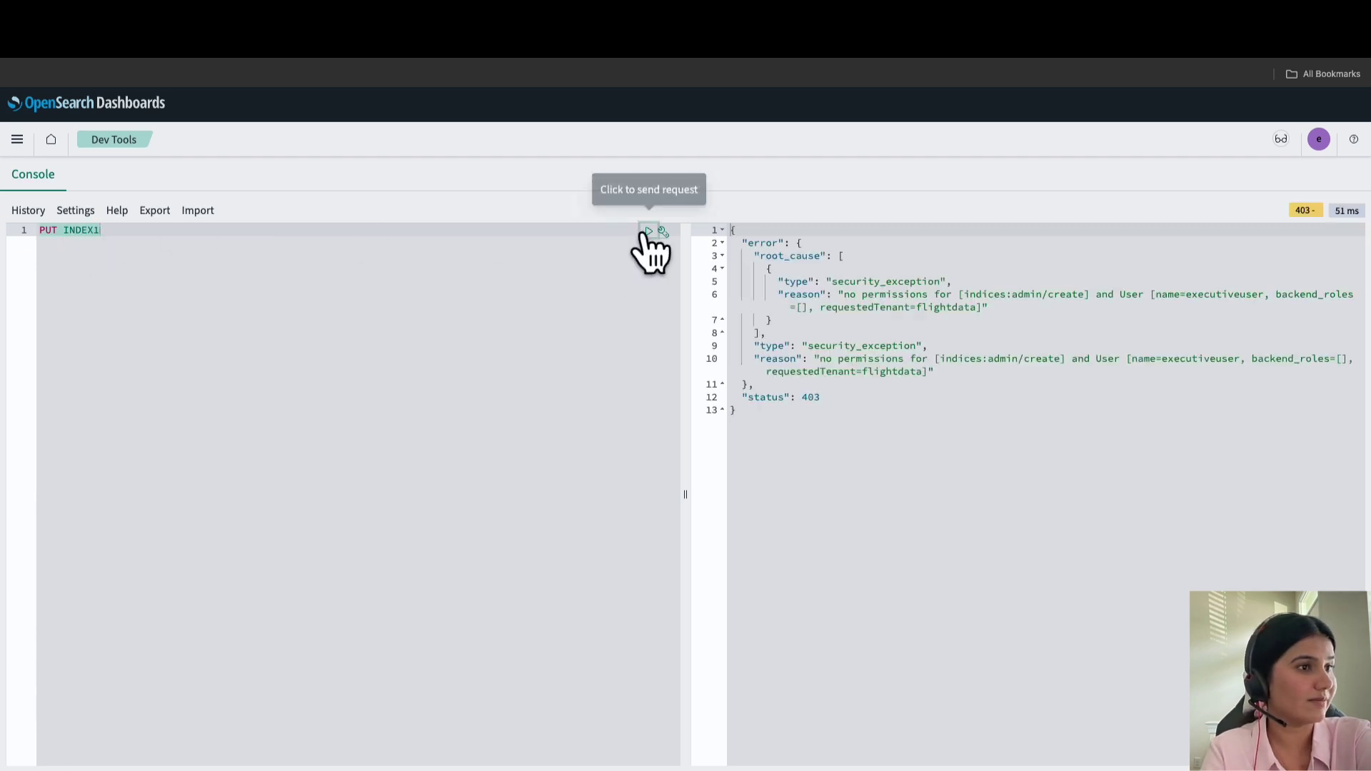